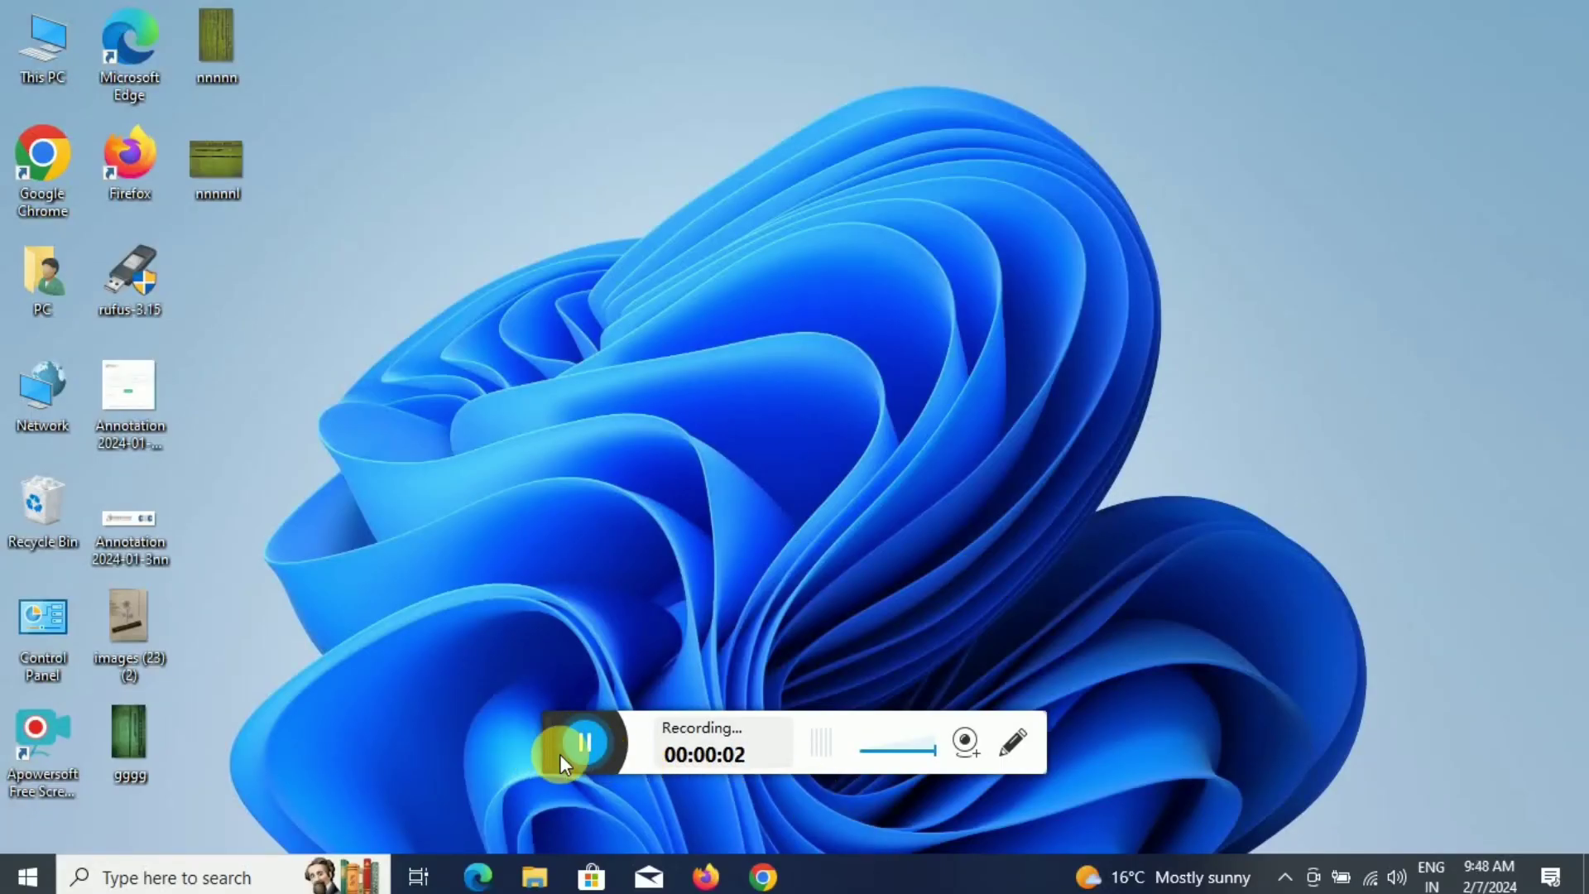
# - Download the ccc.jpg attachment from the WhatsApp Web self-chat and check recent downloads
pyautogui.moveTo(562, 761)
pyautogui.mouseDown()
pyautogui.moveTo(1097, 838)
pyautogui.moveTo(1284, 840)
pyautogui.mouseUp()
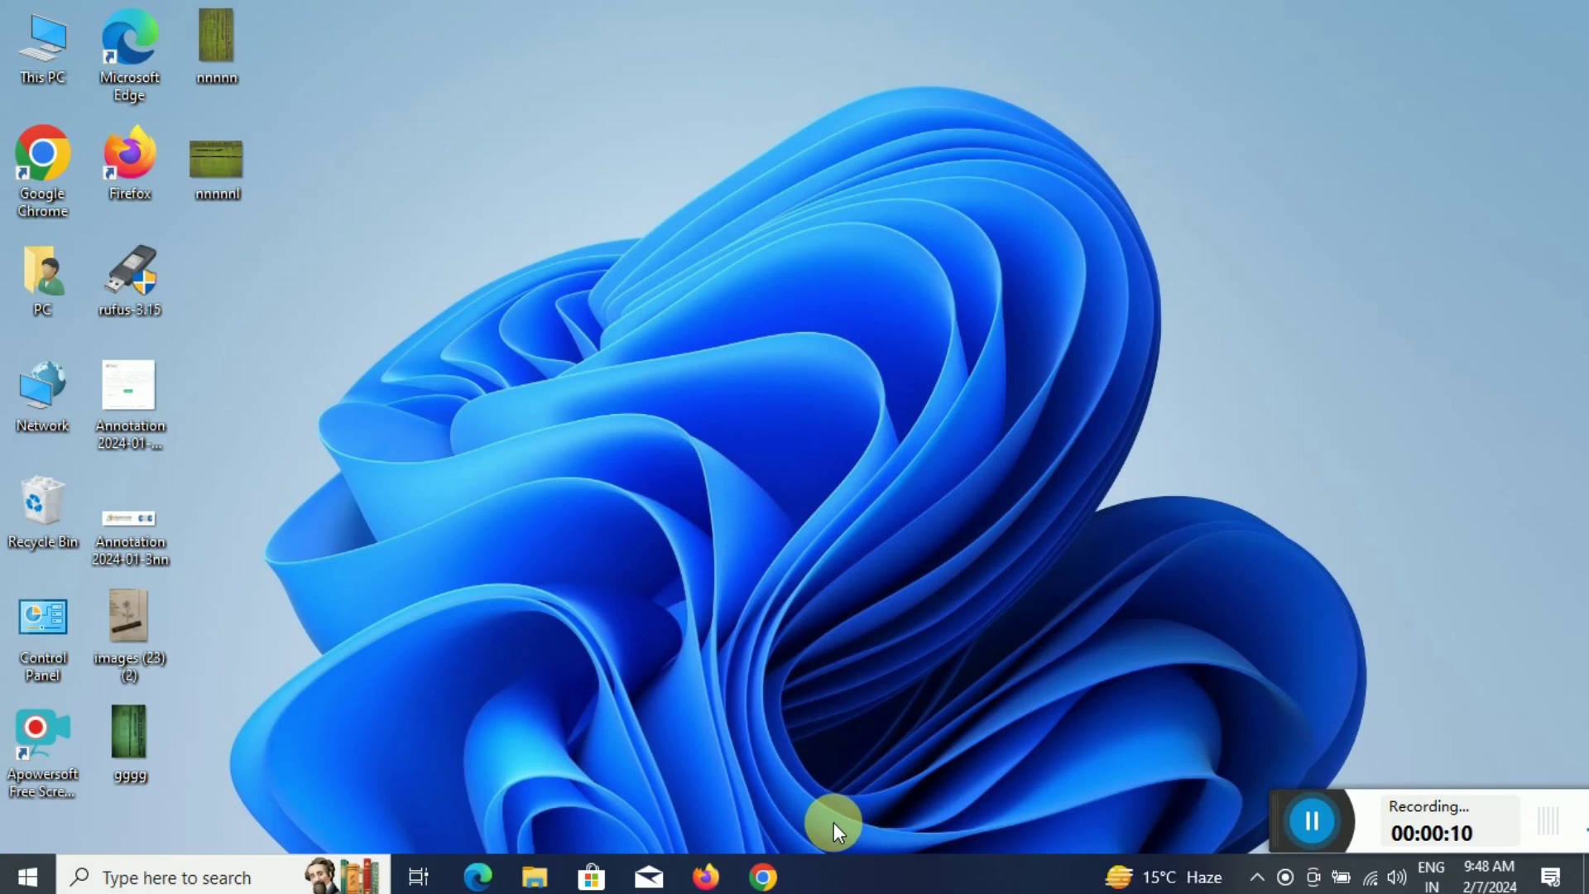
pyautogui.moveTo(763, 877)
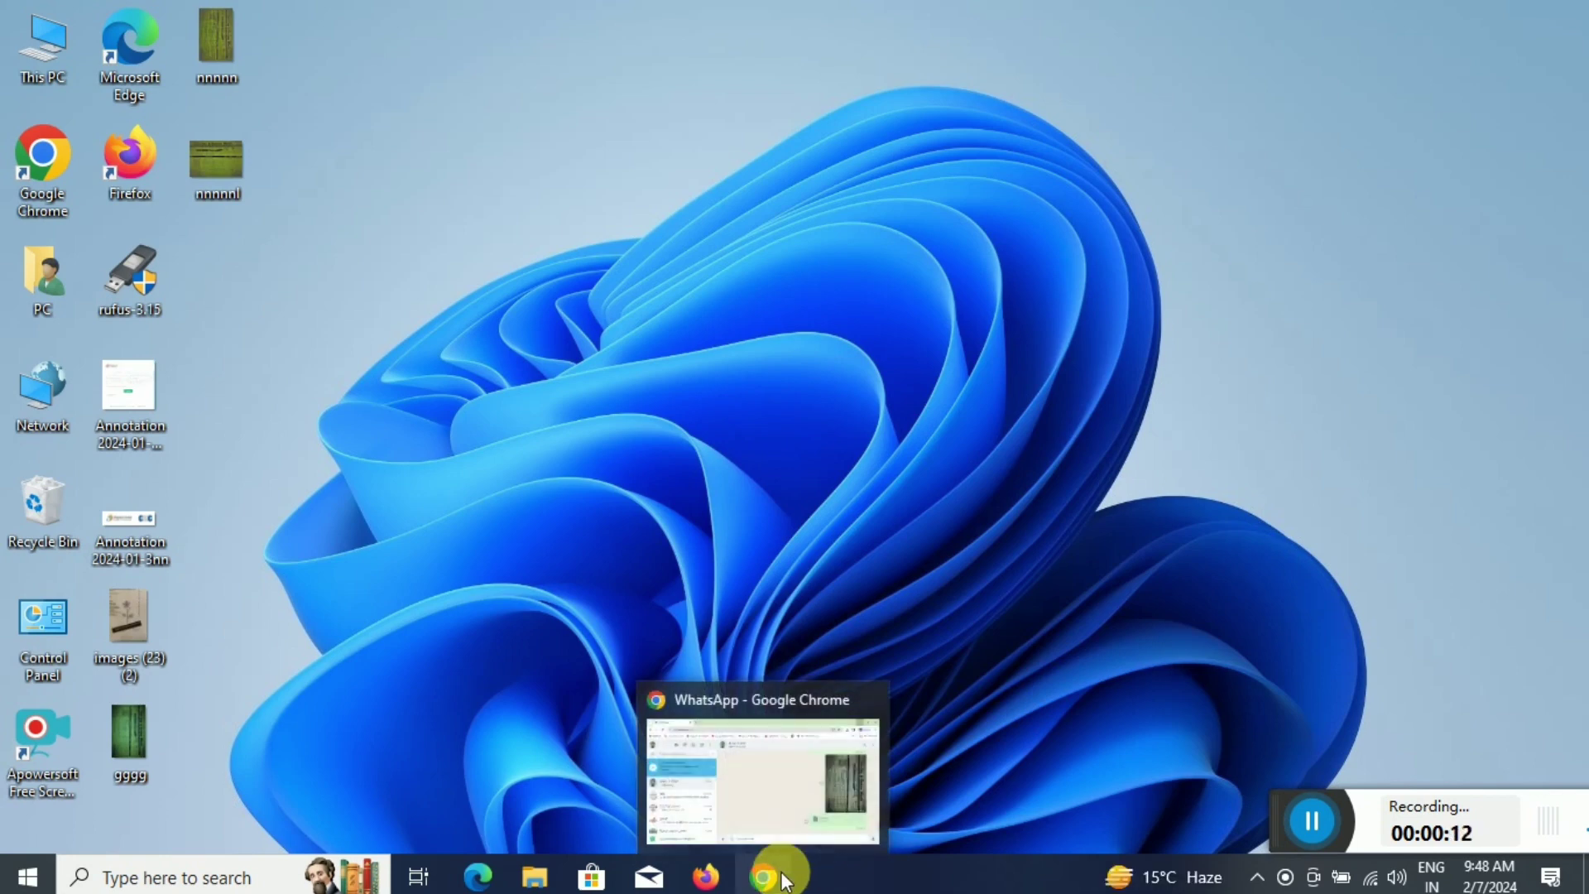
pyautogui.click(782, 880)
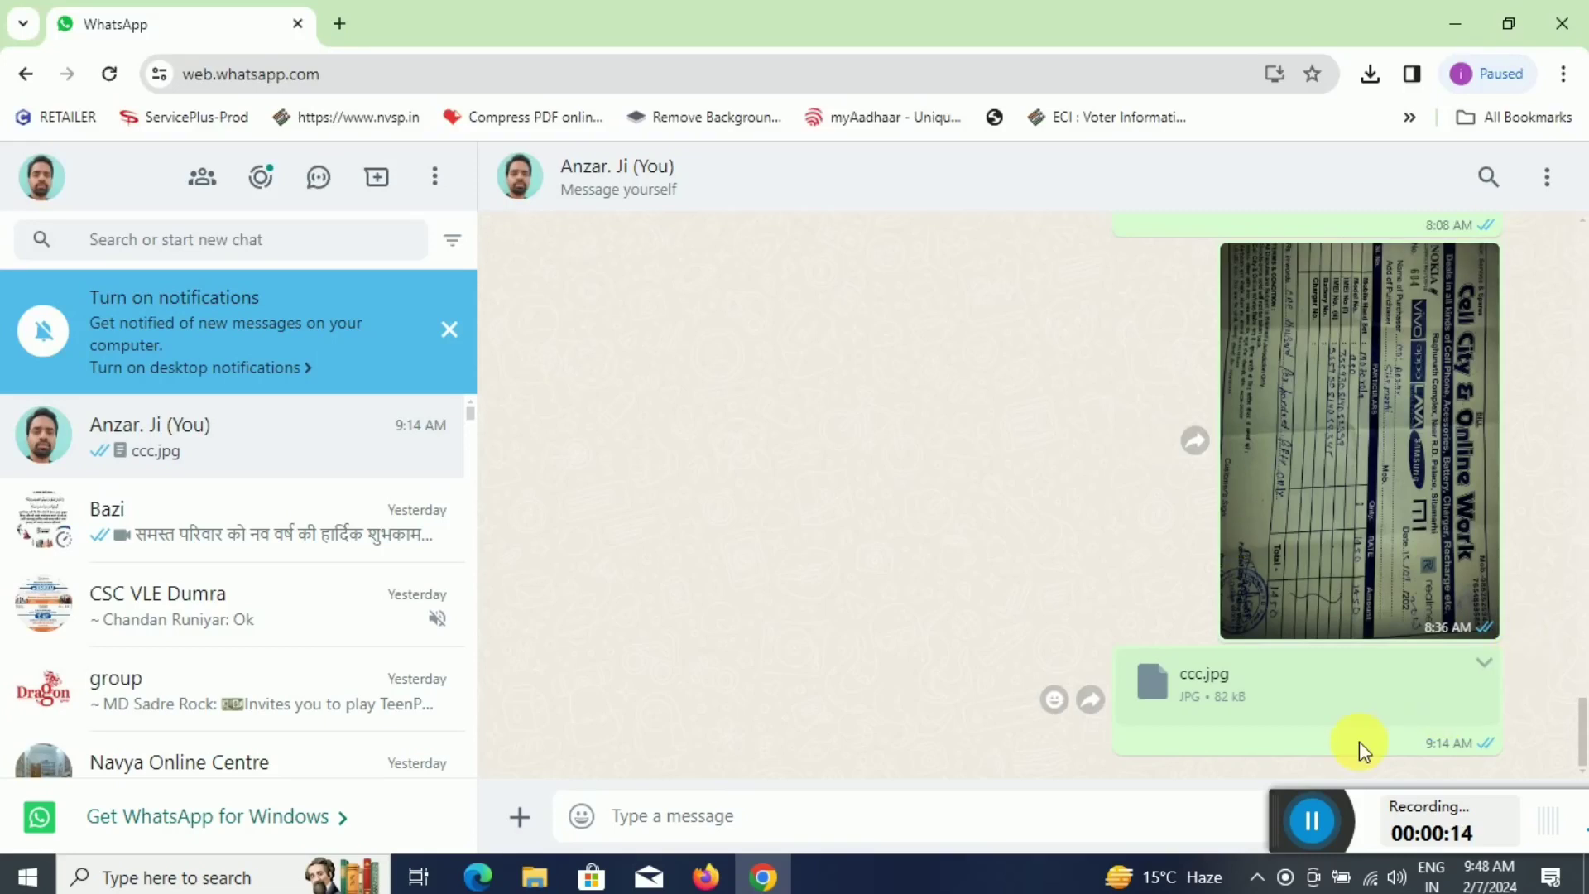
pyautogui.click(1243, 687)
pyautogui.rightClick(1233, 676)
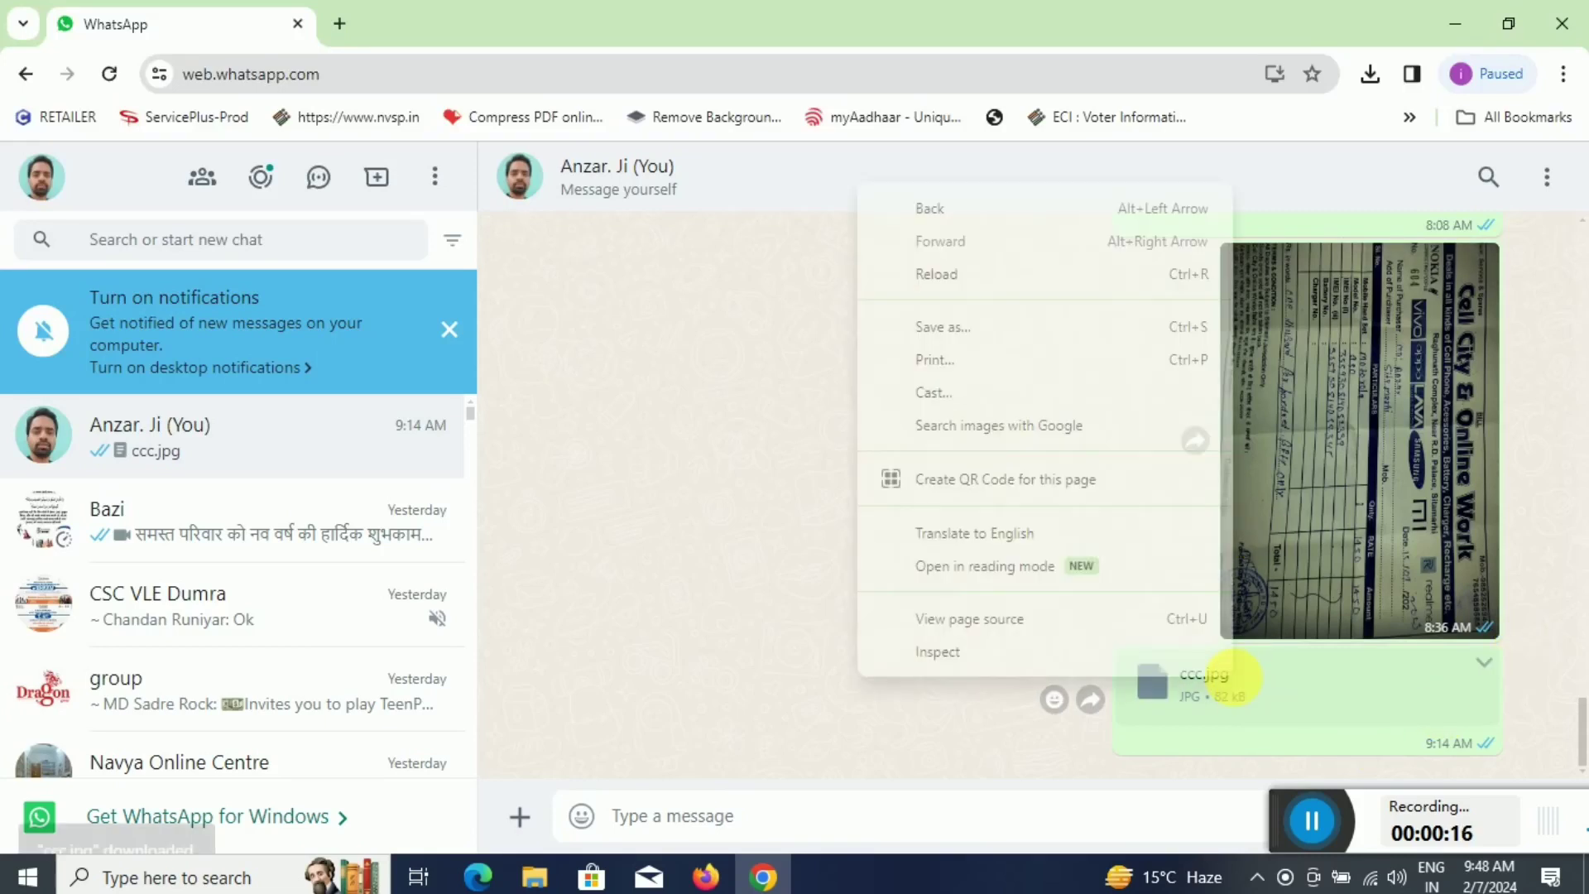
pyautogui.click(787, 277)
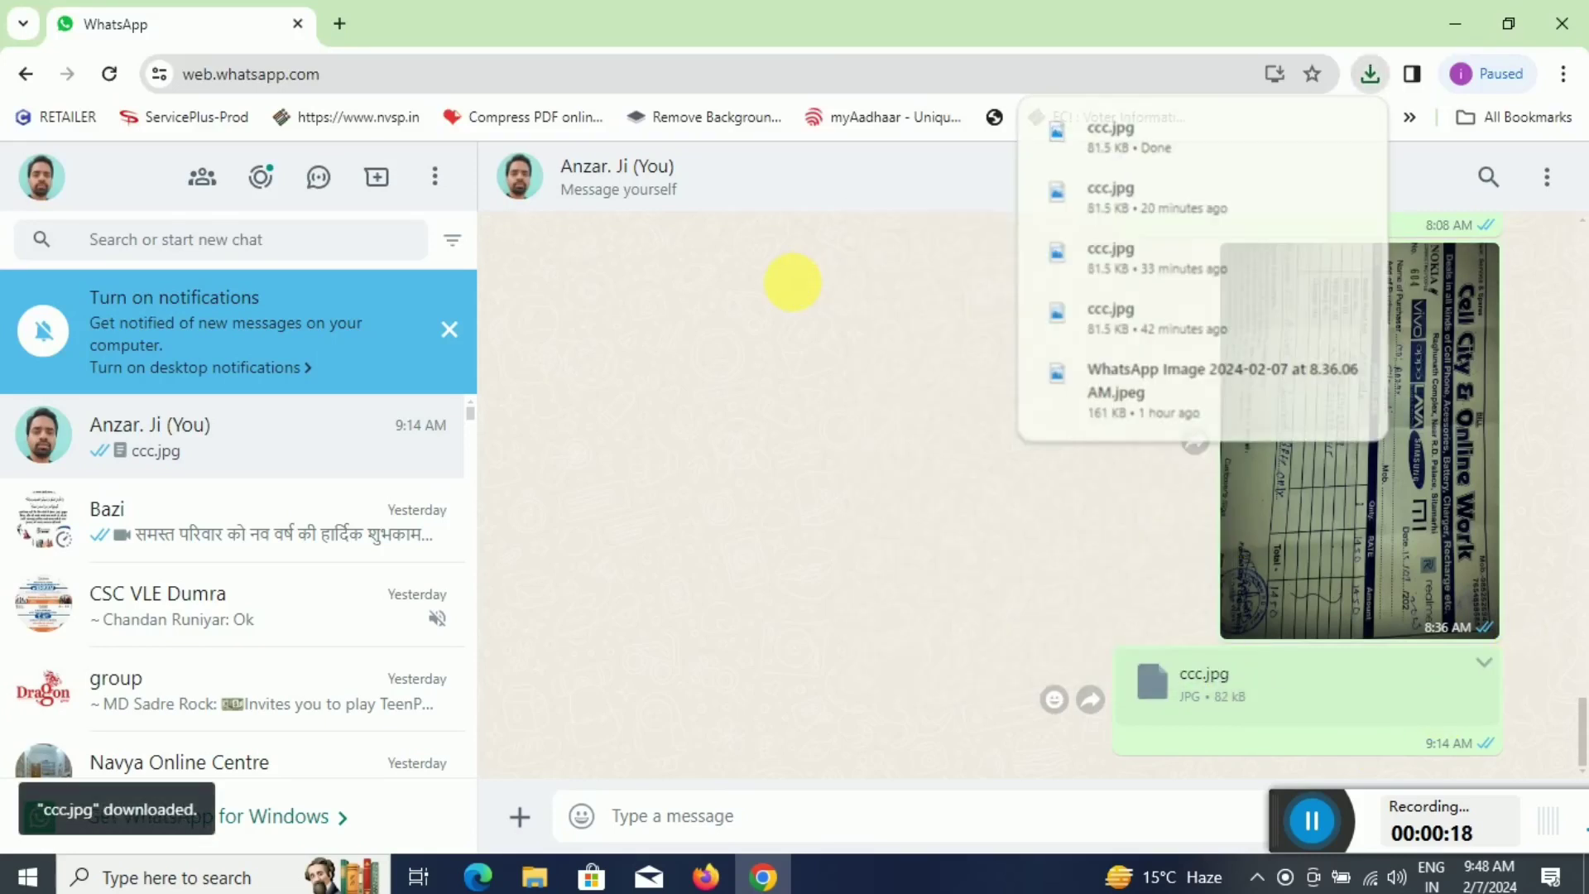
pyautogui.click(1375, 80)
pyautogui.moveTo(1193, 183)
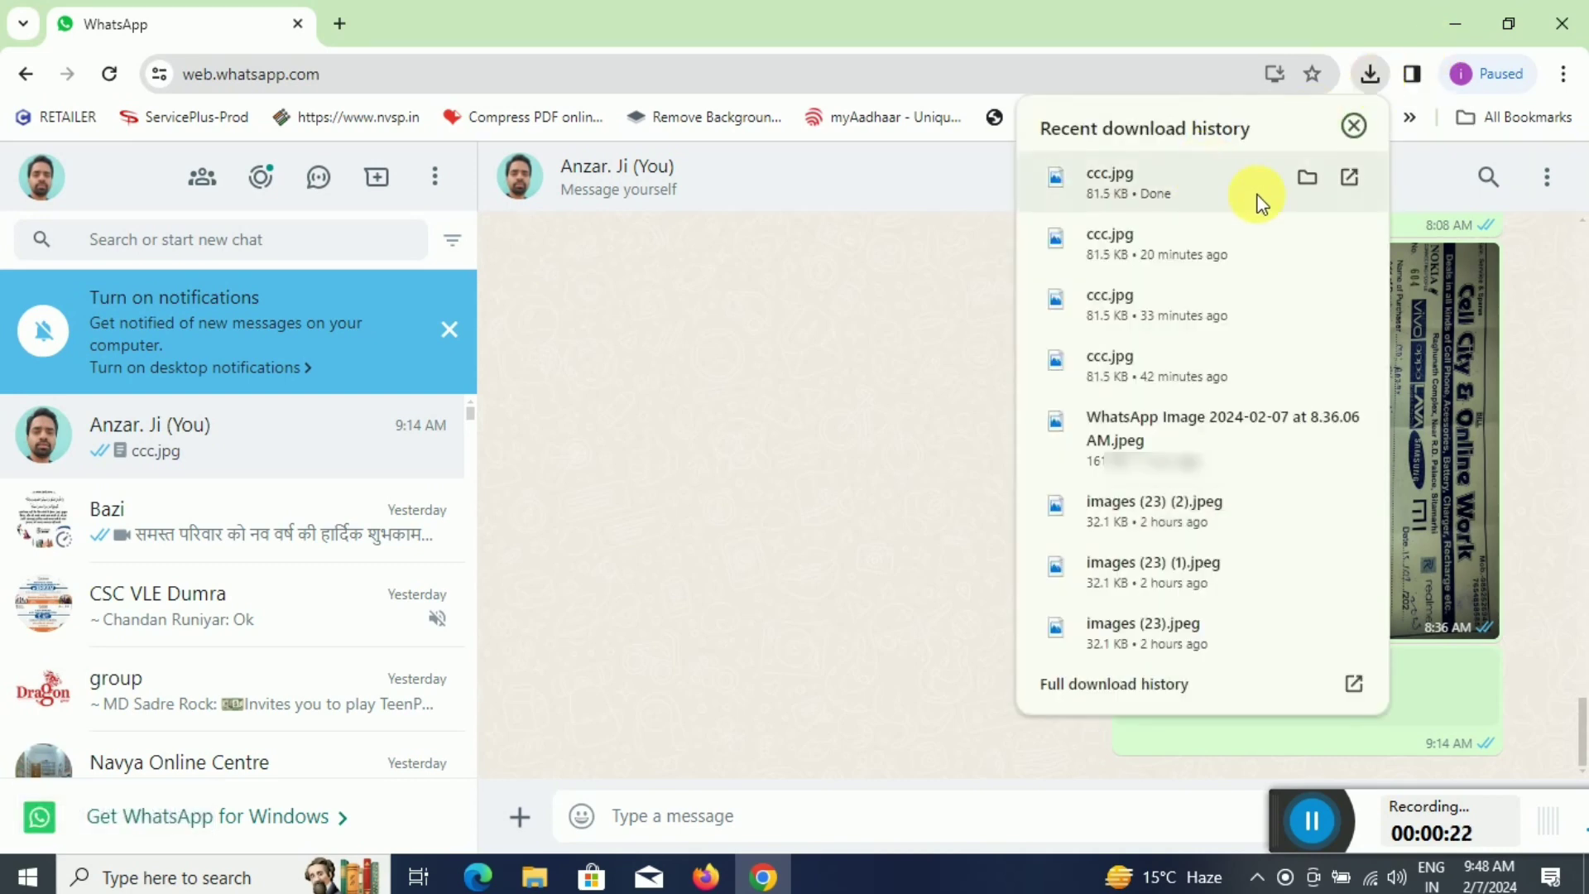
# - Show ccc.jpg in the Downloads folder in File Explorer, with Chrome minimized
pyautogui.click(1305, 177)
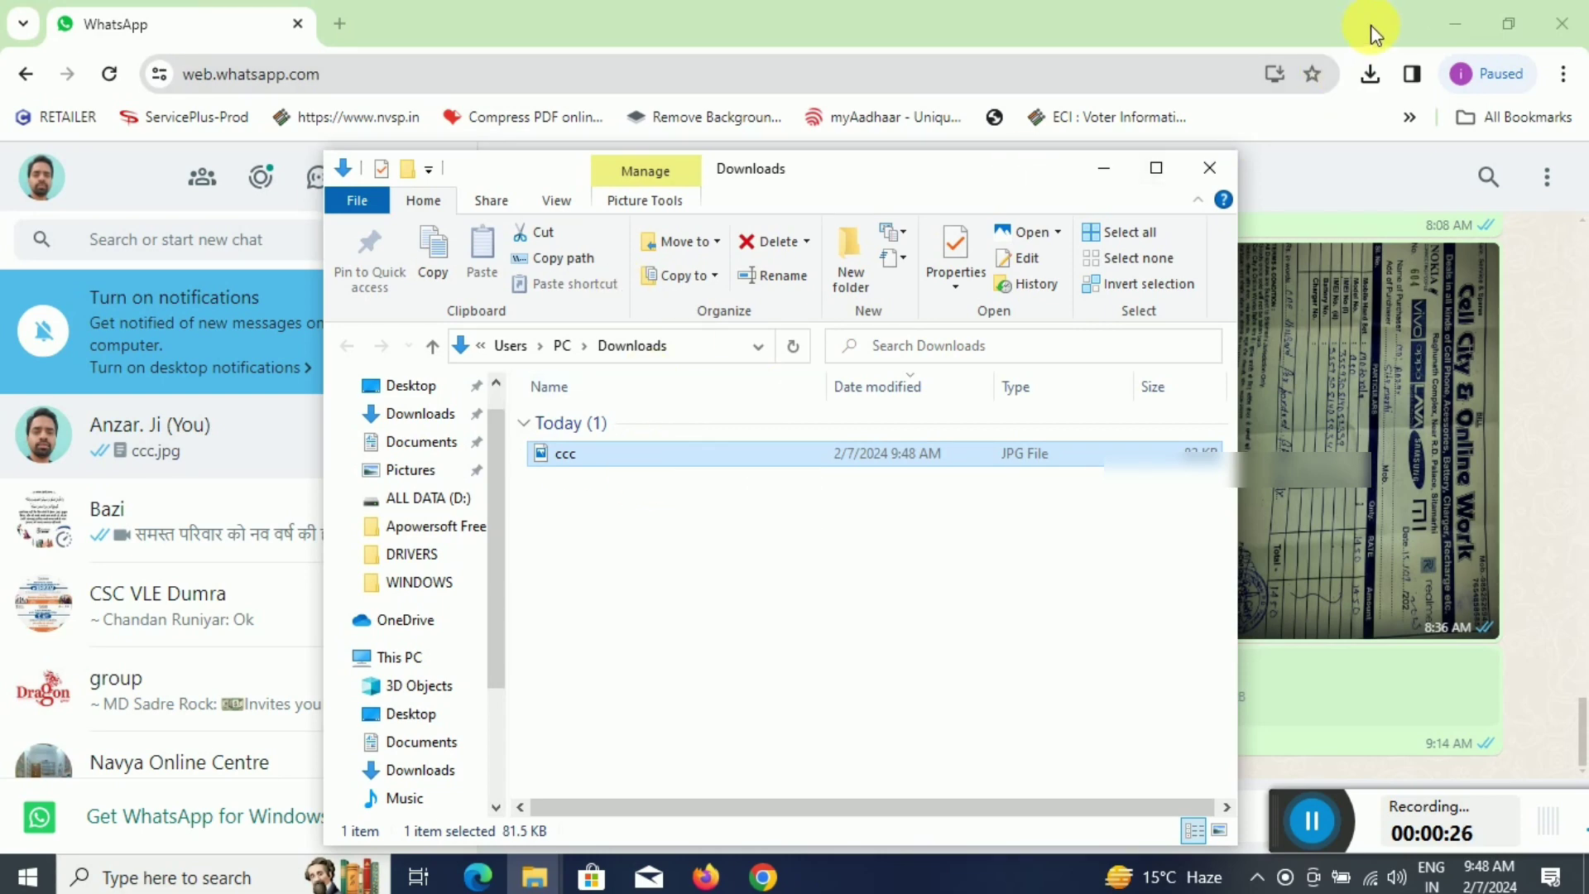
pyautogui.click(1461, 13)
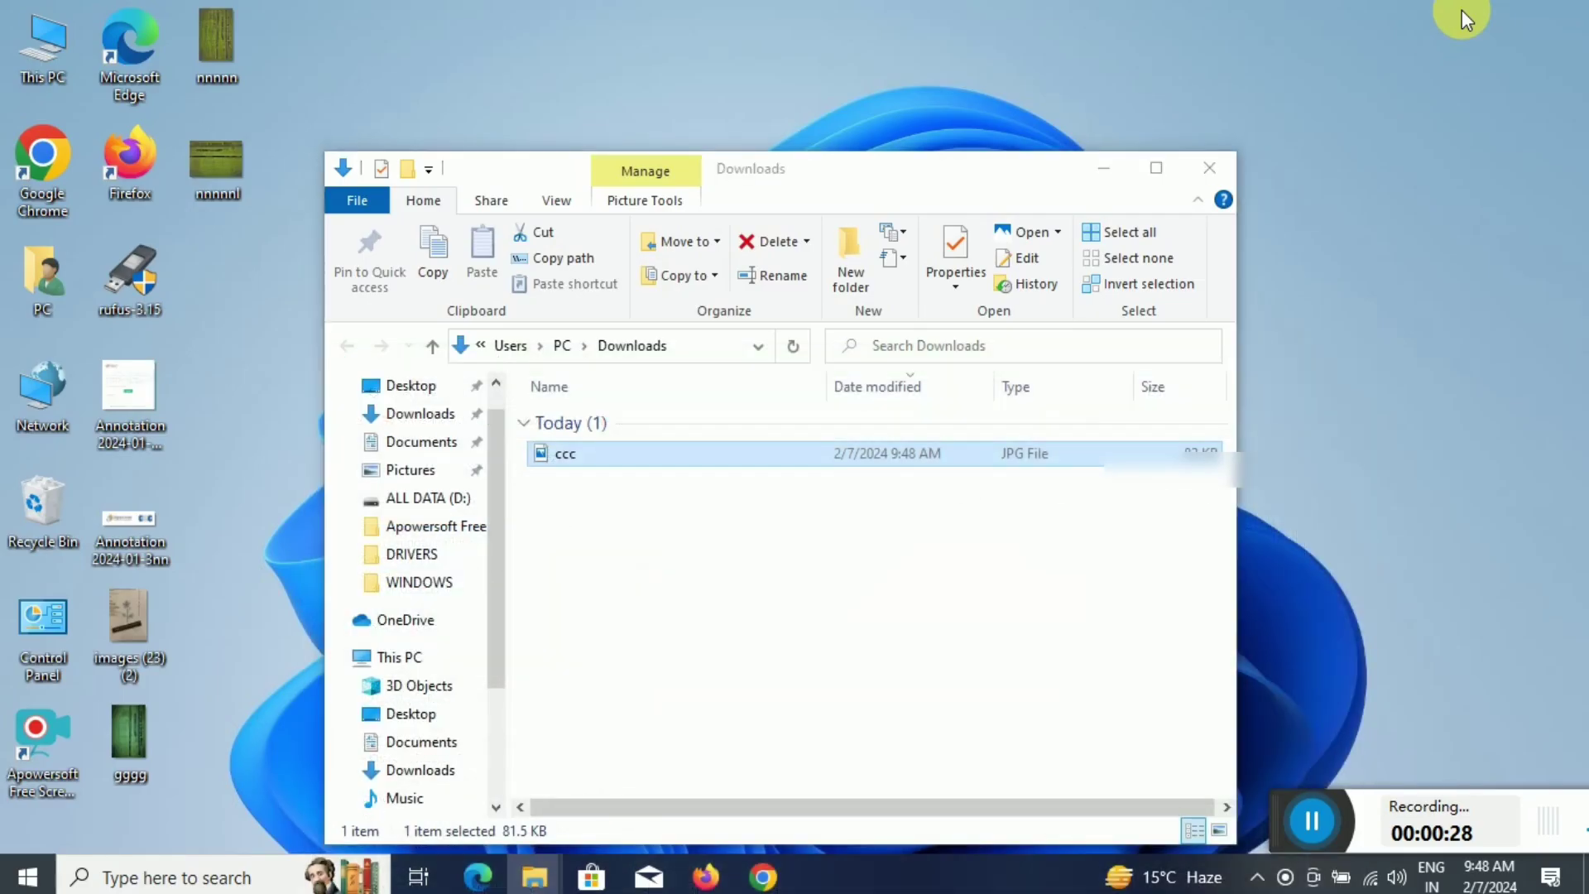
pyautogui.moveTo(822, 179); pyautogui.dragTo(882, 102)
pyautogui.rightClick(882, 103)
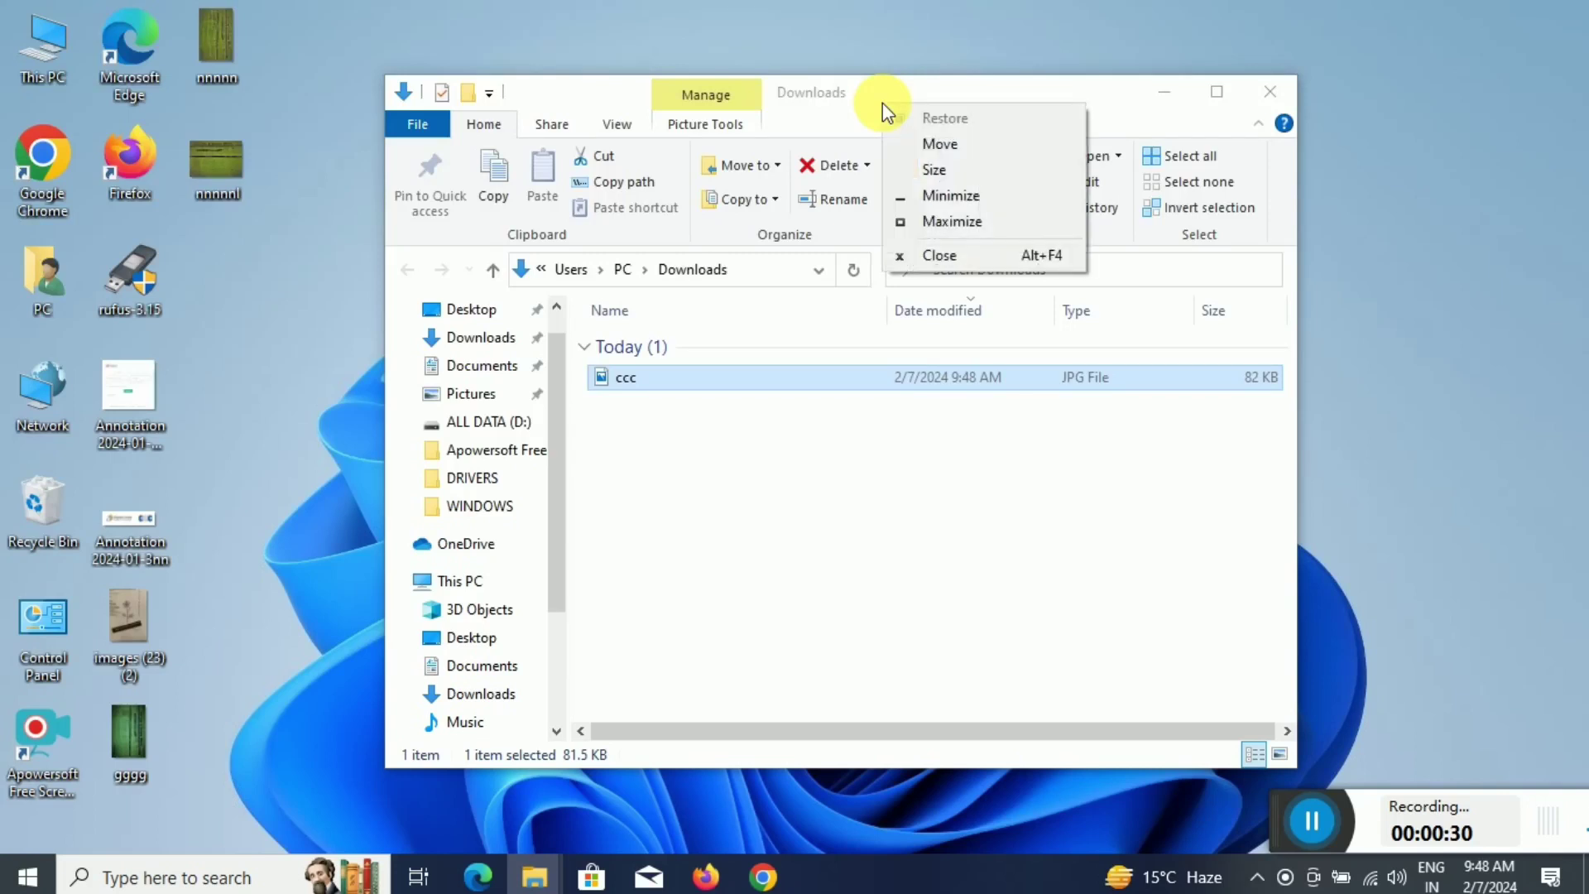
pyautogui.click(811, 484)
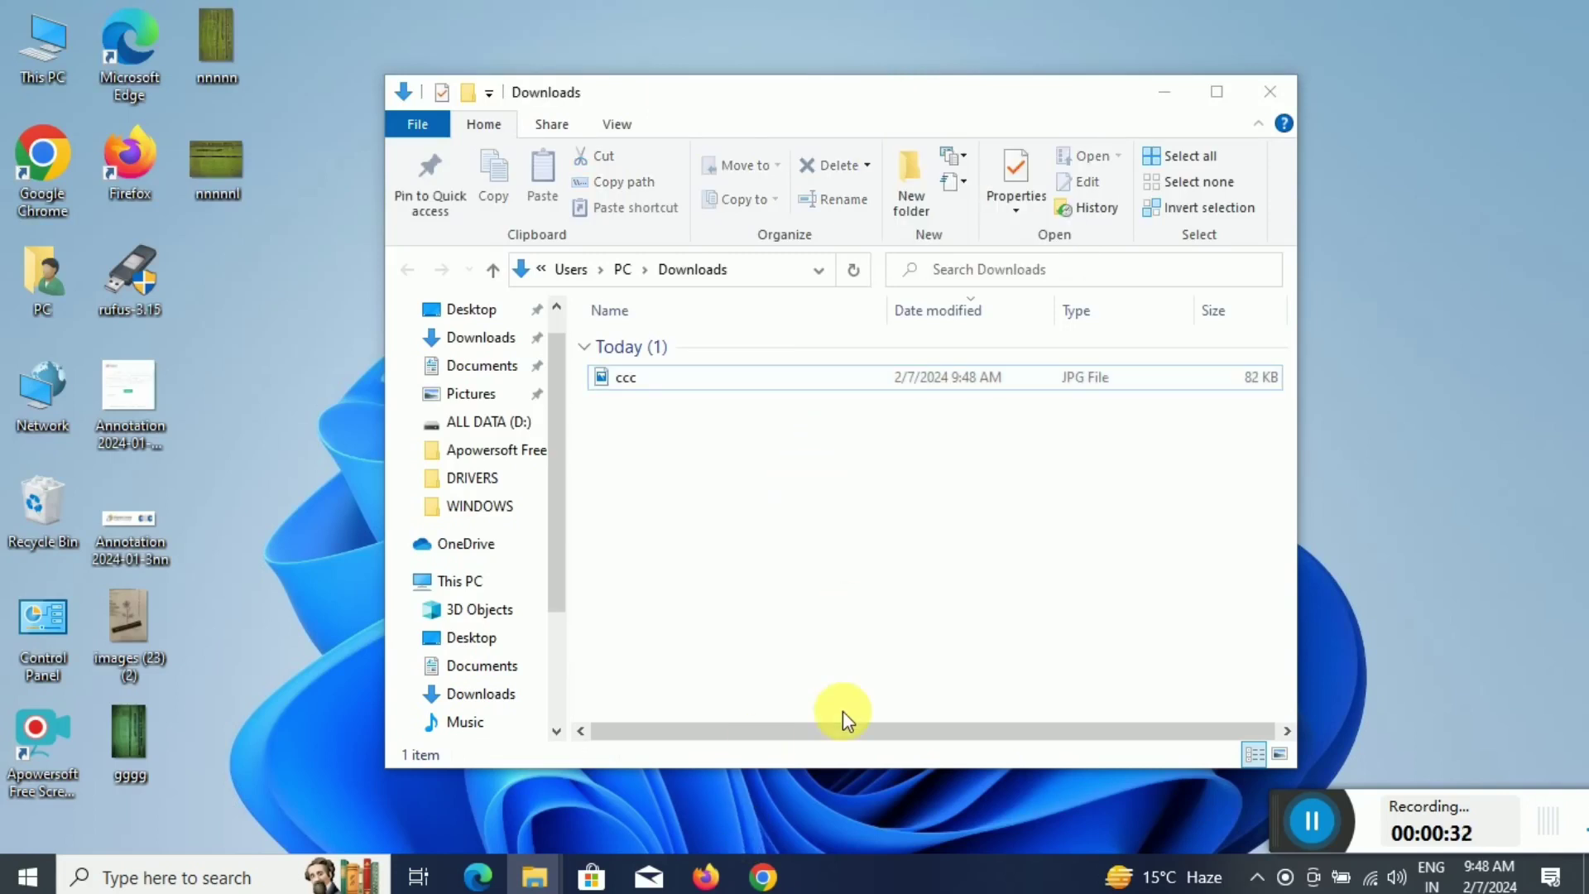
pyautogui.click(240, 875)
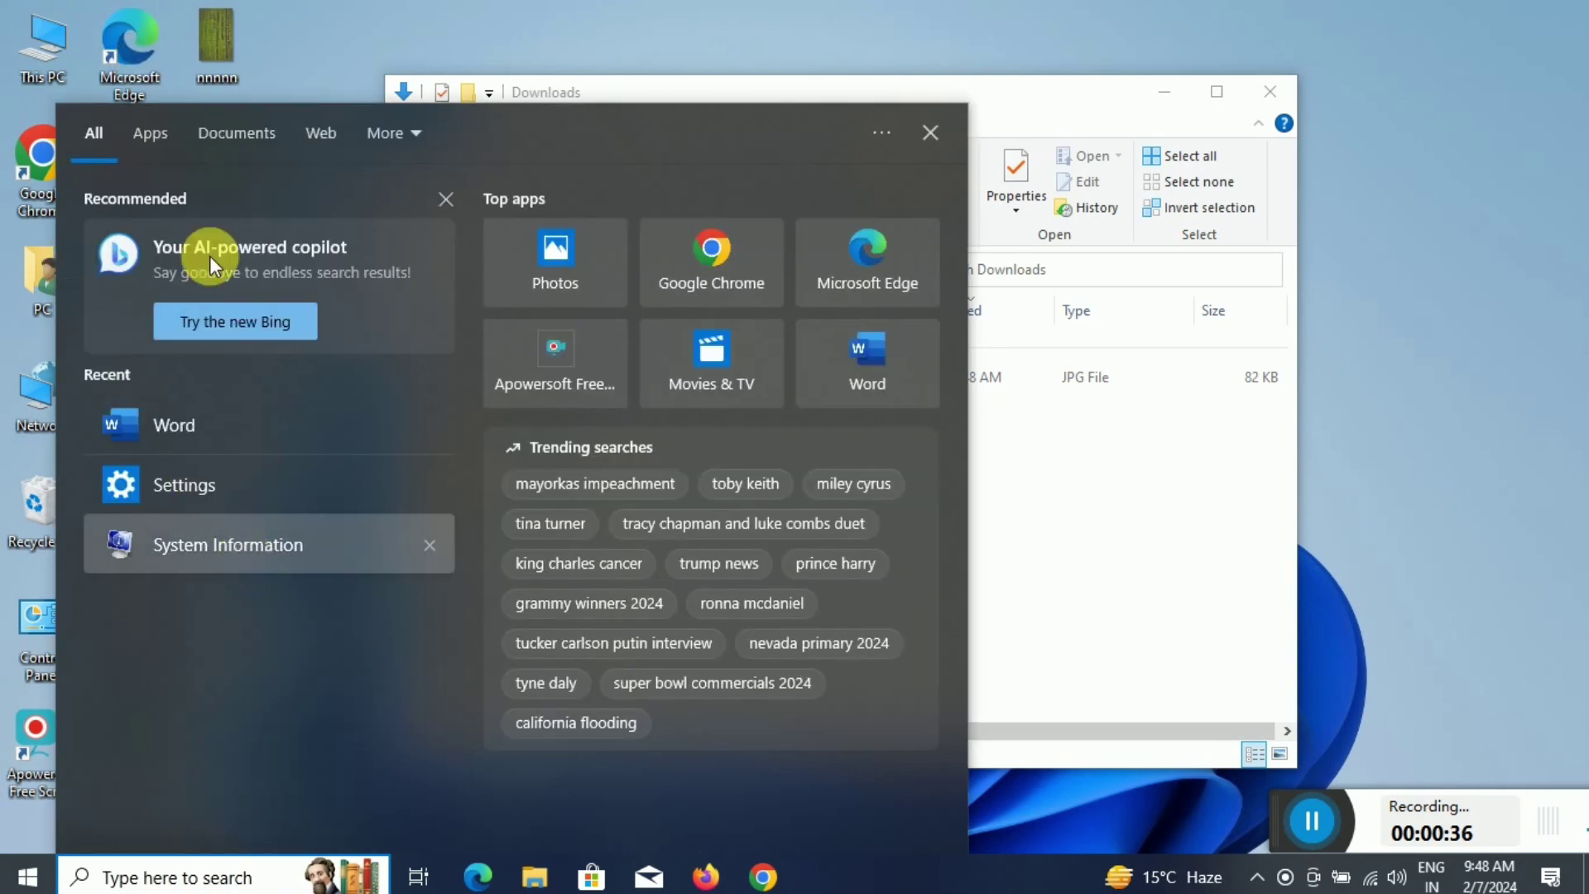
# - Launch Word and create a new blank document, Document1
pyautogui.click(225, 429)
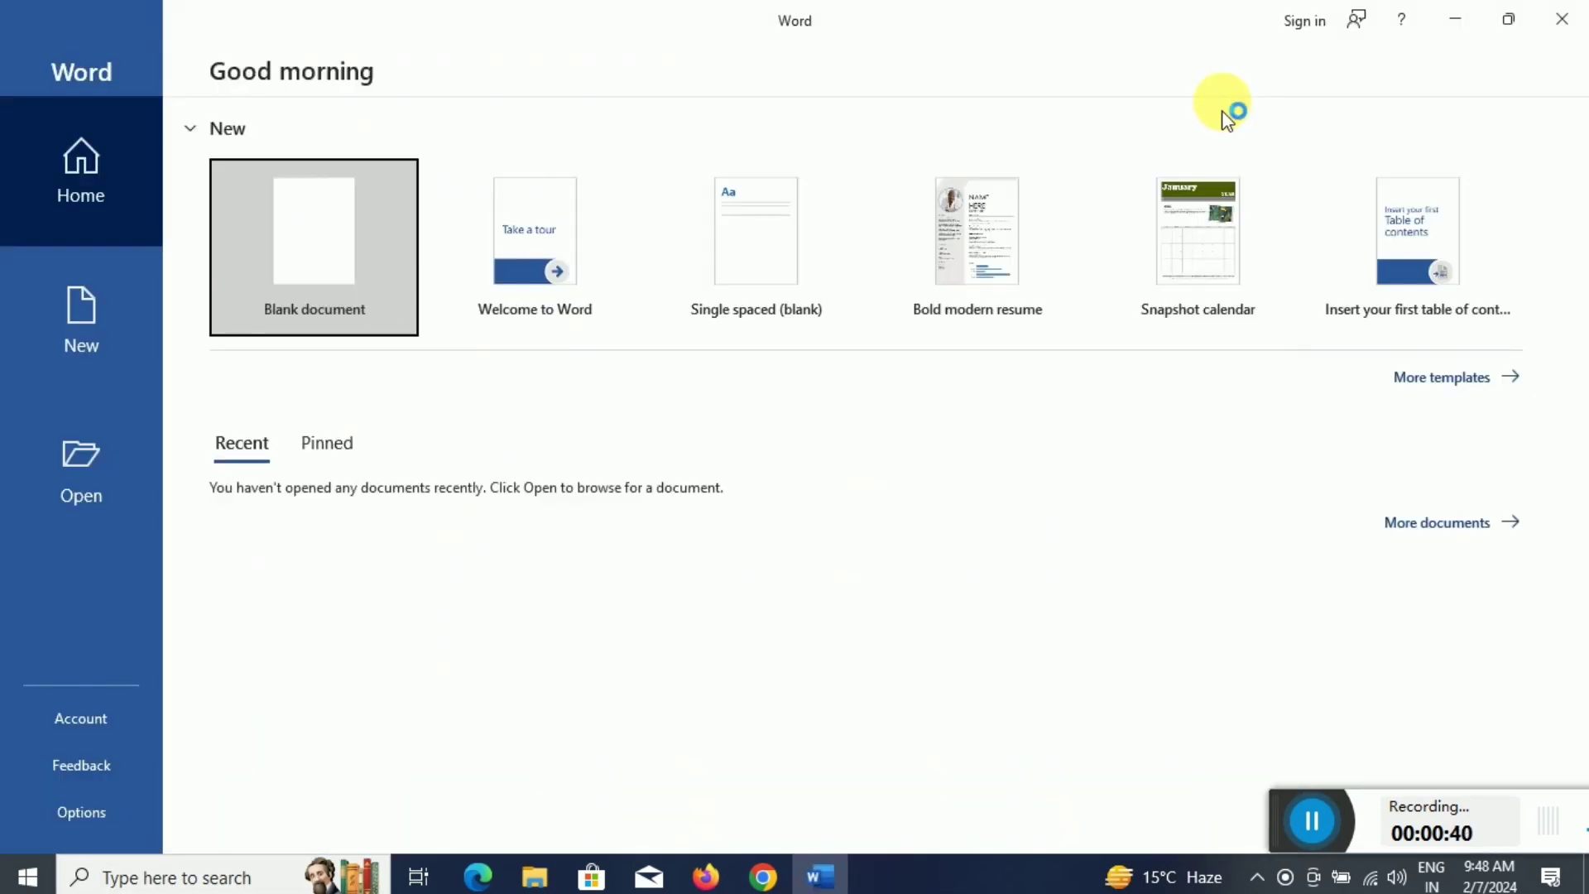
pyautogui.click(314, 255)
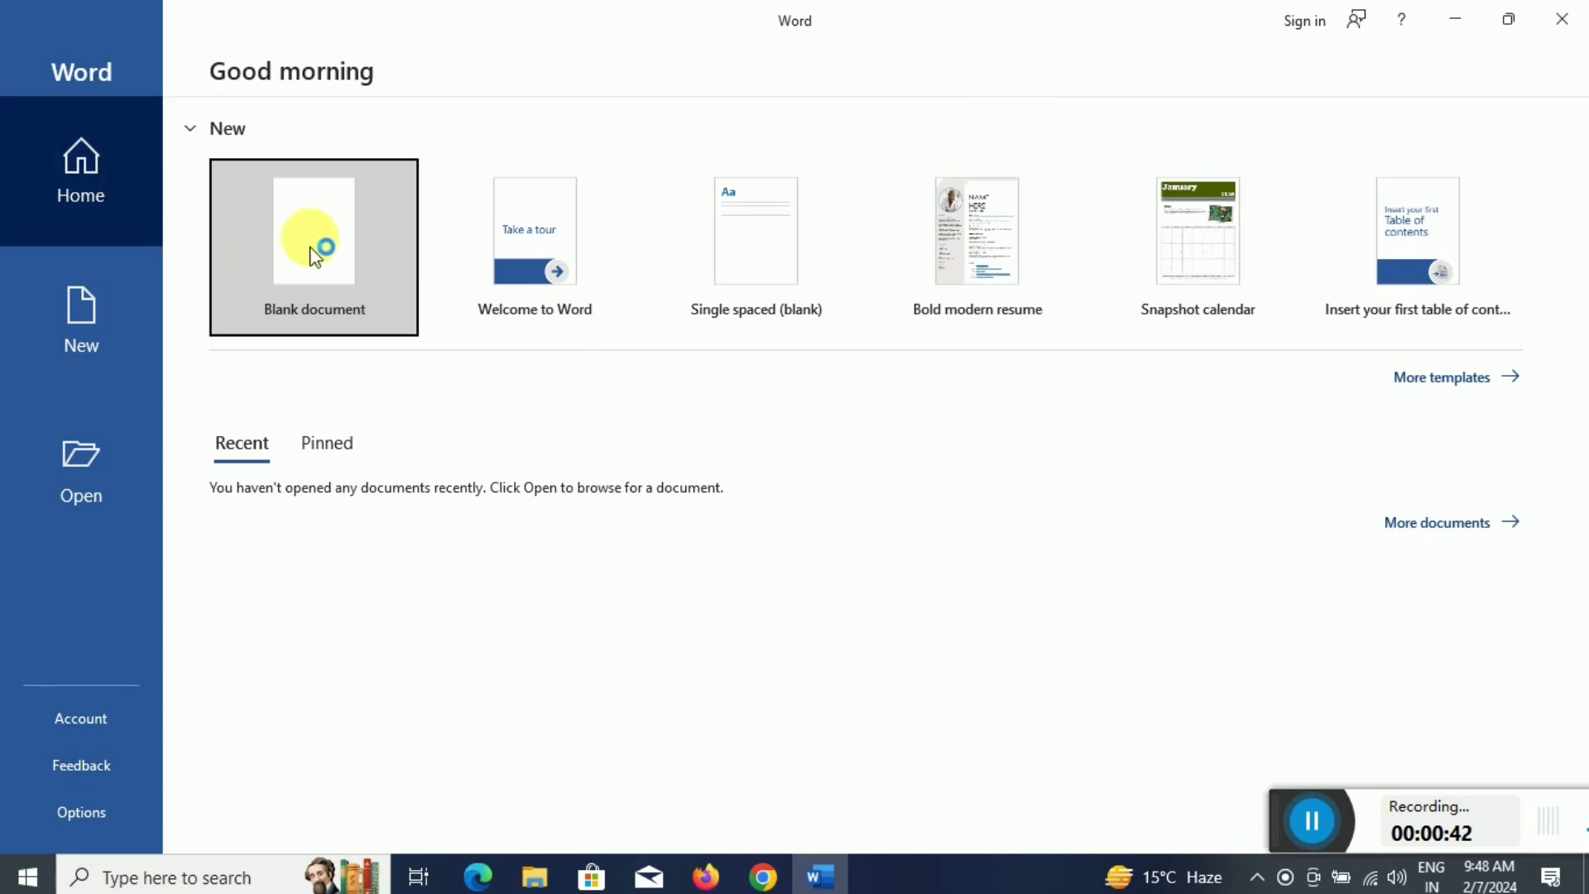
pyautogui.click(80, 316)
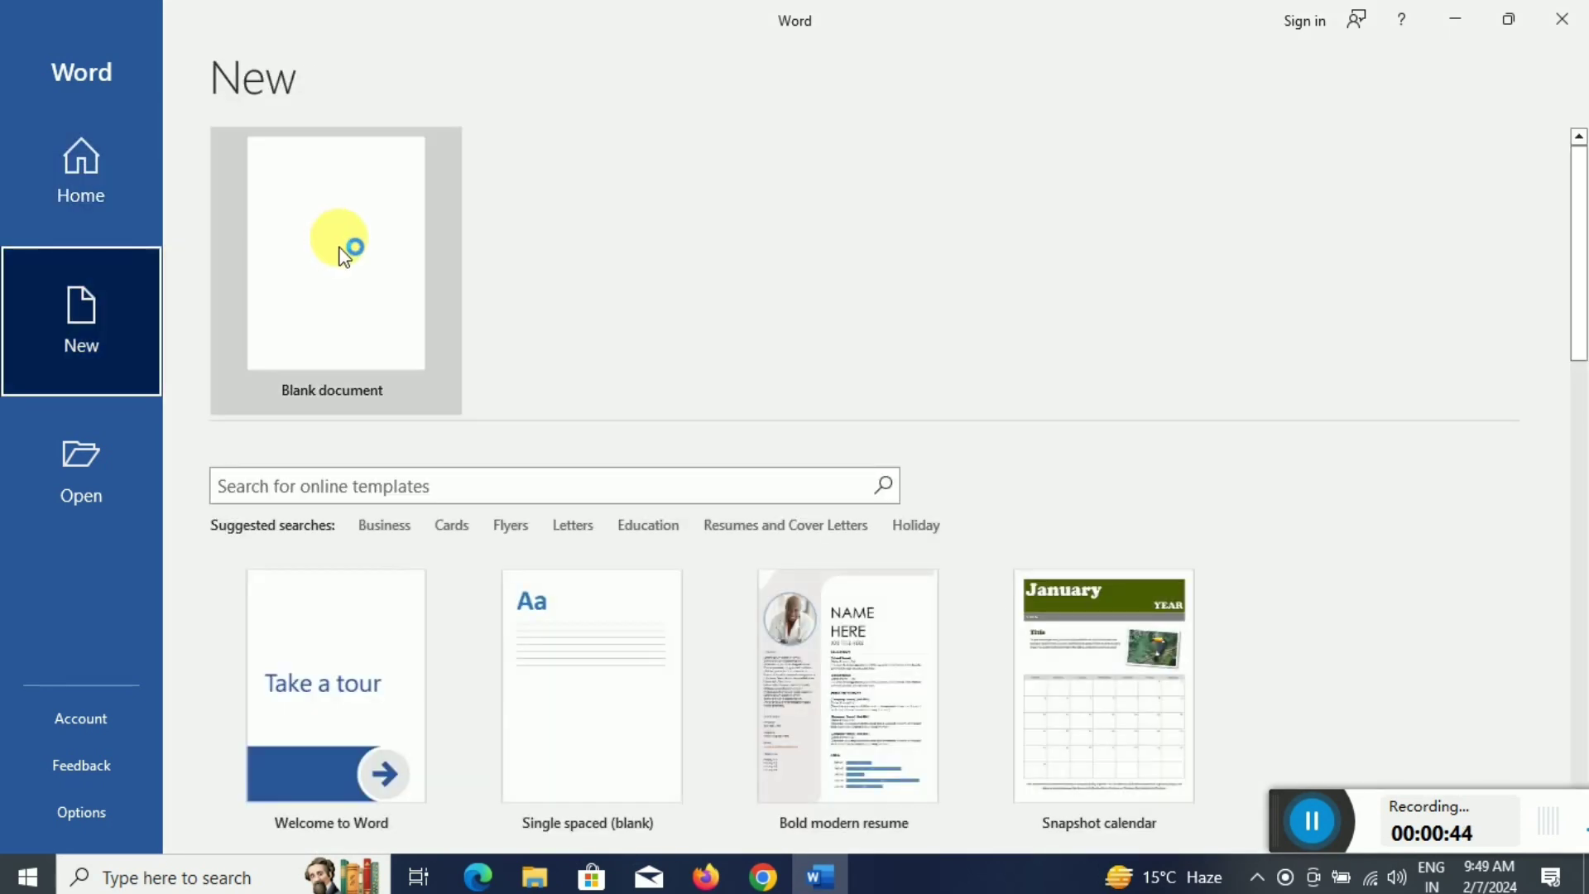
pyautogui.click(344, 253)
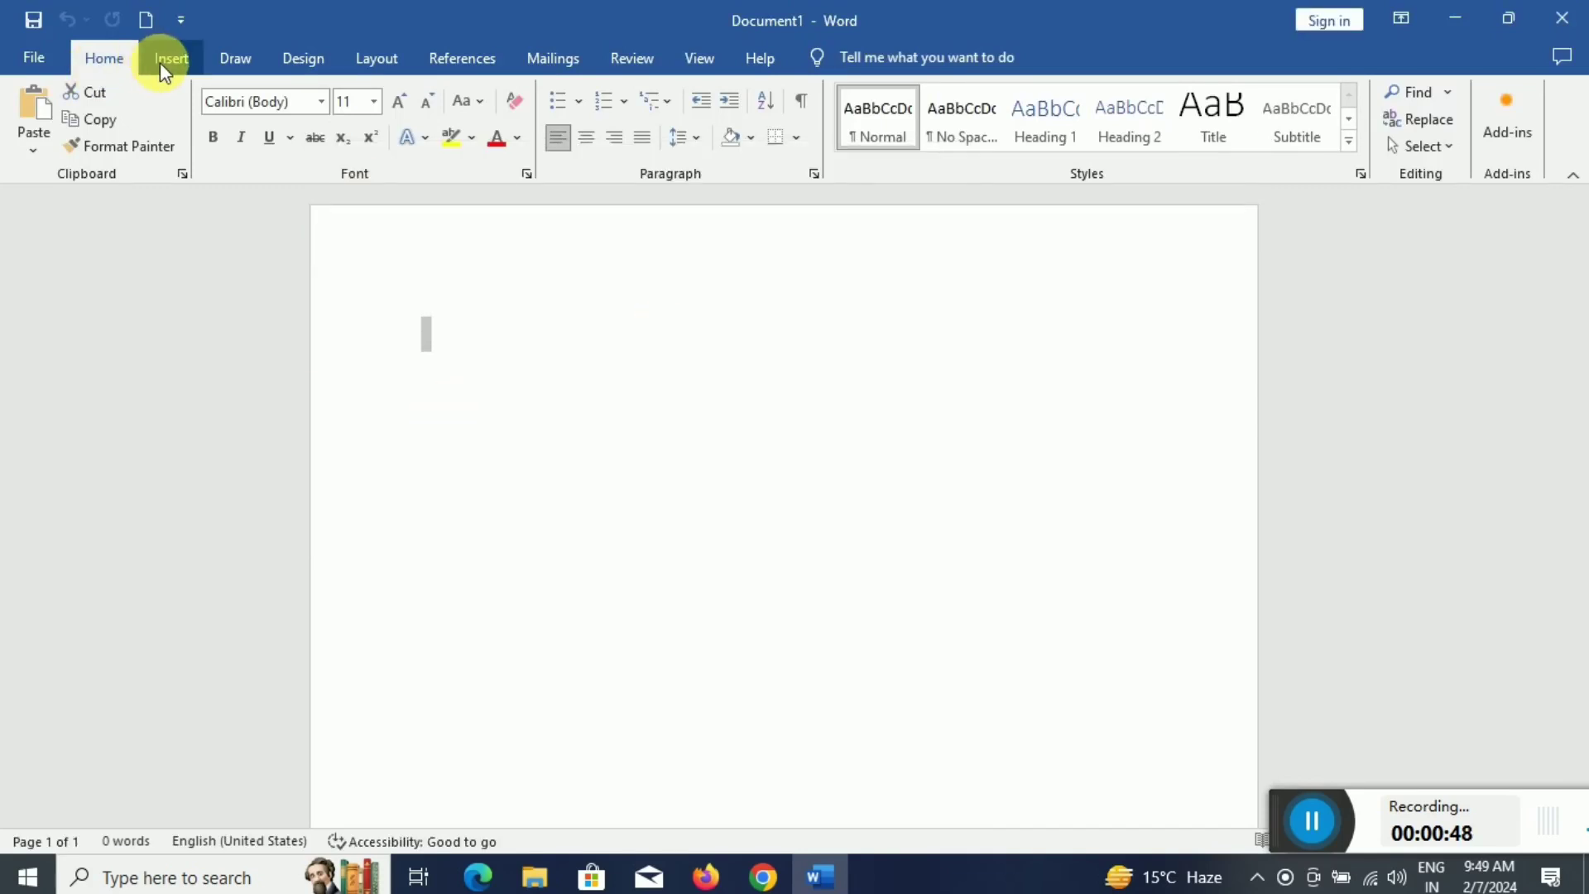
# - Insert the ccc image from the Downloads folder into Document1 as a picture
pyautogui.click(185, 65)
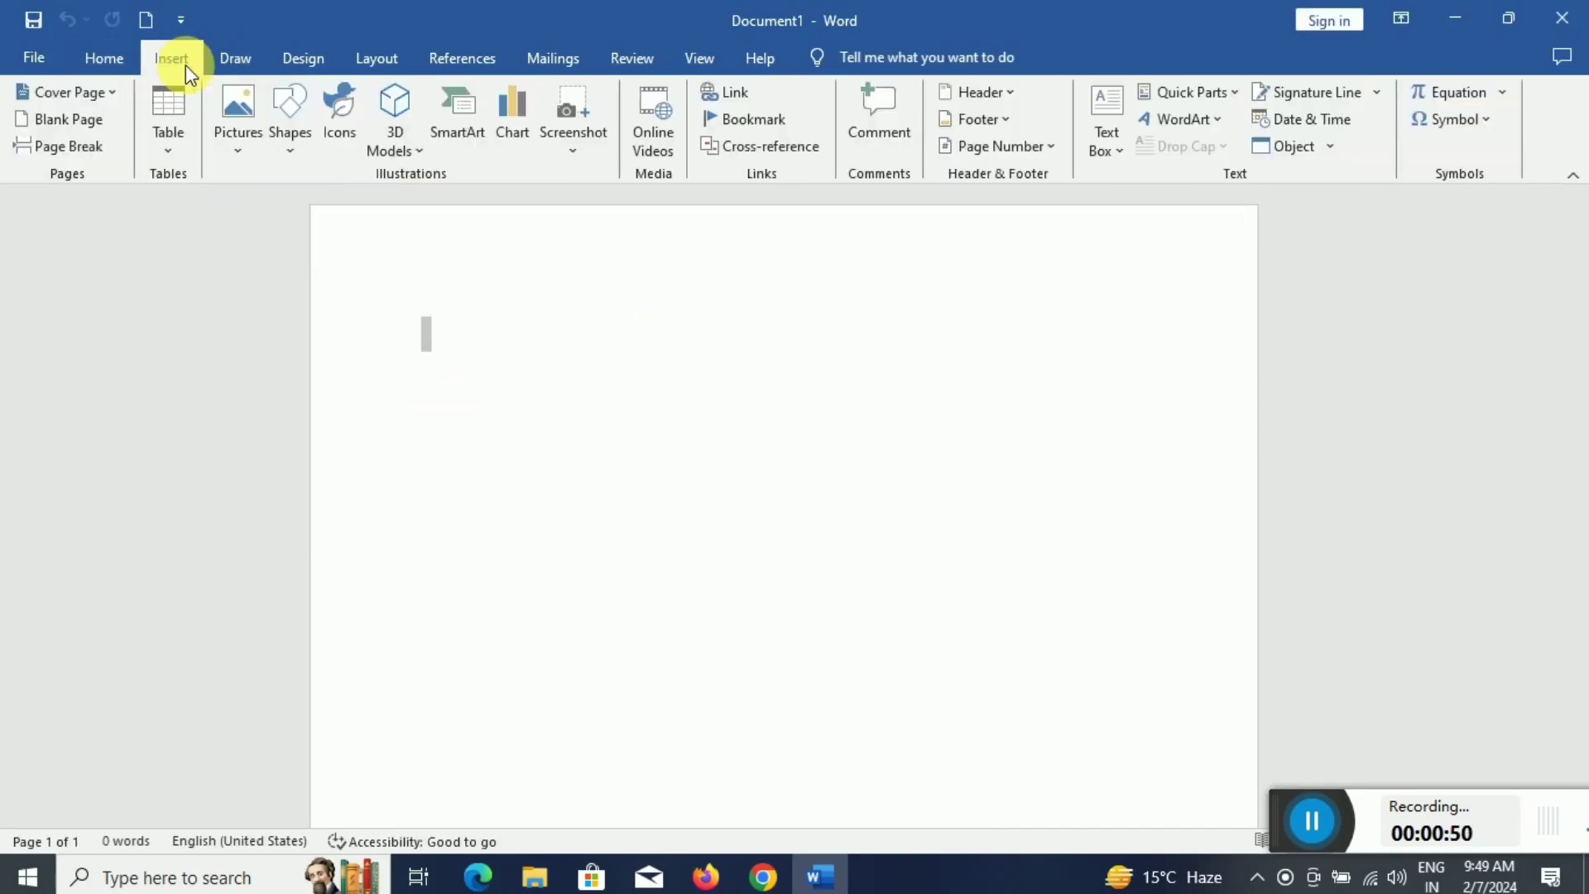
pyautogui.click(237, 152)
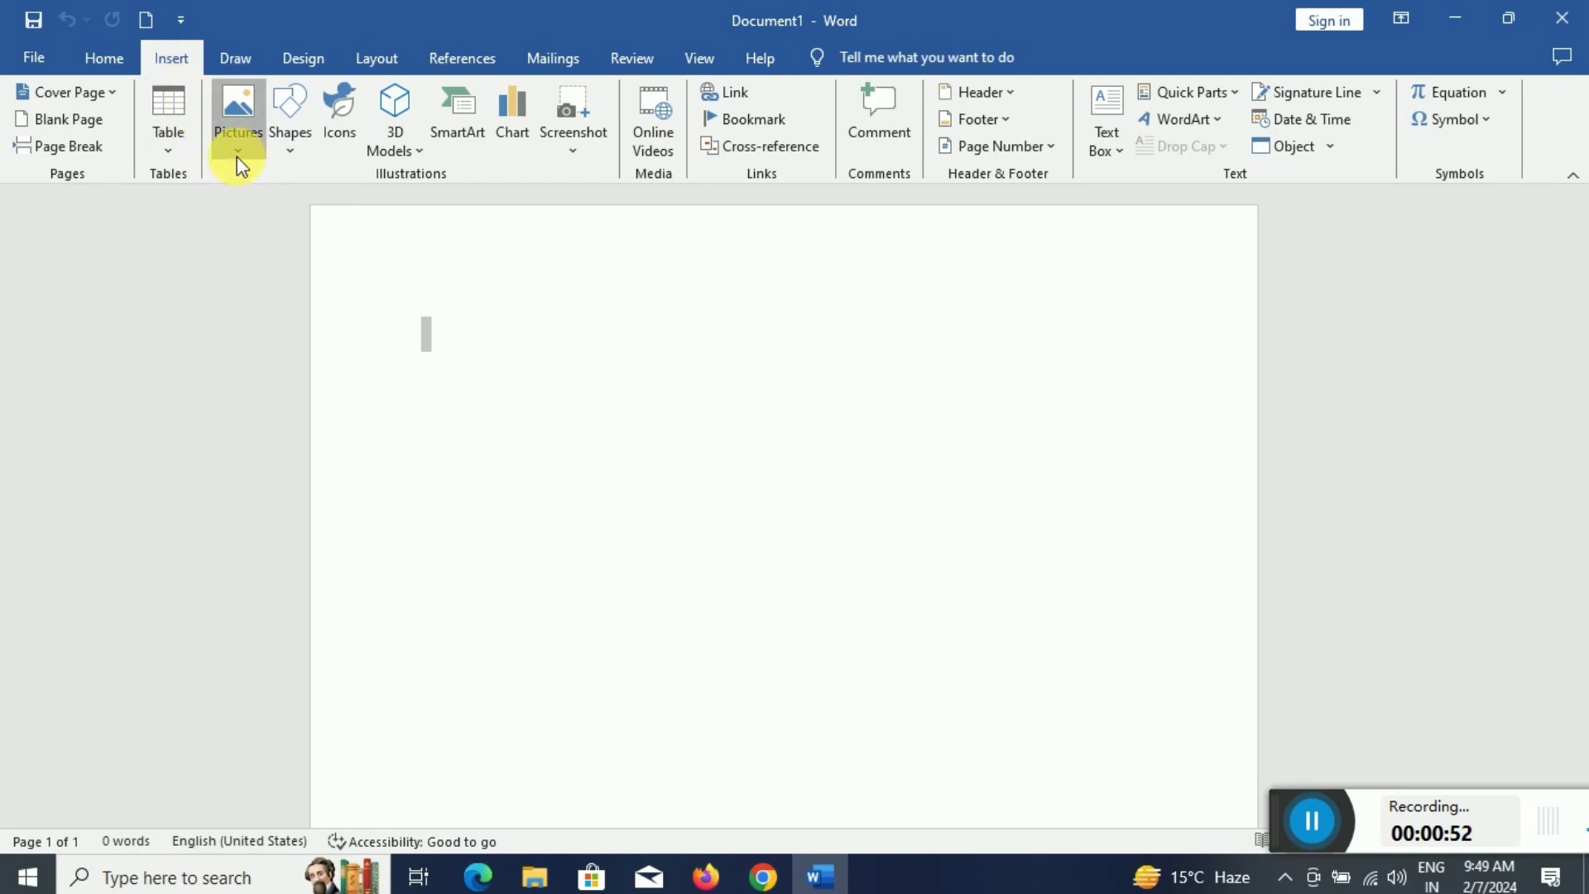
pyautogui.click(310, 210)
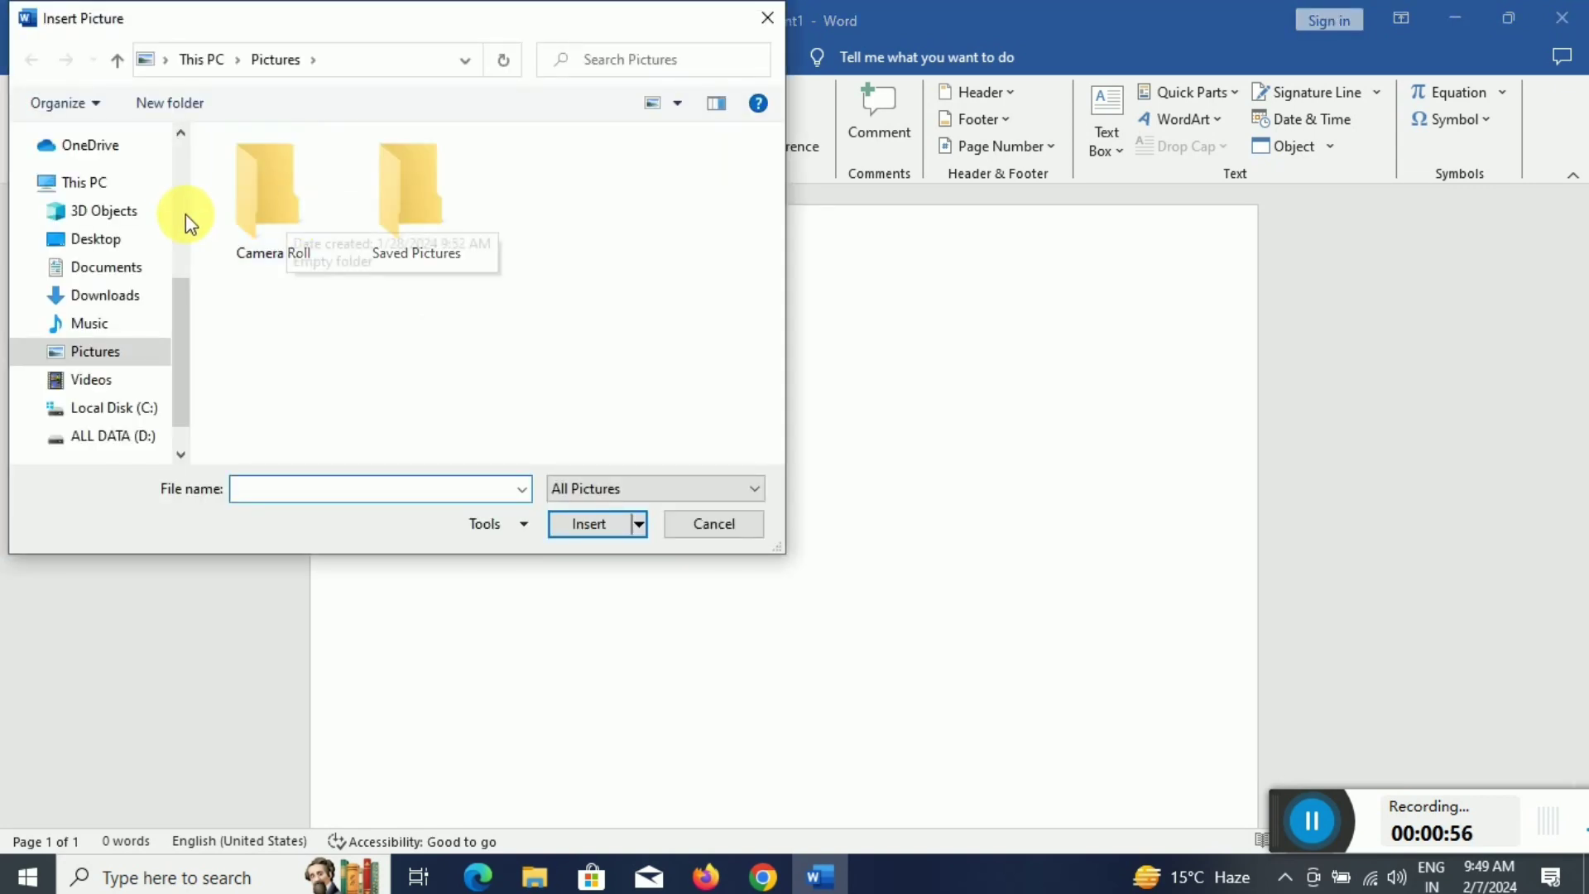
pyautogui.click(139, 297)
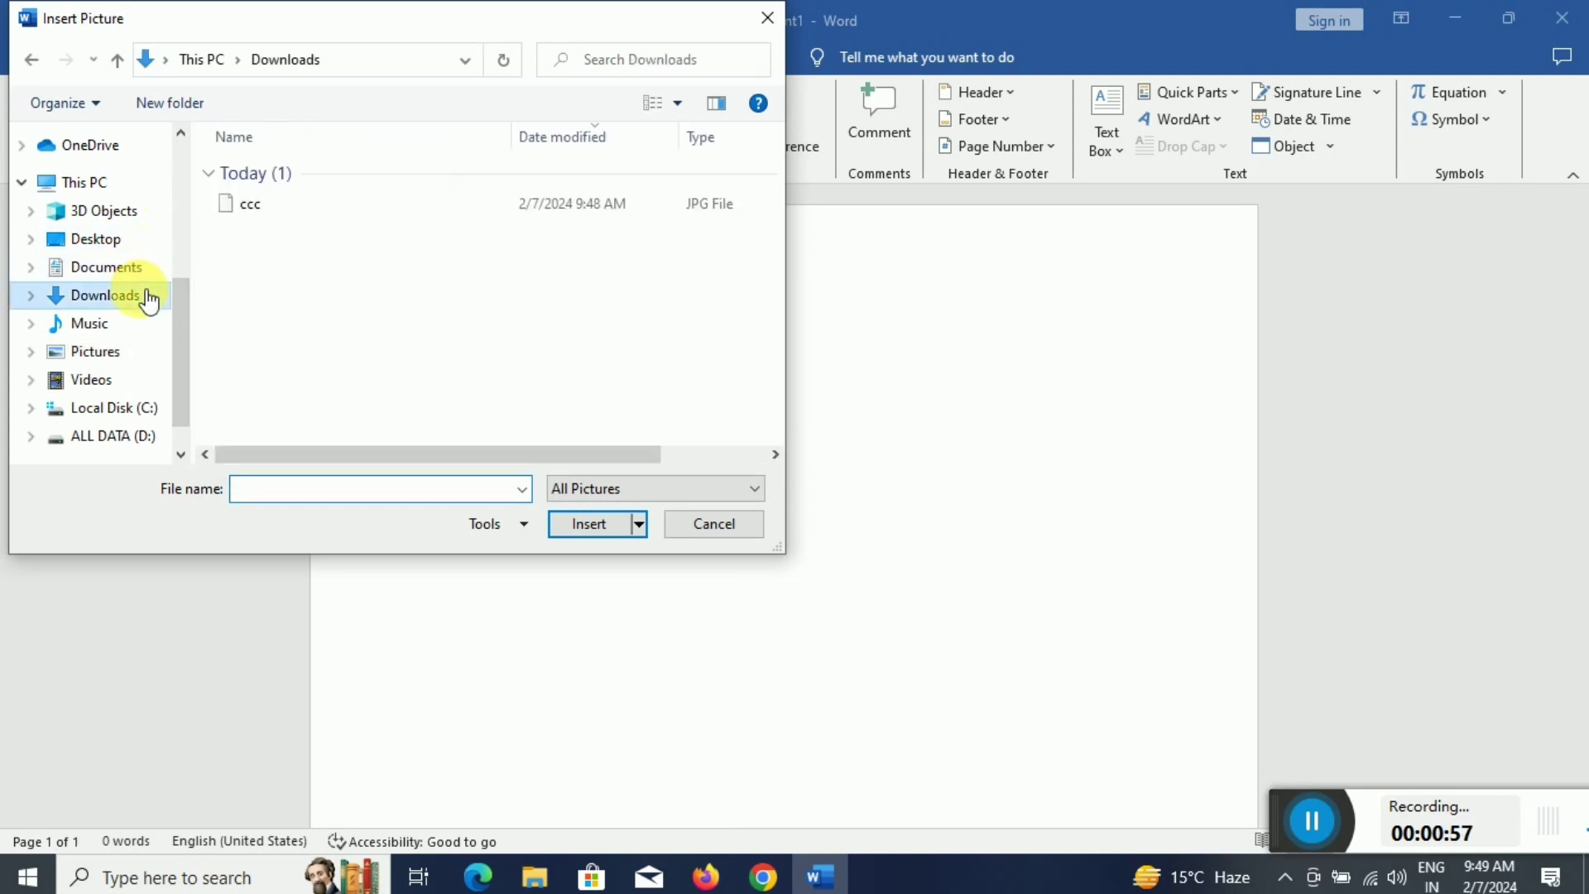
pyautogui.doubleClick(371, 203)
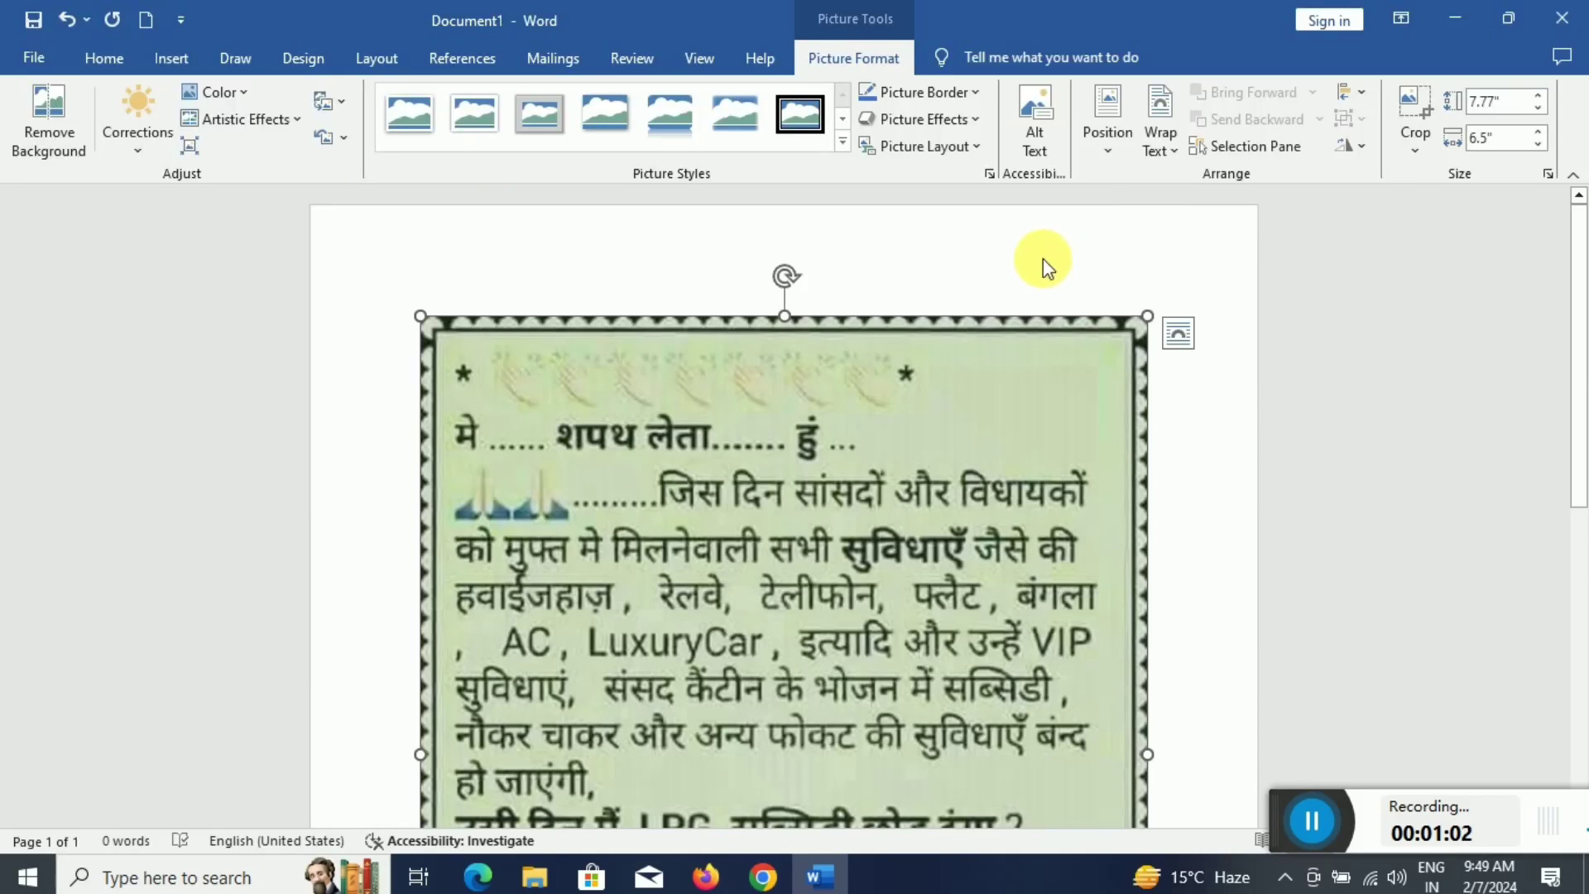
# - Set the page size to A4 with Narrow margins
pyautogui.scroll(-2, 1052, 269)
pyautogui.scroll(2, 1052, 270)
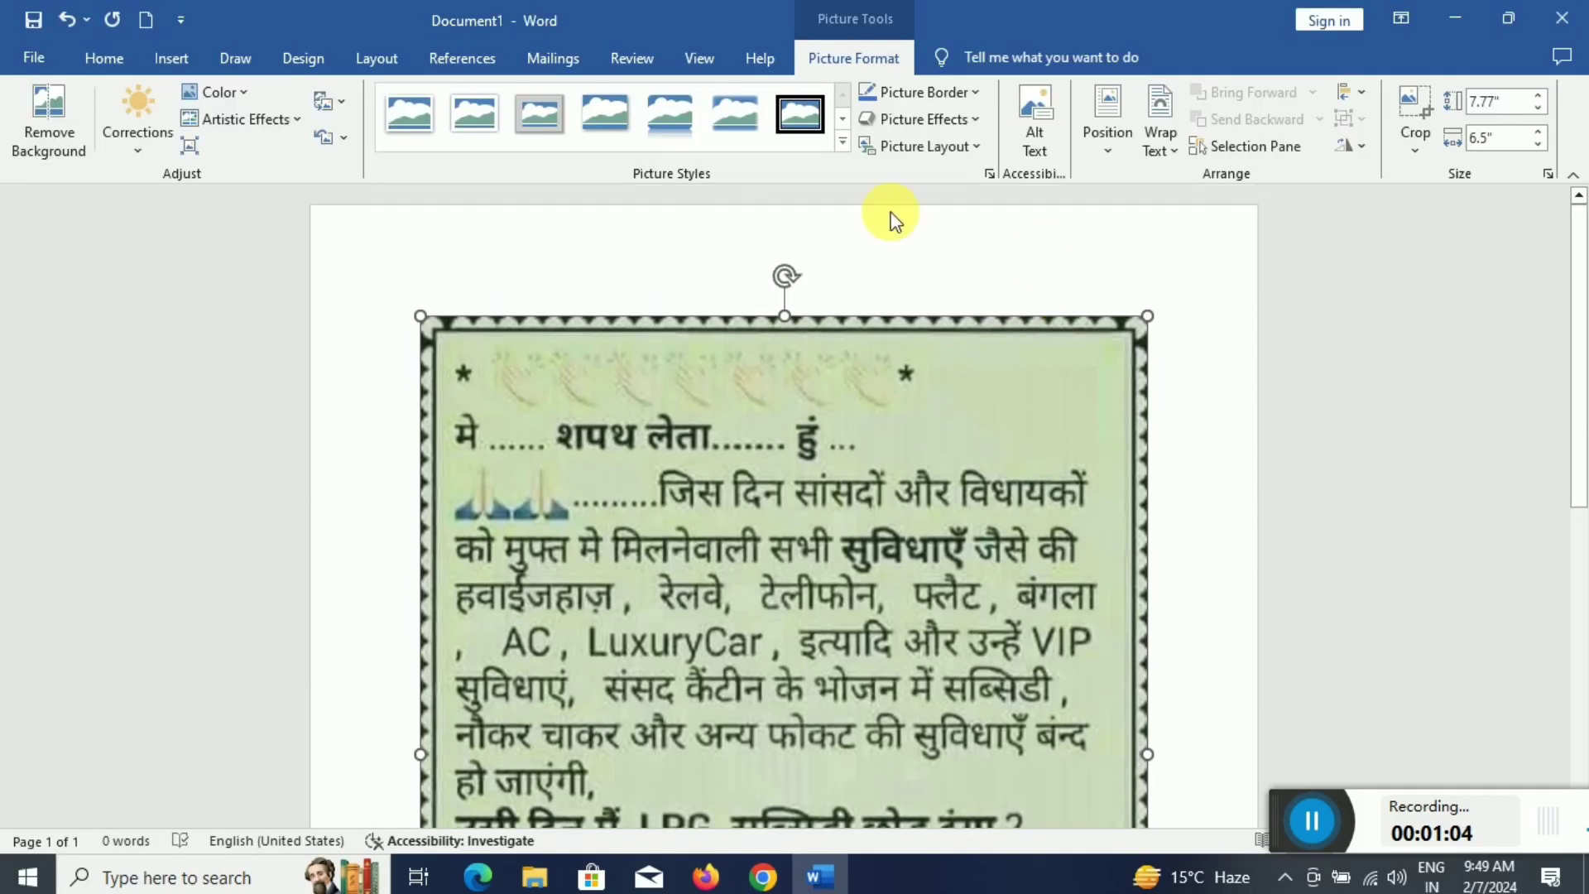
pyautogui.click(396, 63)
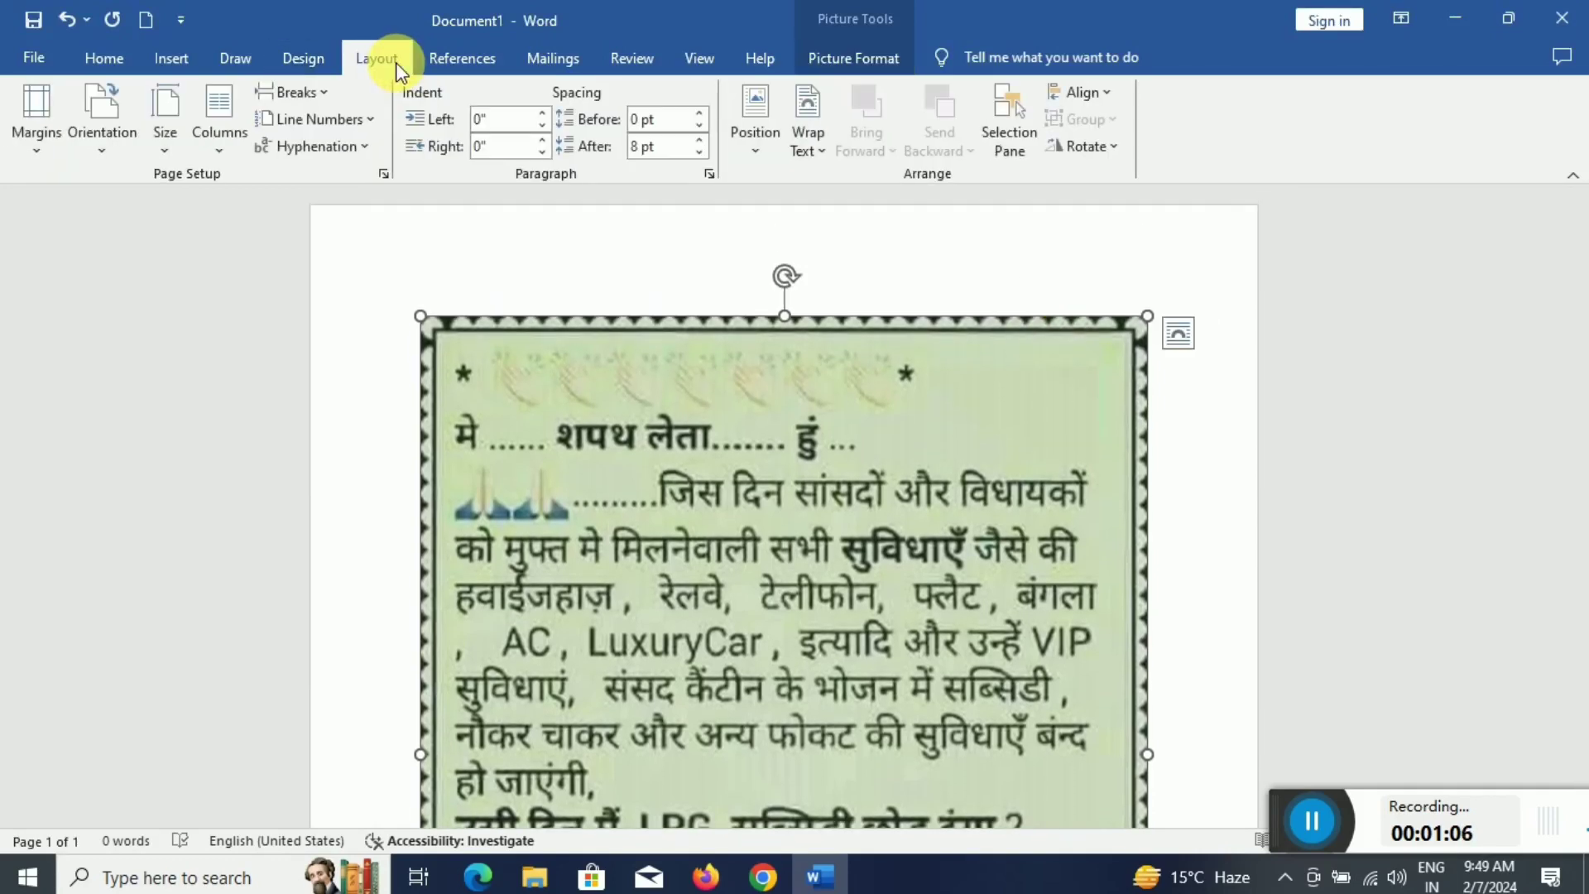
pyautogui.click(175, 157)
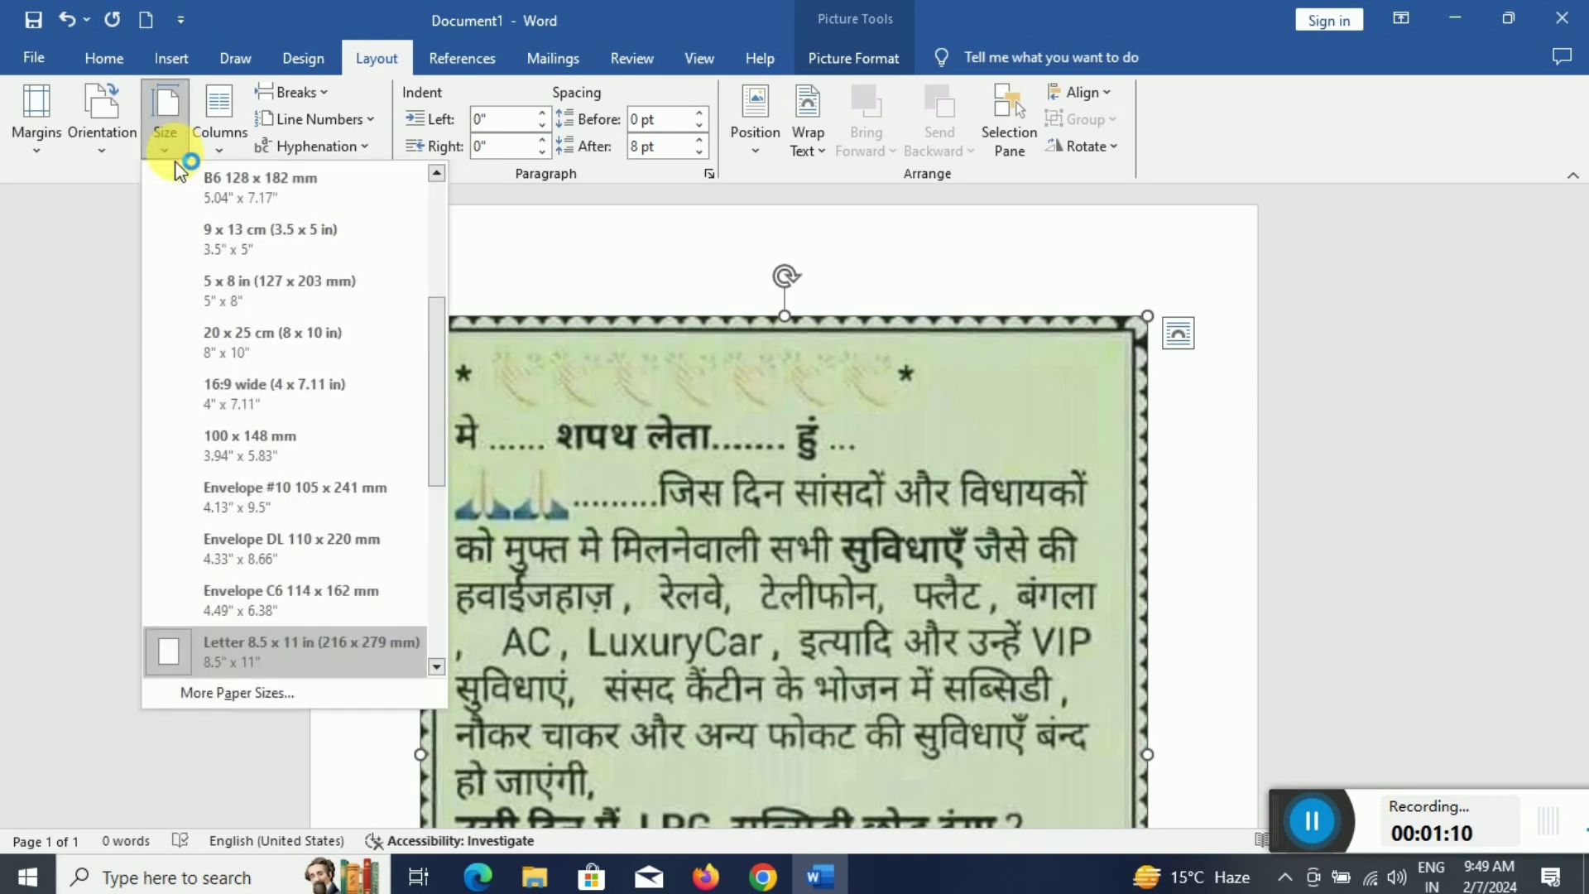
pyautogui.moveTo(435, 413); pyautogui.dragTo(441, 262)
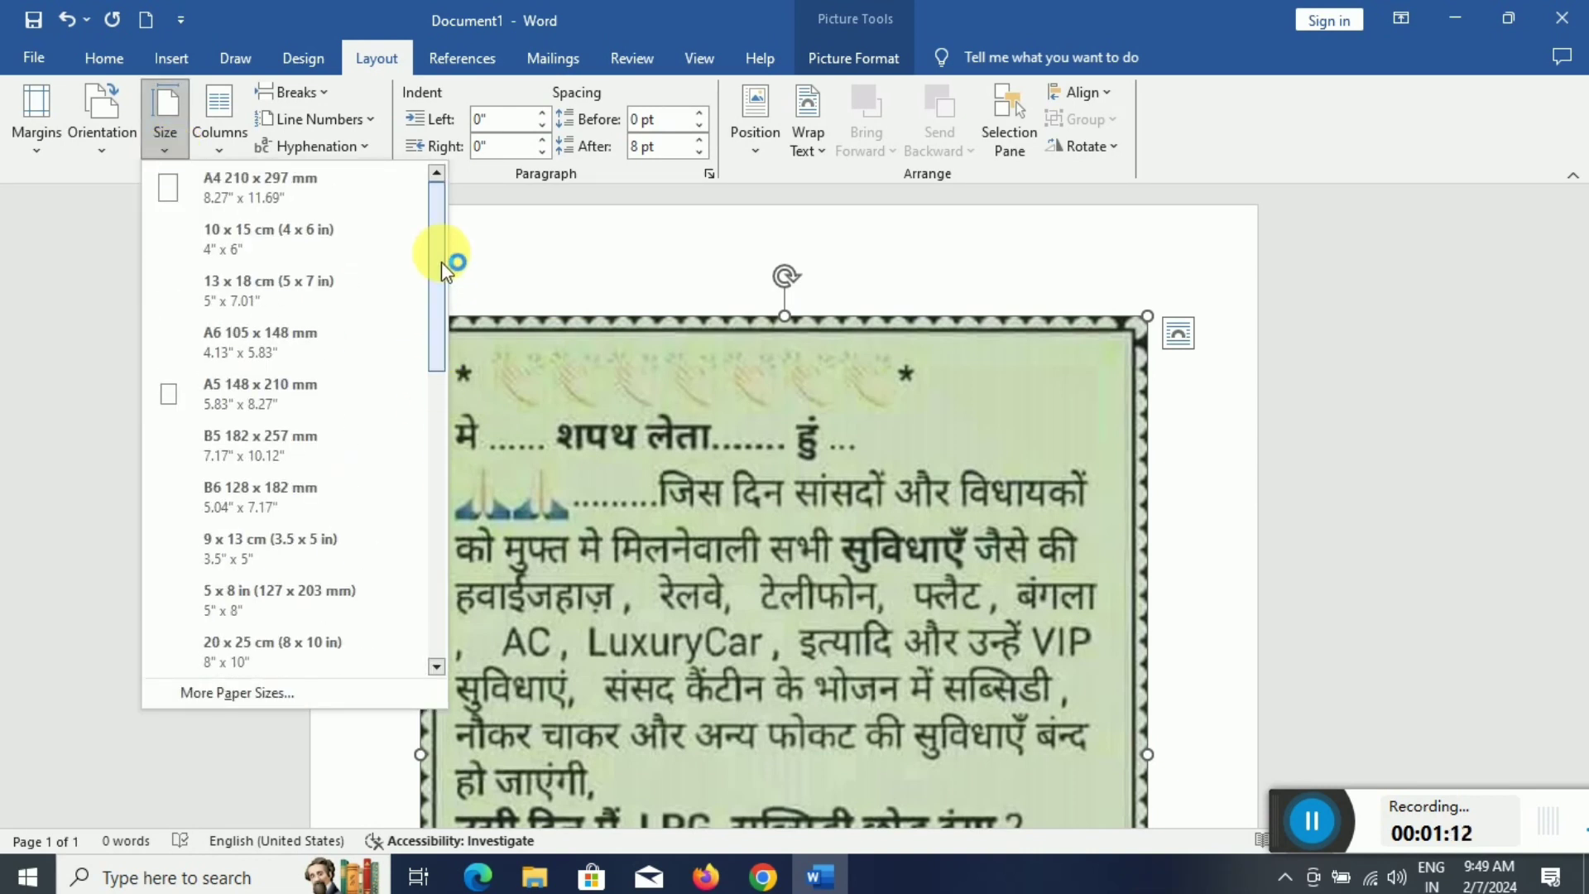
pyautogui.click(170, 203)
pyautogui.click(36, 151)
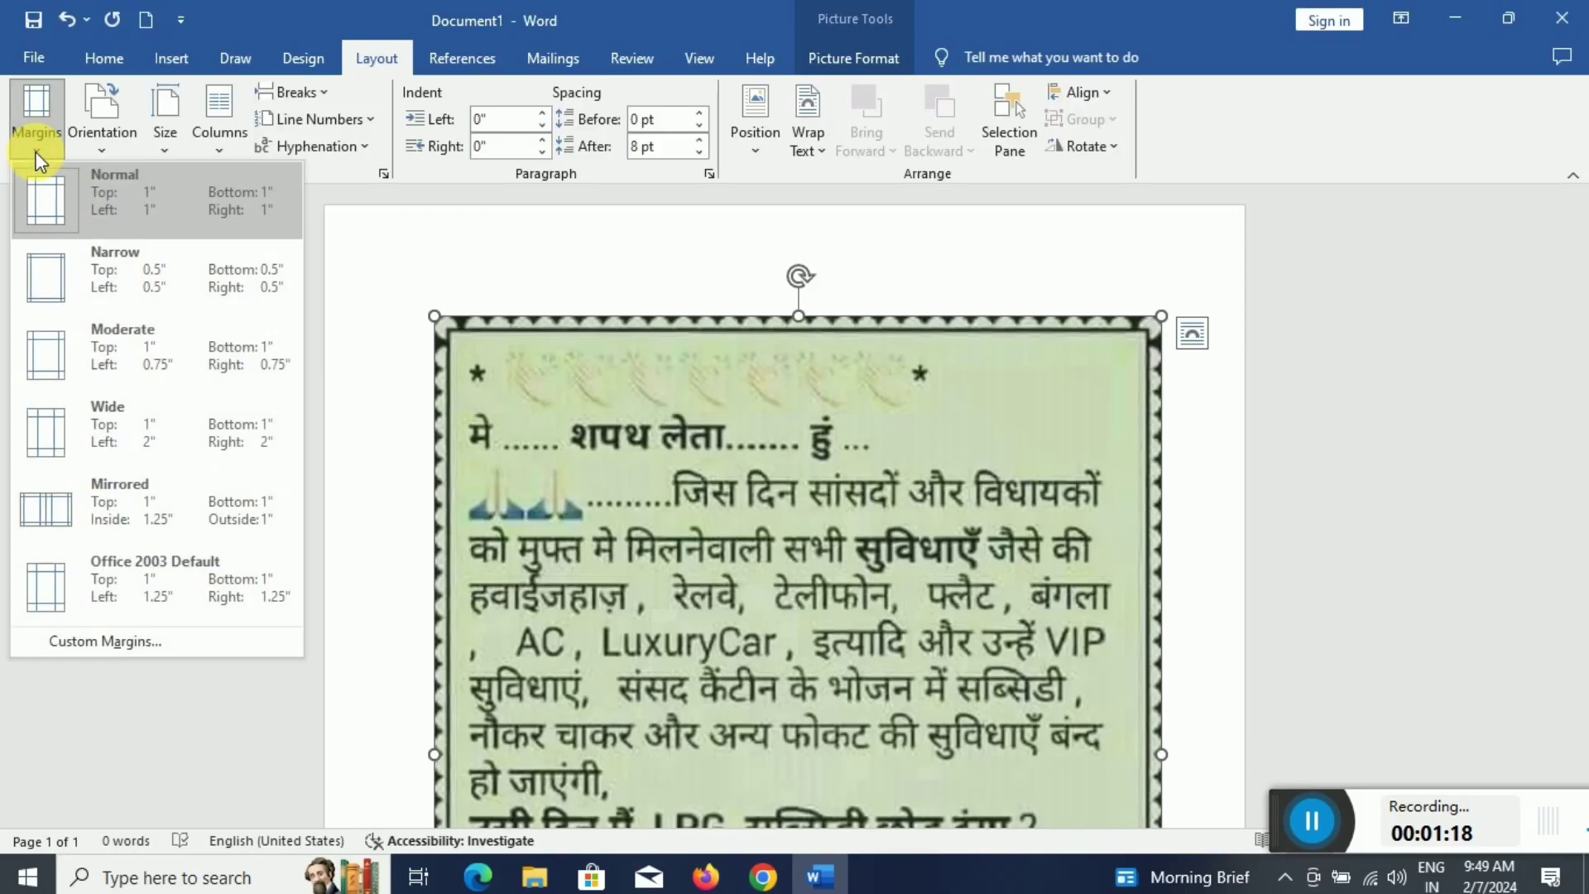
pyautogui.click(116, 286)
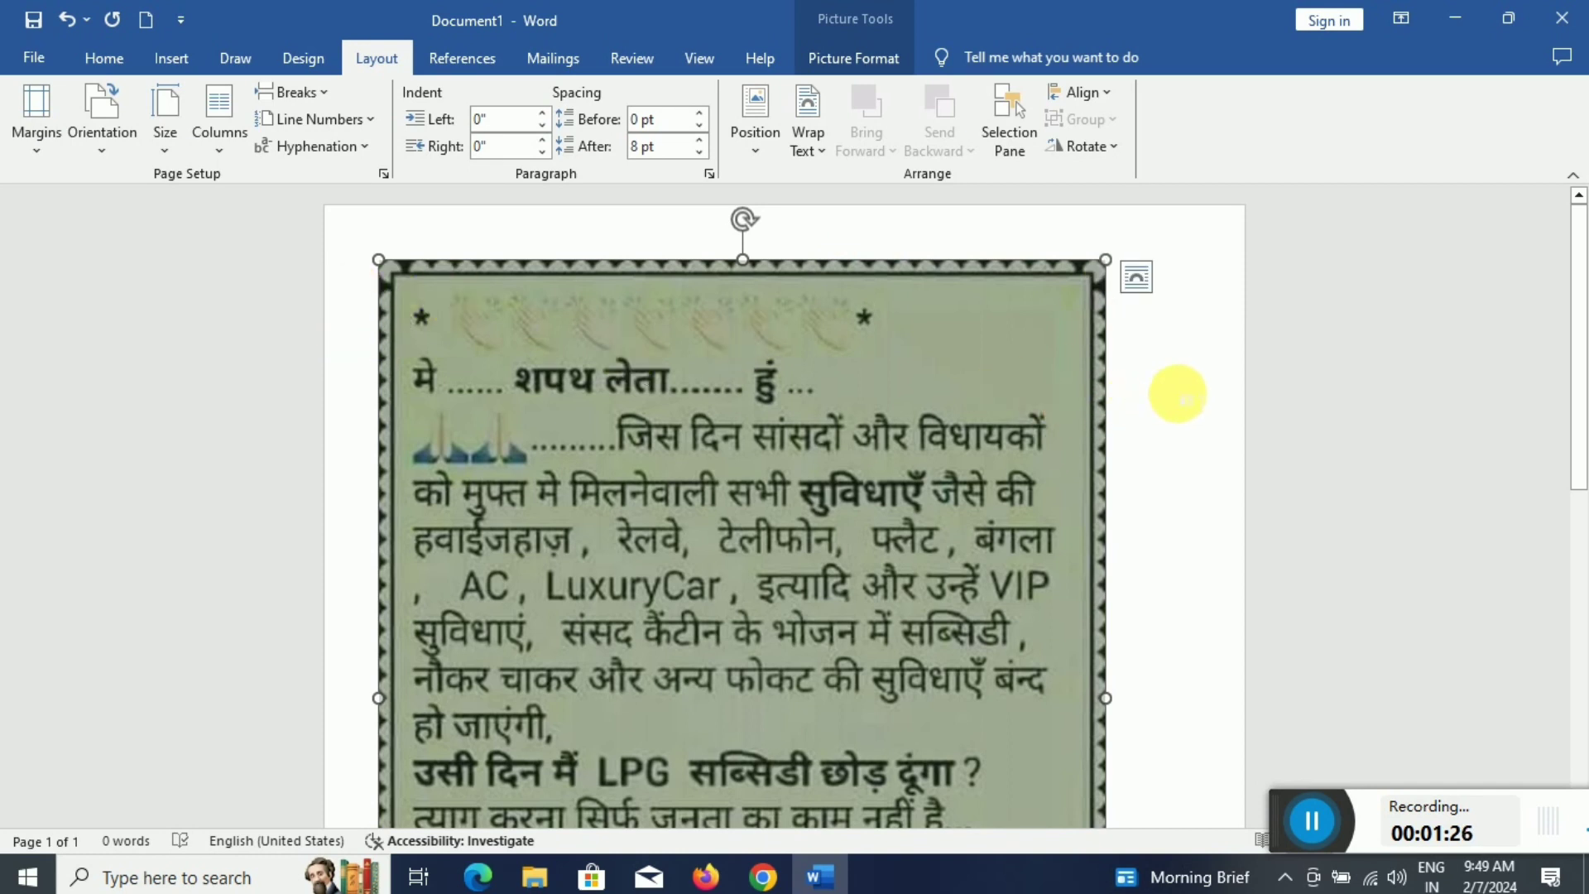
# - Position the ccc picture at Top Center with text wrapping
pyautogui.click(762, 156)
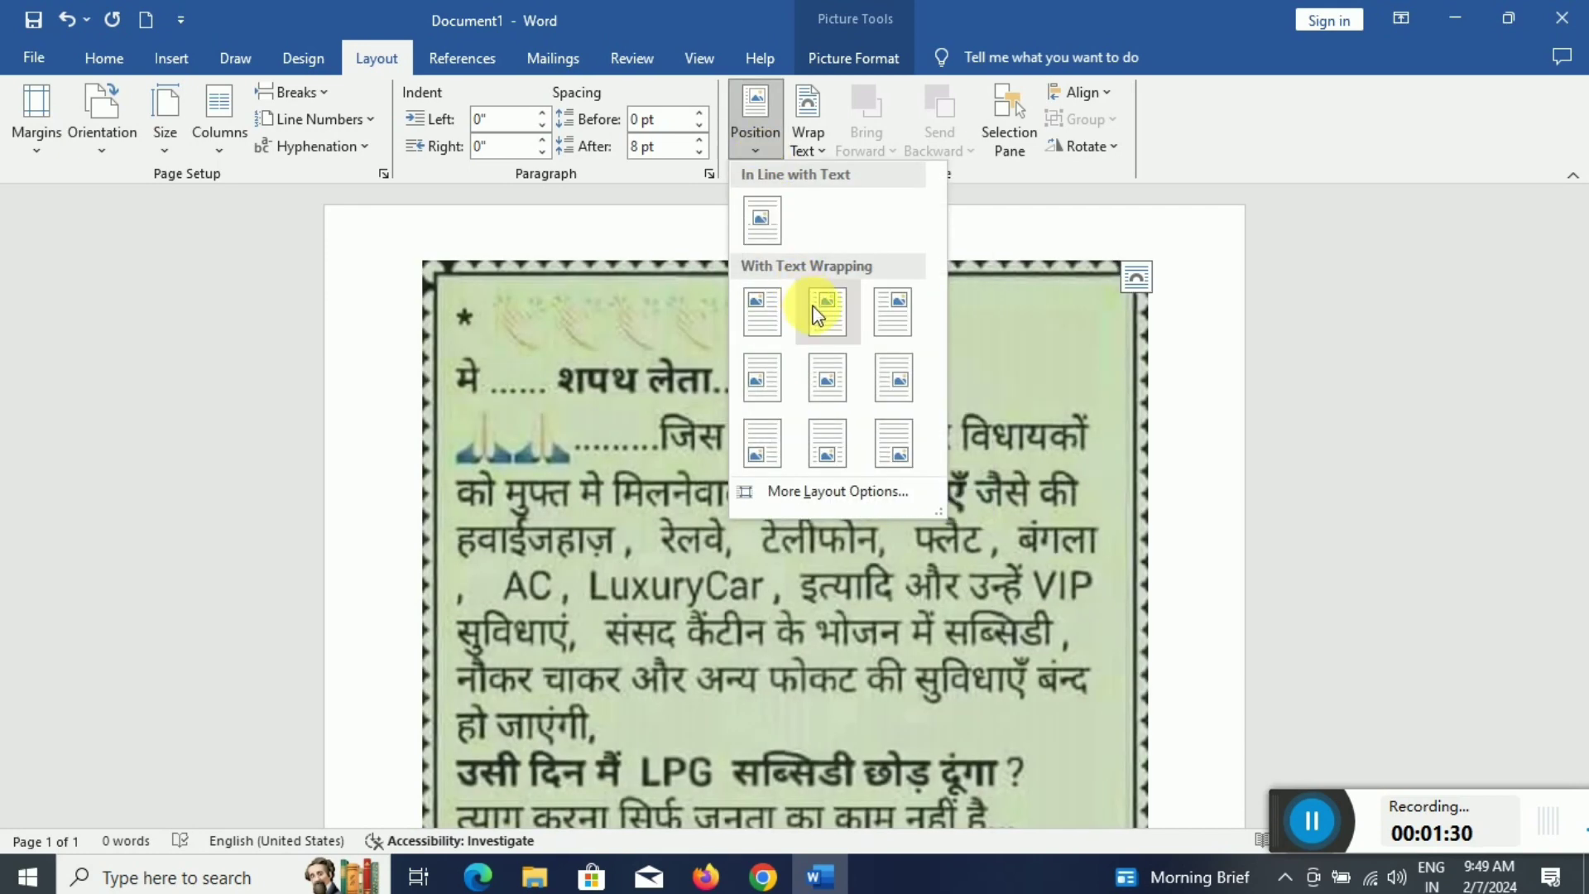
pyautogui.click(826, 313)
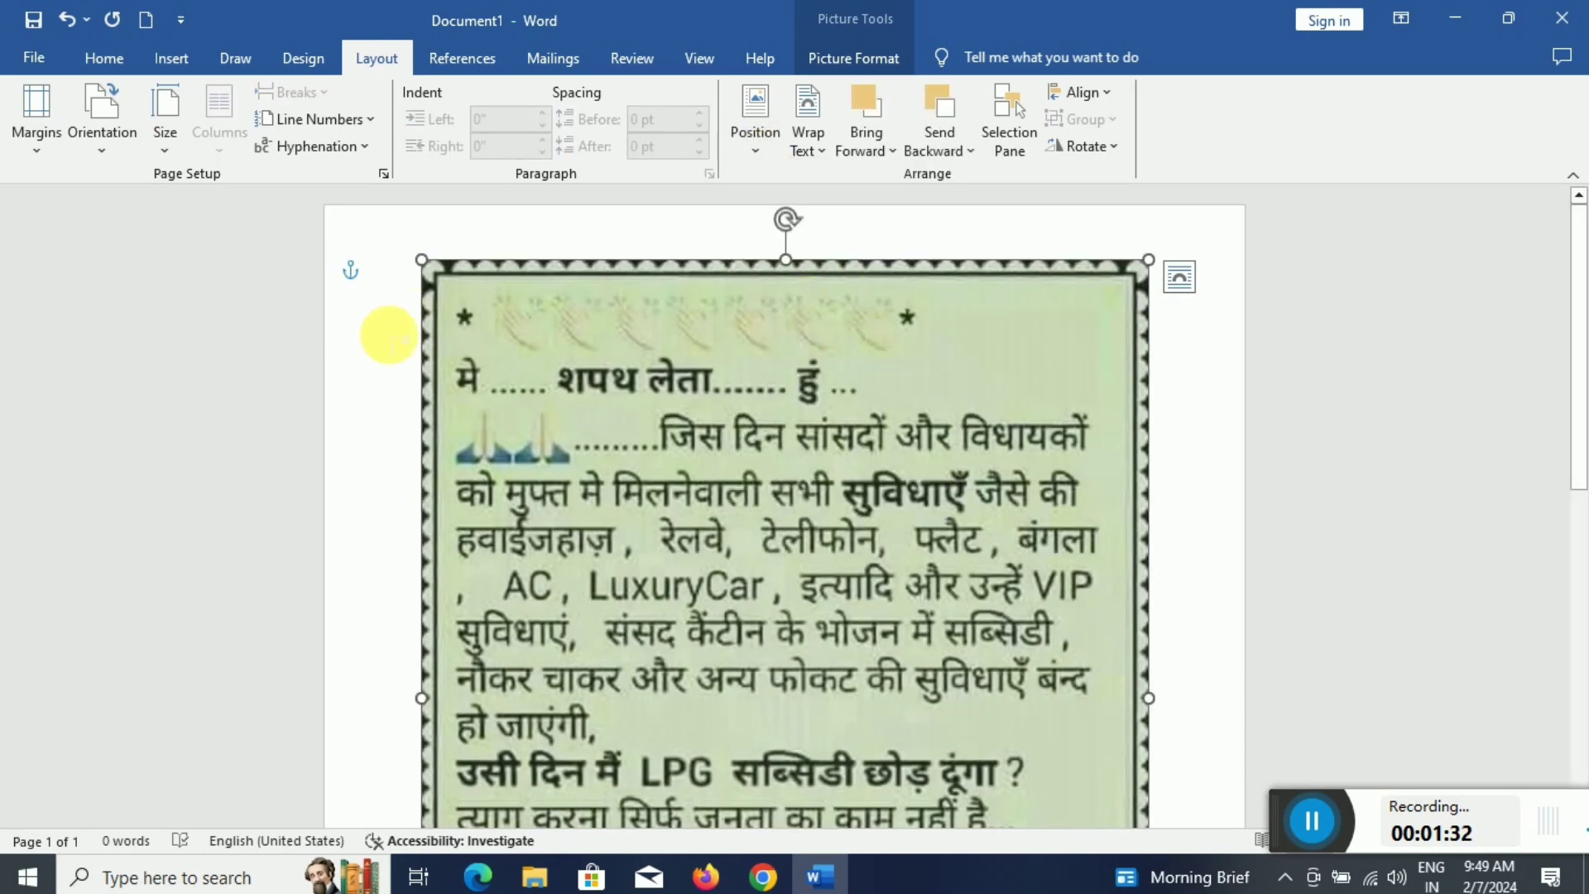
pyautogui.click(1197, 397)
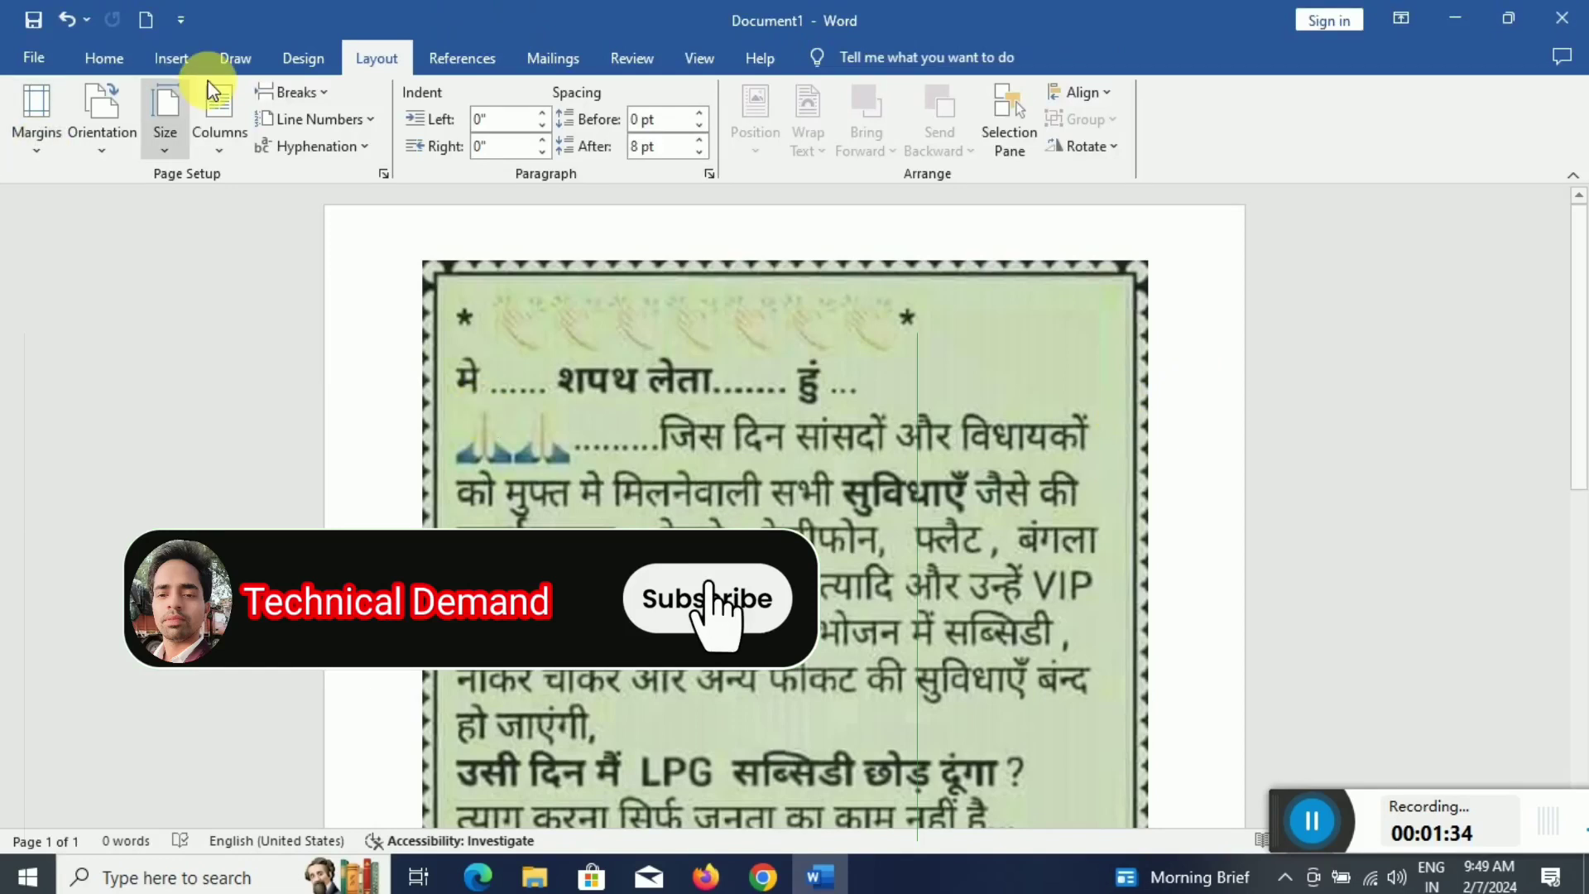
pyautogui.click(538, 321)
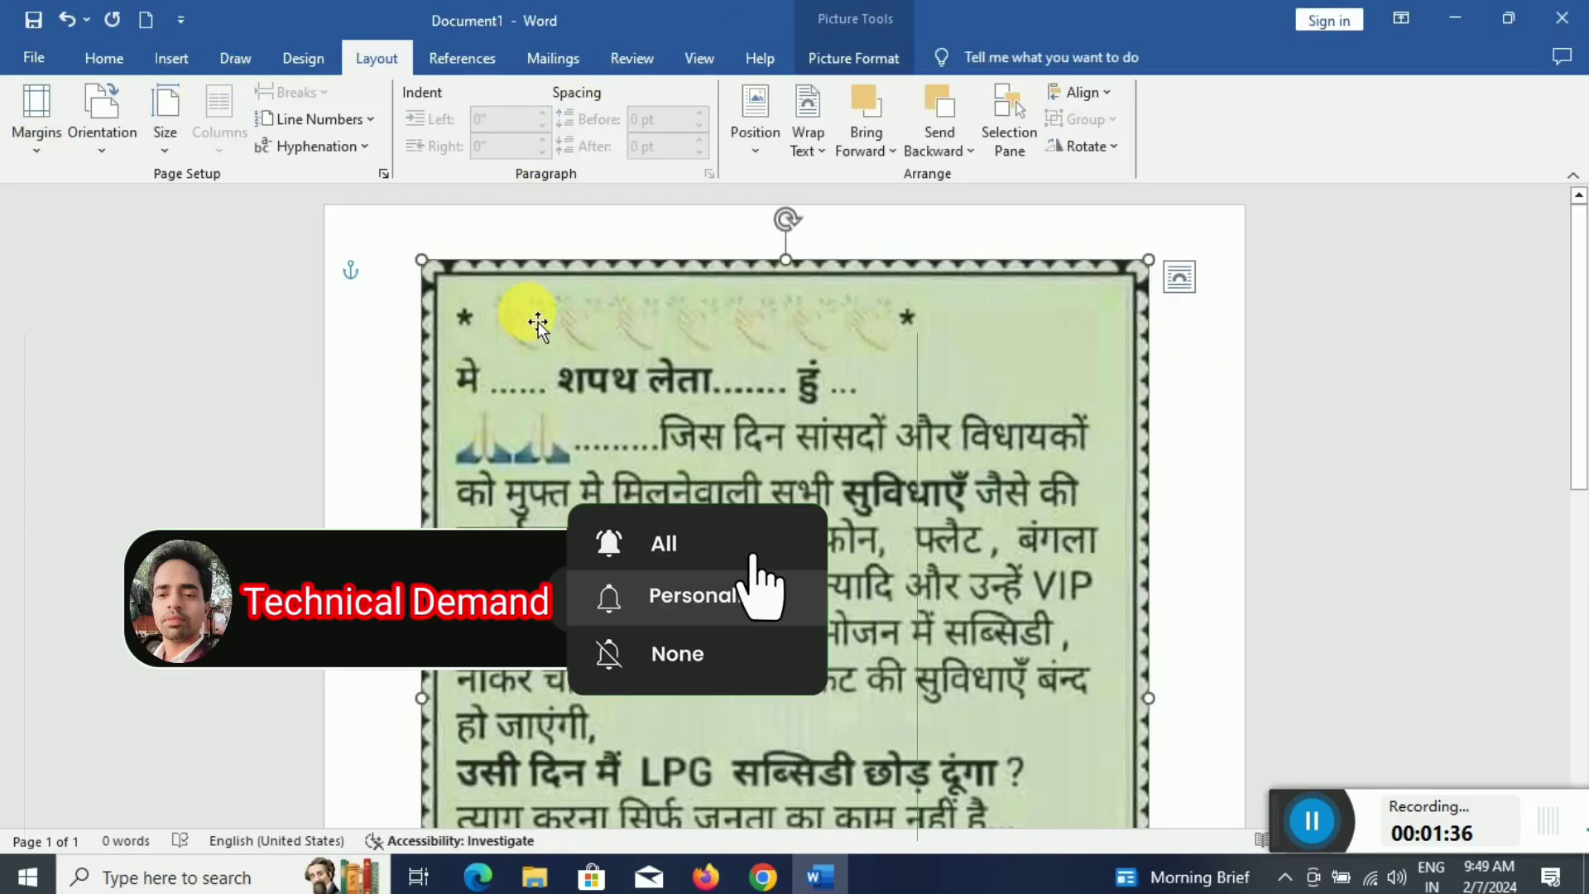
pyautogui.click(853, 57)
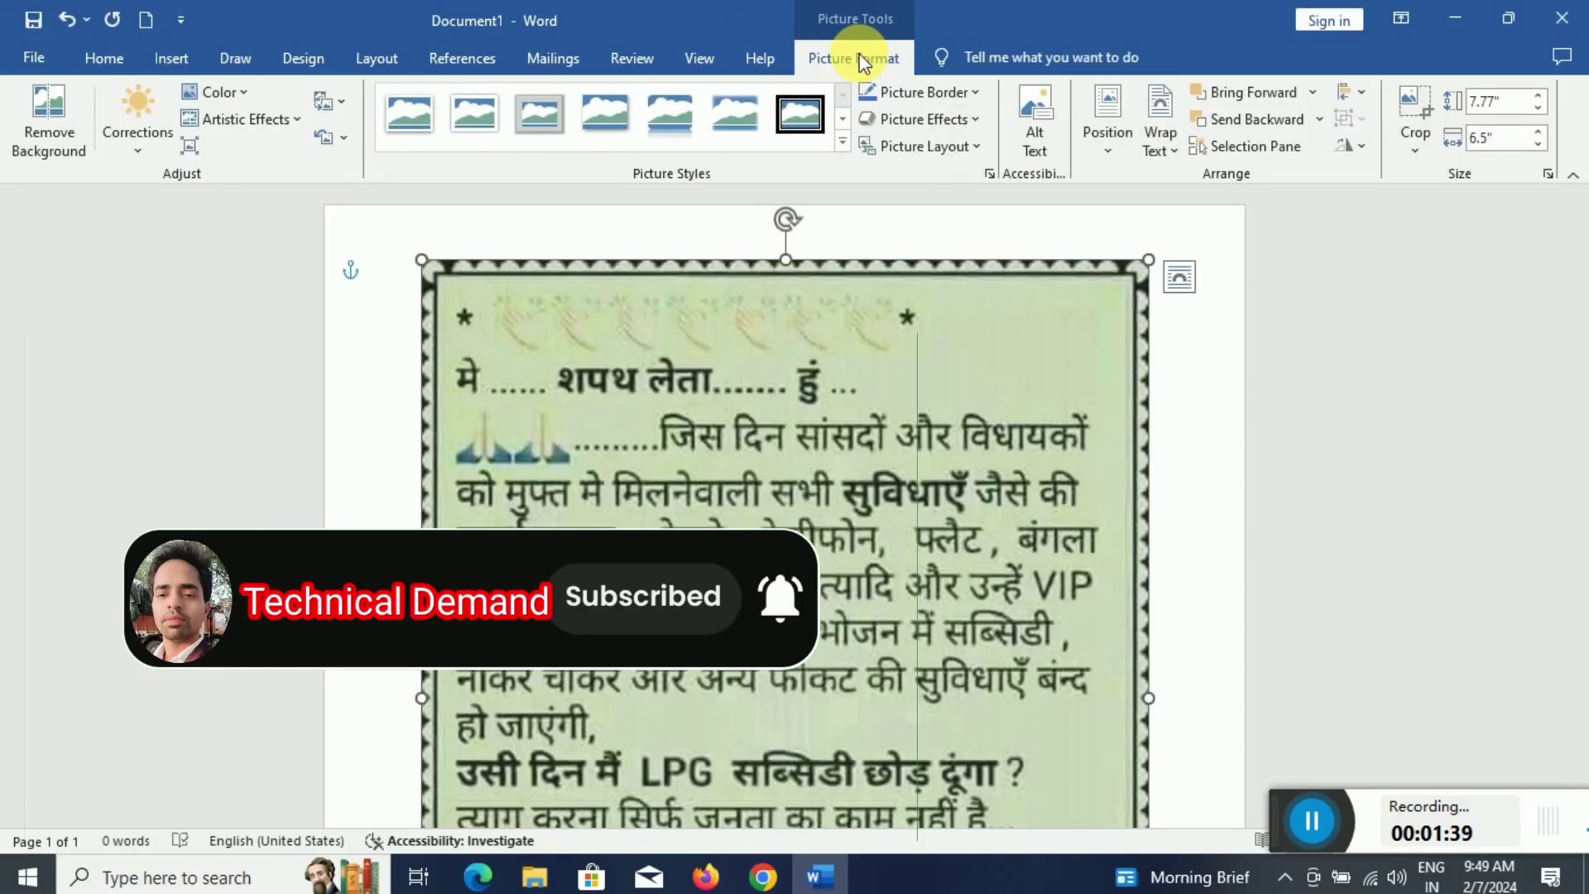
# - Recolor the Hindi text picture to Black and White: 50%
pyautogui.click(247, 105)
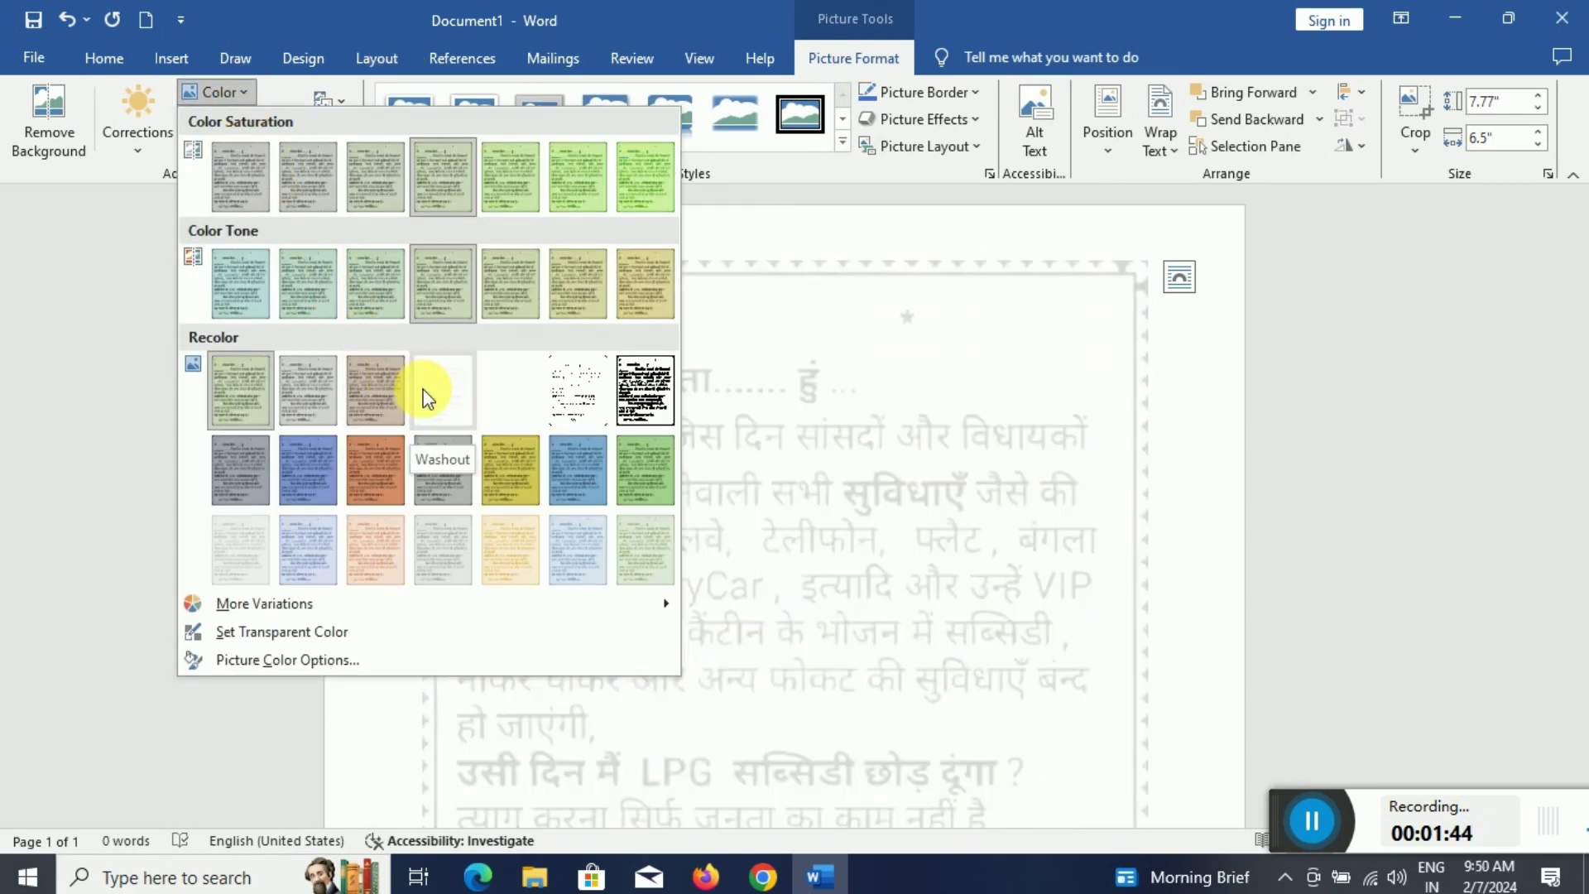
pyautogui.click(568, 389)
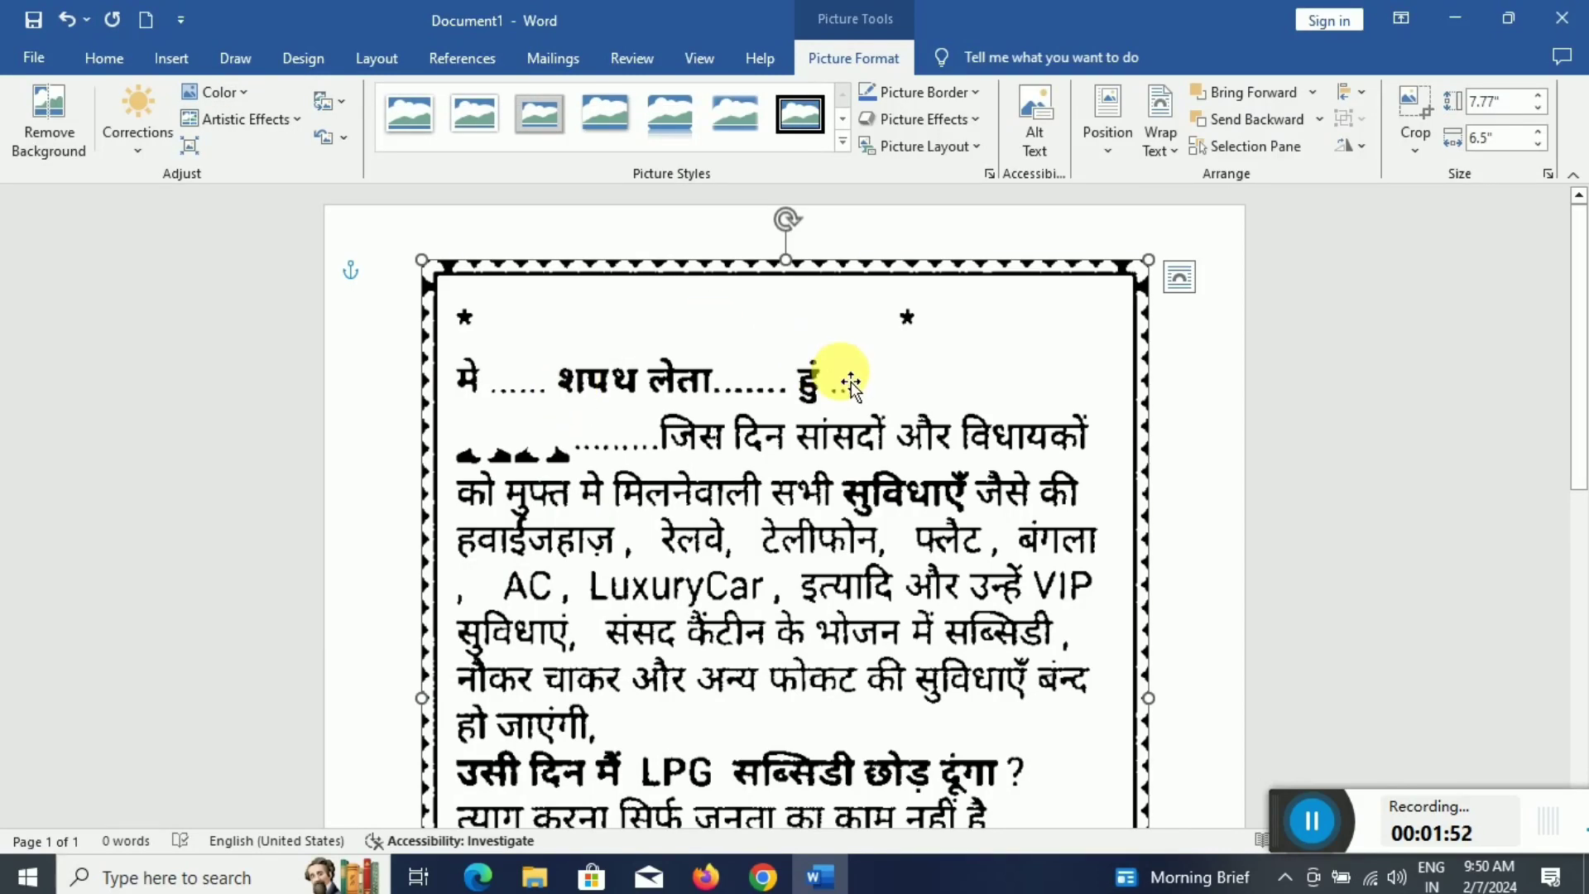
pyautogui.scroll(-1, 885, 382)
pyautogui.scroll(-1, 885, 382)
pyautogui.scroll(-2, 885, 382)
pyautogui.scroll(1, 886, 382)
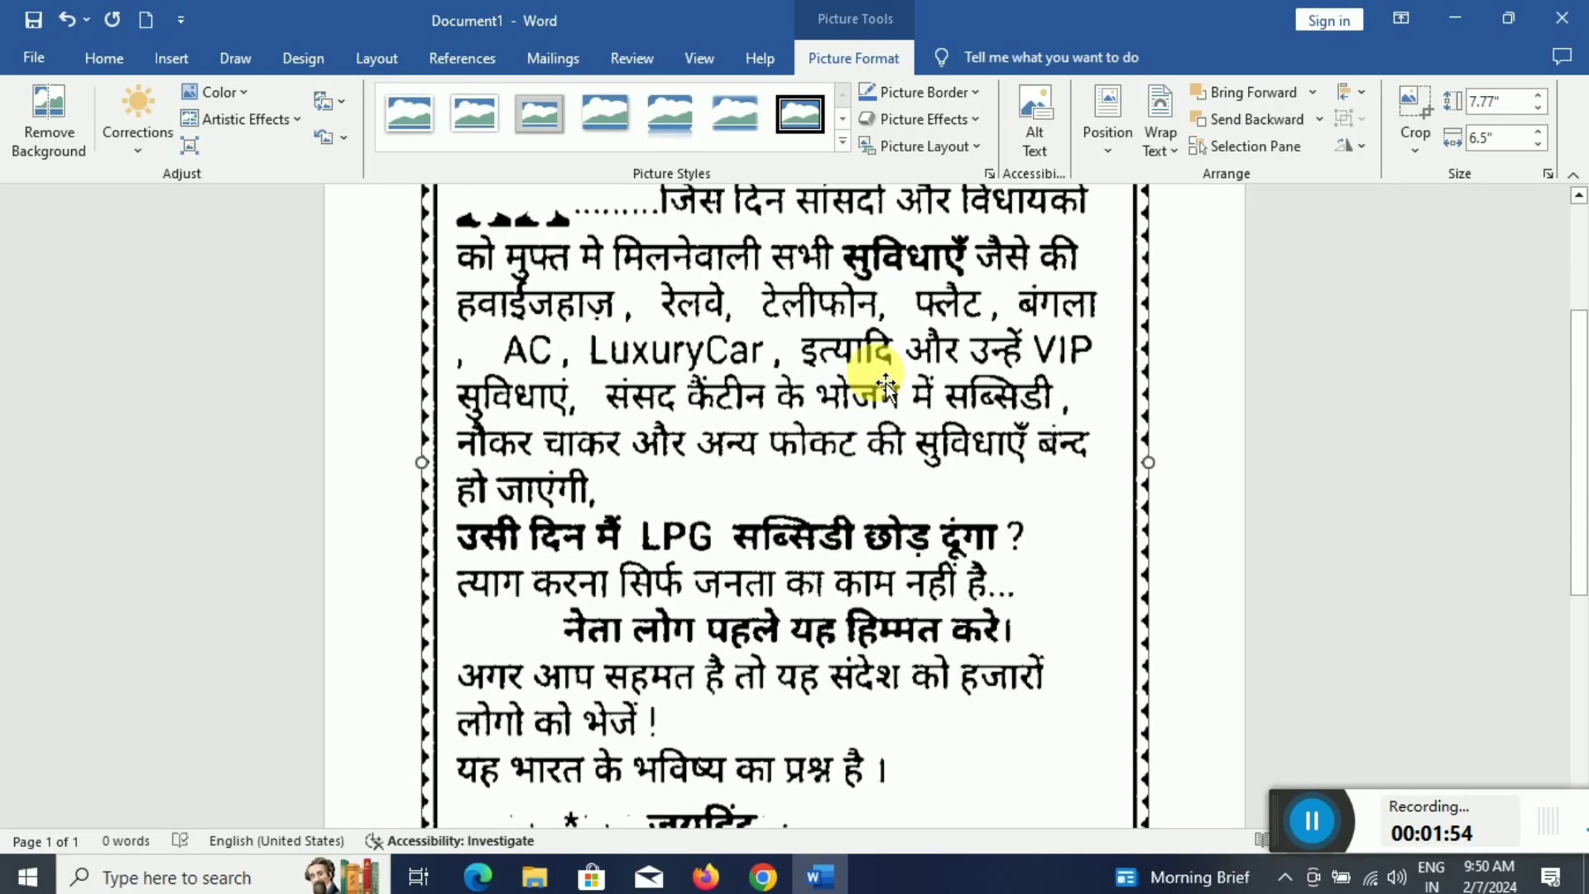
pyautogui.scroll(1, 886, 383)
pyautogui.scroll(1, 885, 384)
pyautogui.scroll(-1, 886, 382)
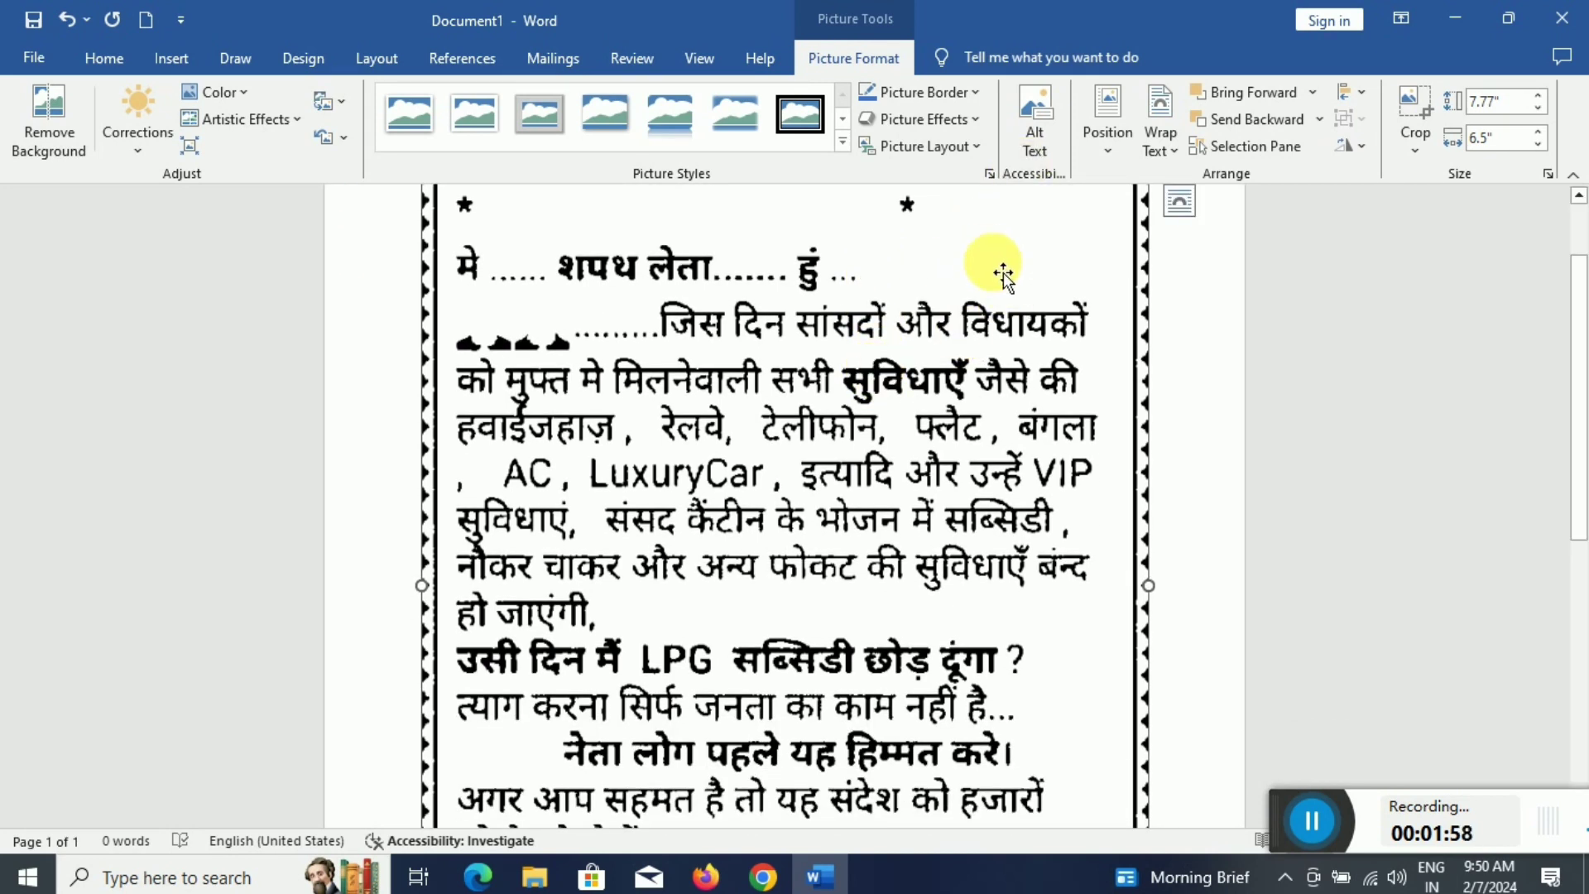
pyautogui.scroll(2, 1001, 267)
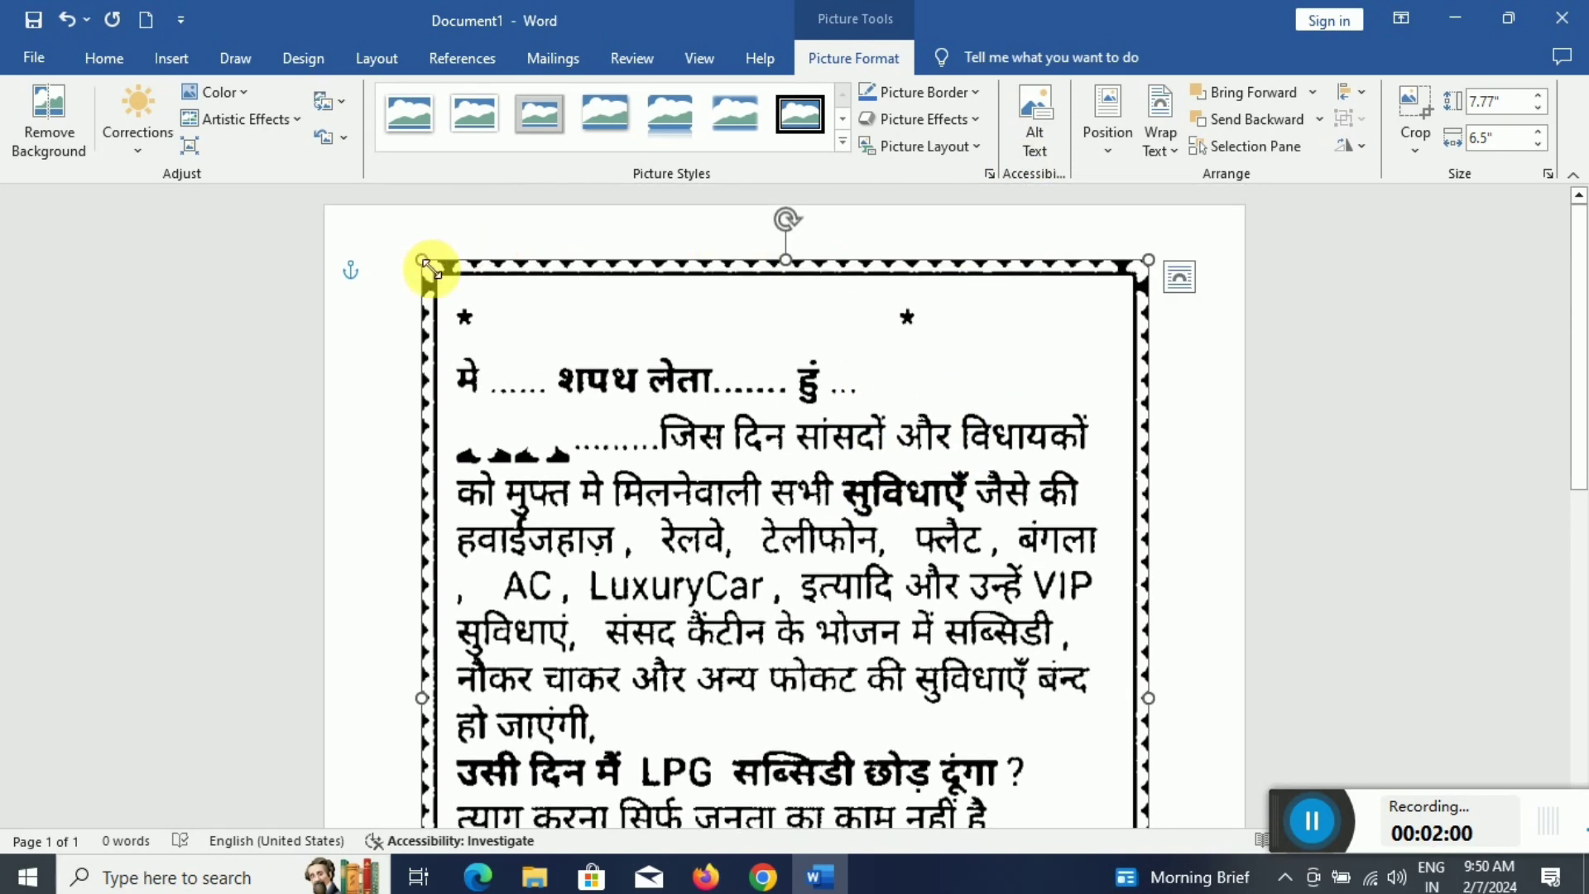
# - Scale the picture down from its top-left corner to 5.74" by 4.8"
pyautogui.moveTo(427, 267); pyautogui.dragTo(506, 359)
pyautogui.scroll(-3, 843, 561)
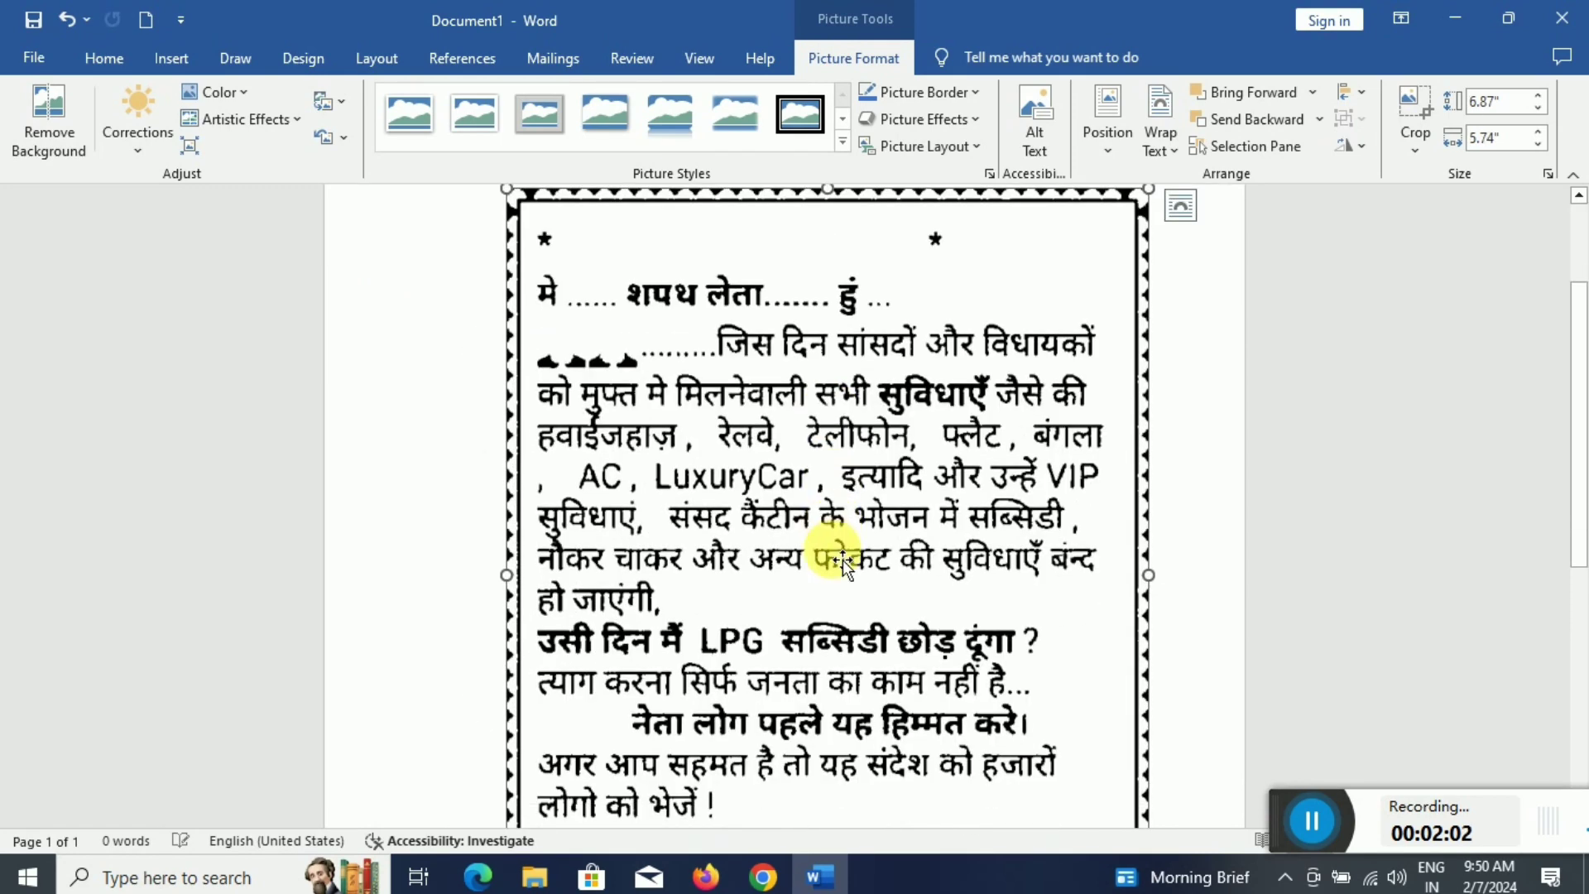
pyautogui.scroll(3, 764, 366)
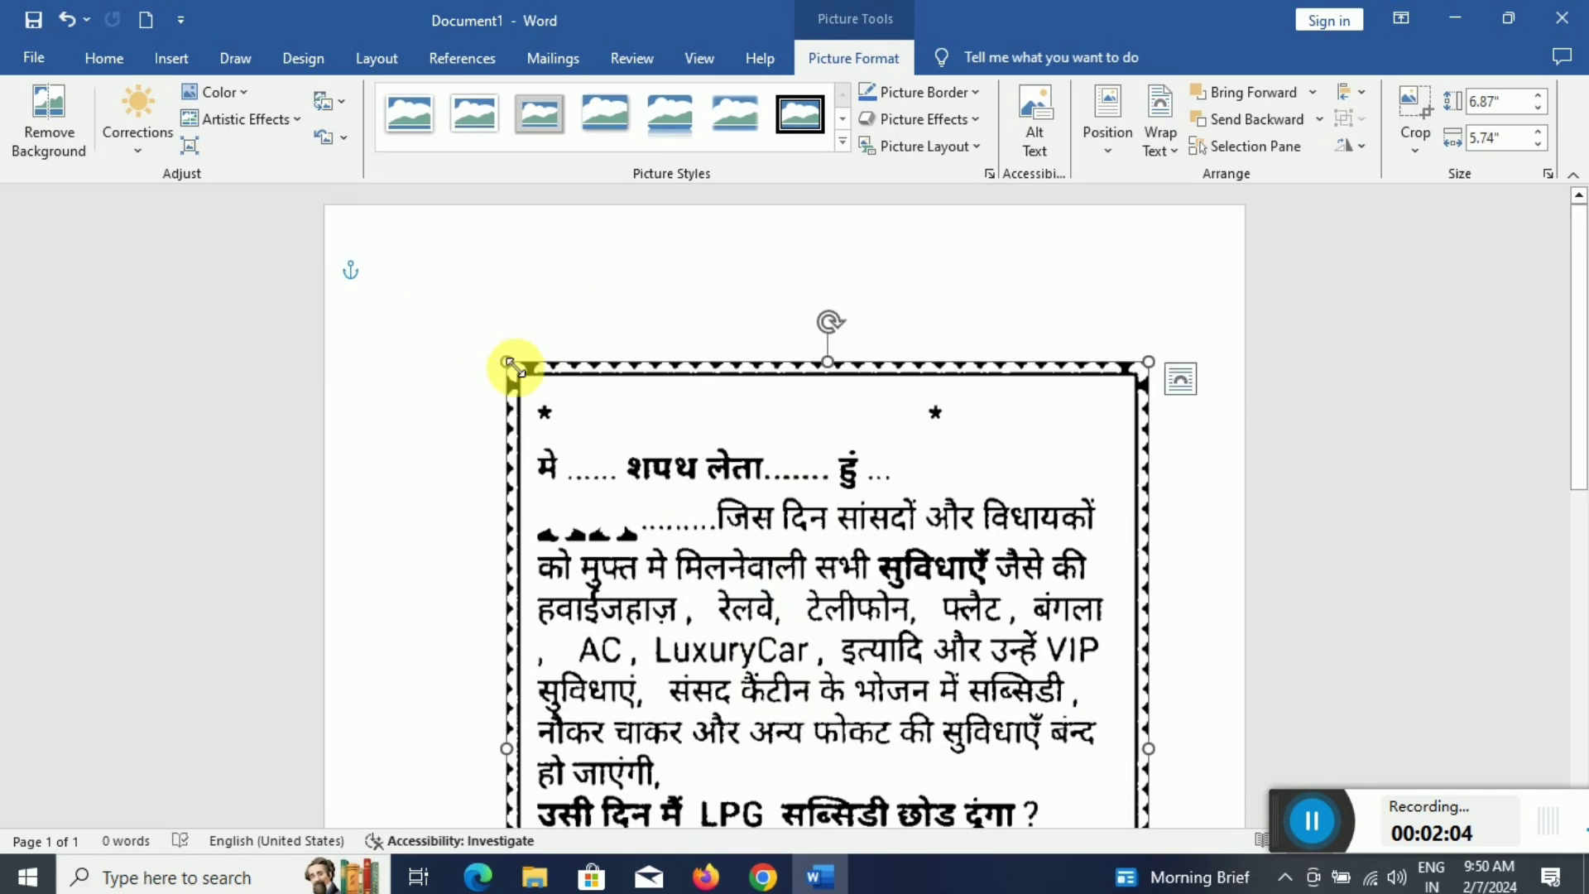
pyautogui.moveTo(508, 361); pyautogui.dragTo(611, 486)
pyautogui.scroll(-5, 851, 596)
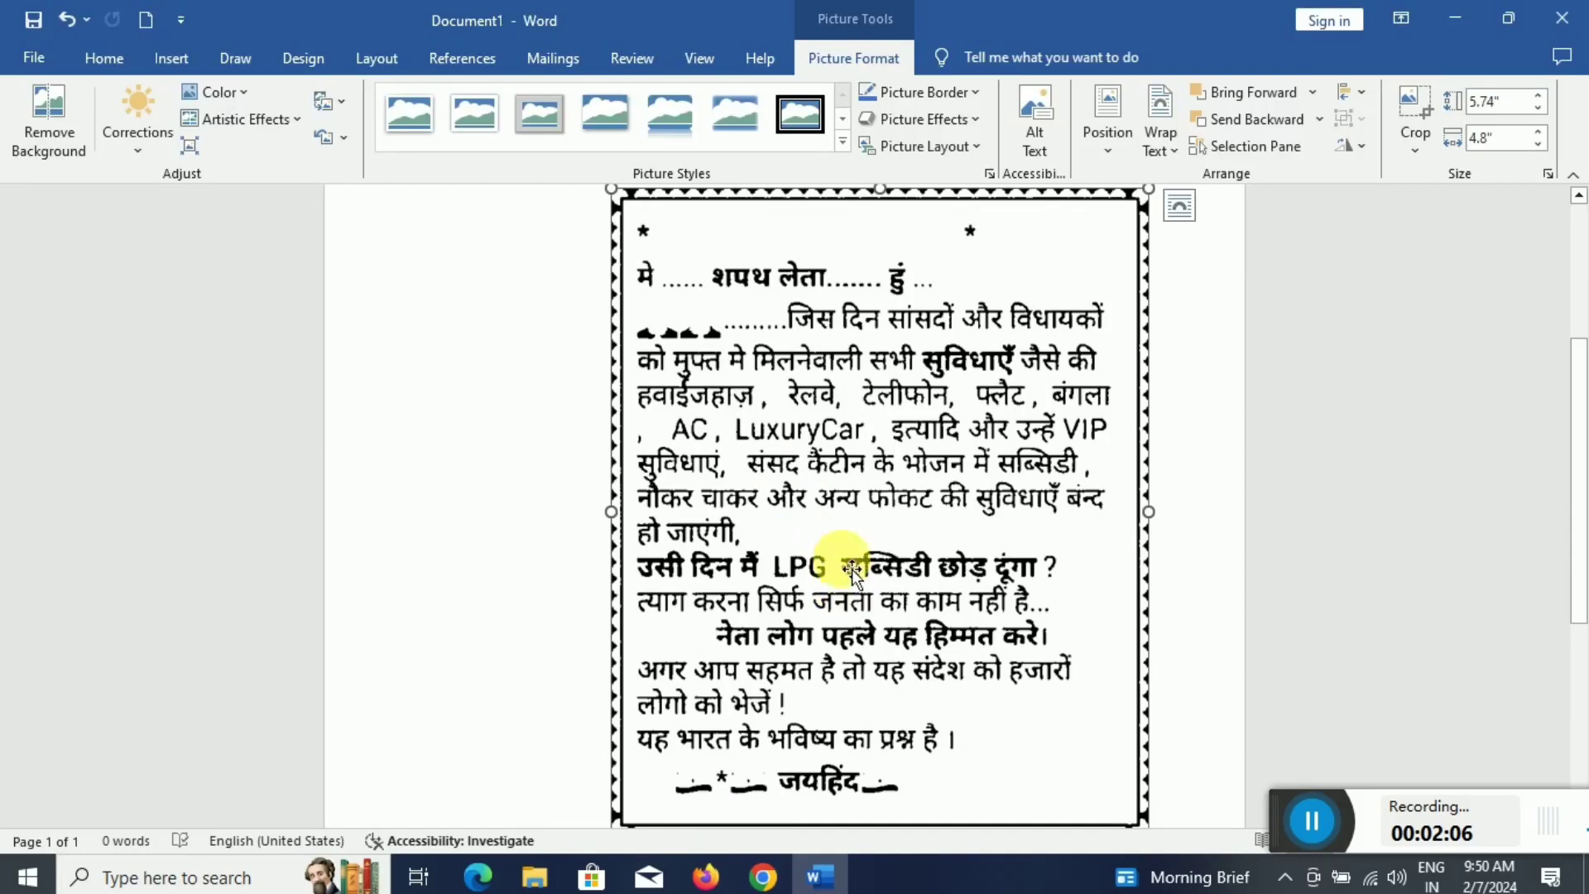
pyautogui.scroll(1, 871, 516)
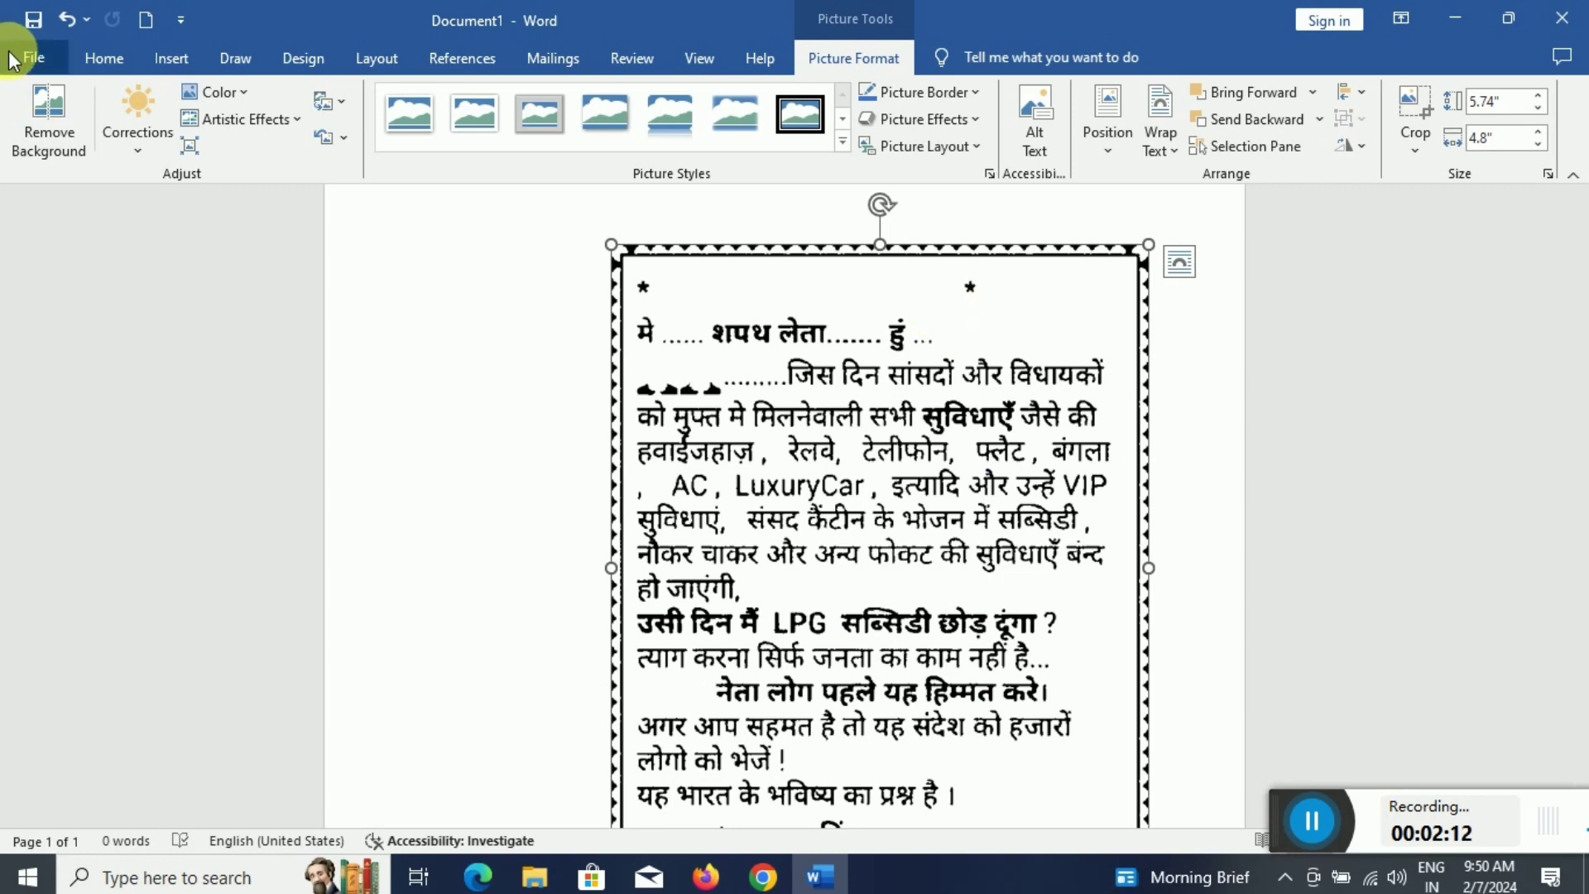
# - Enlarge the picture back to 7.75" by 6.48" so it spans the page width
pyautogui.click(31, 58)
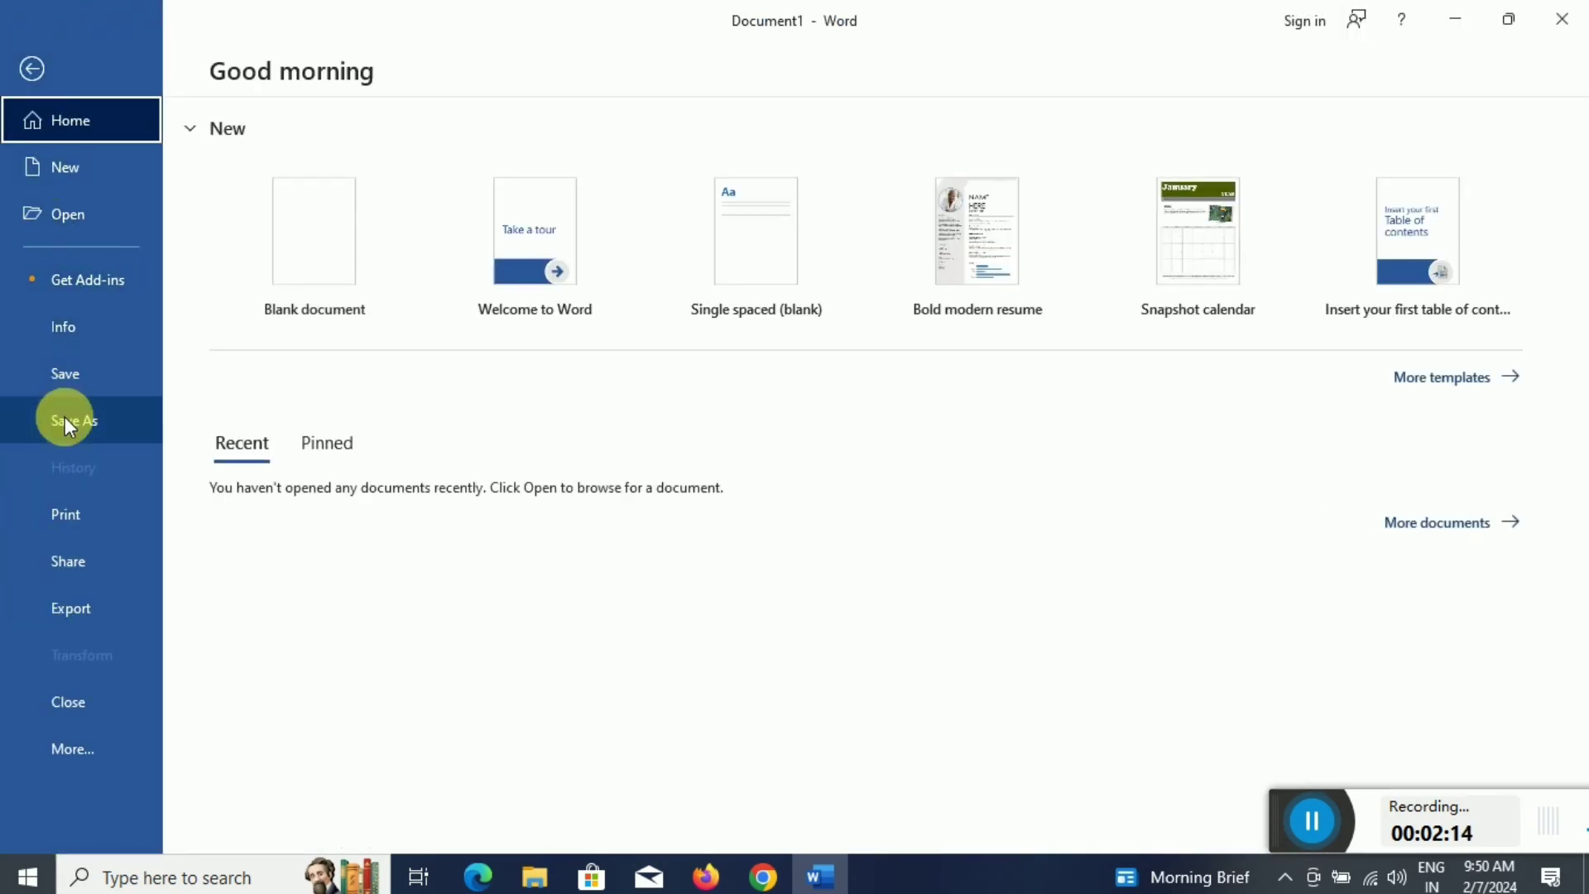
pyautogui.click(32, 70)
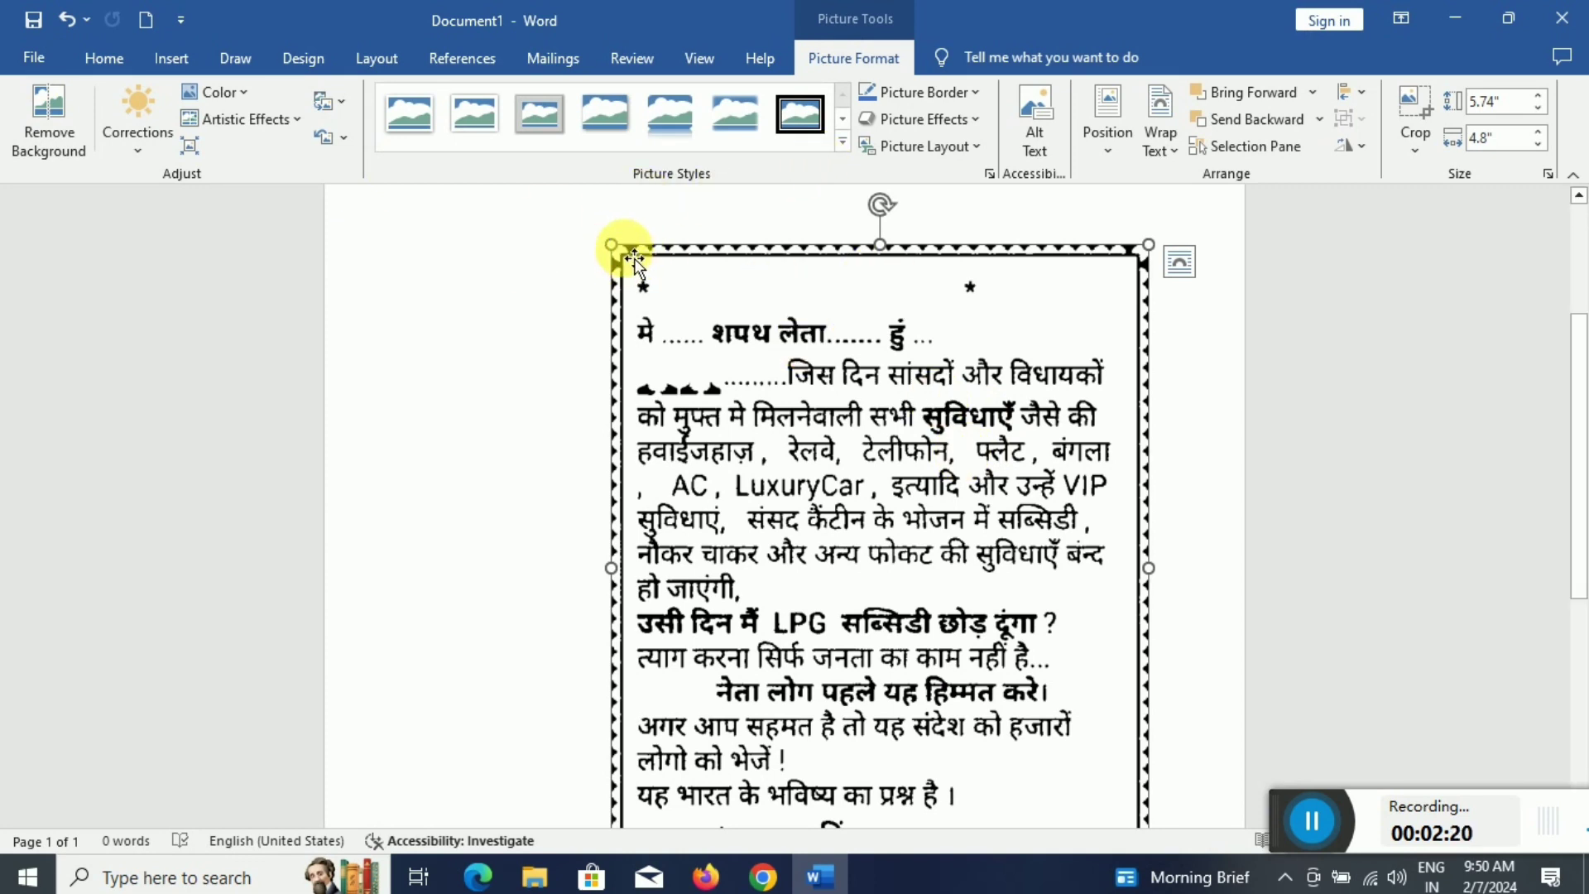
pyautogui.moveTo(611, 245); pyautogui.dragTo(464, 244)
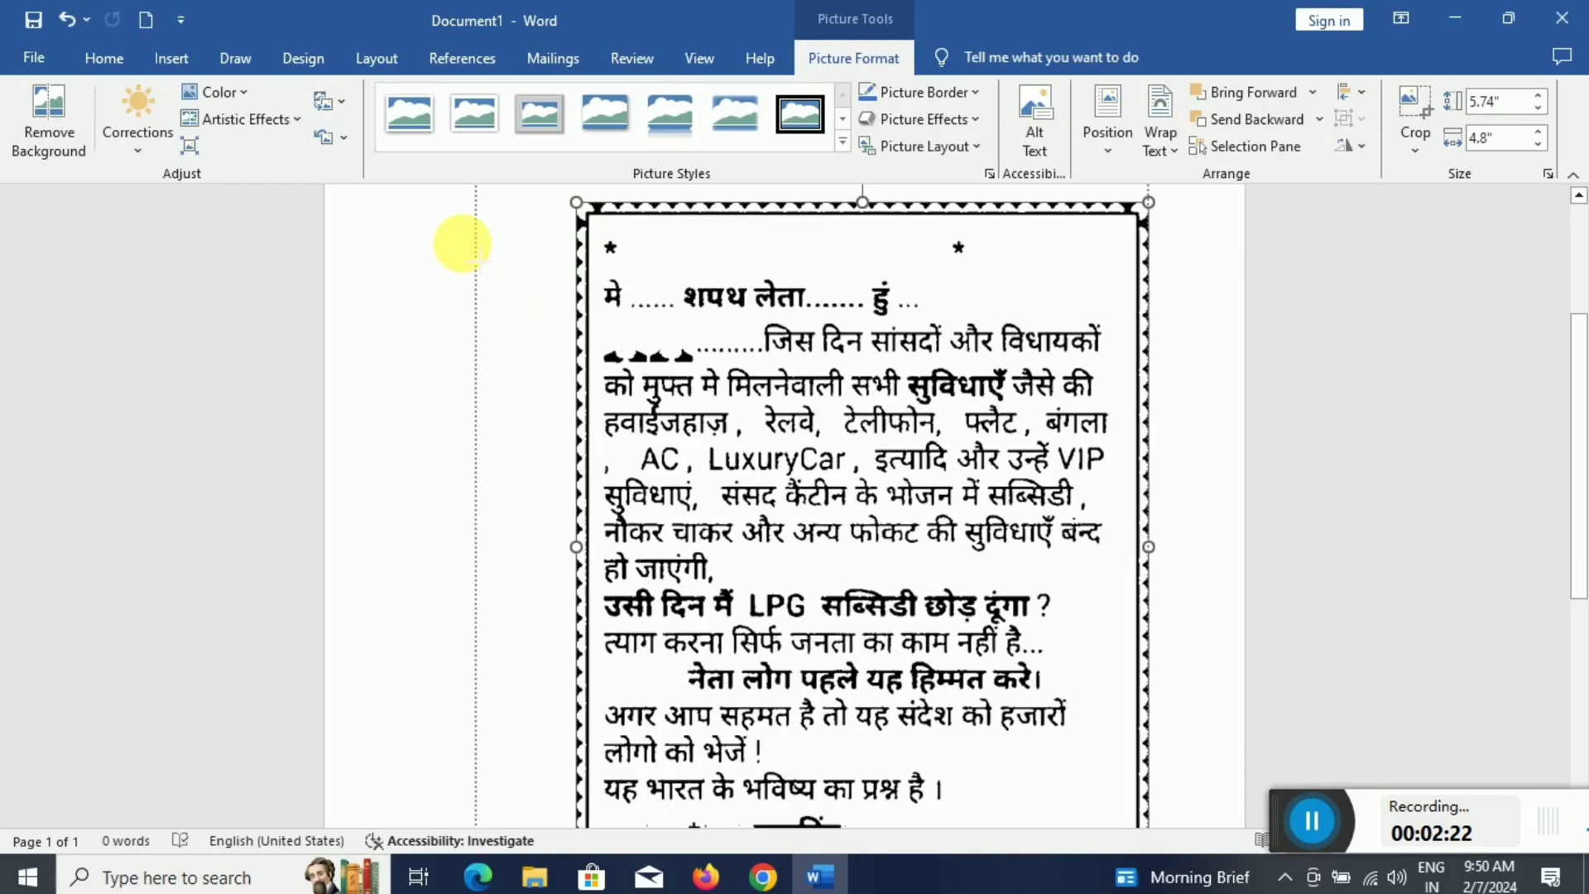
pyautogui.moveTo(600, 223); pyautogui.dragTo(589, 211)
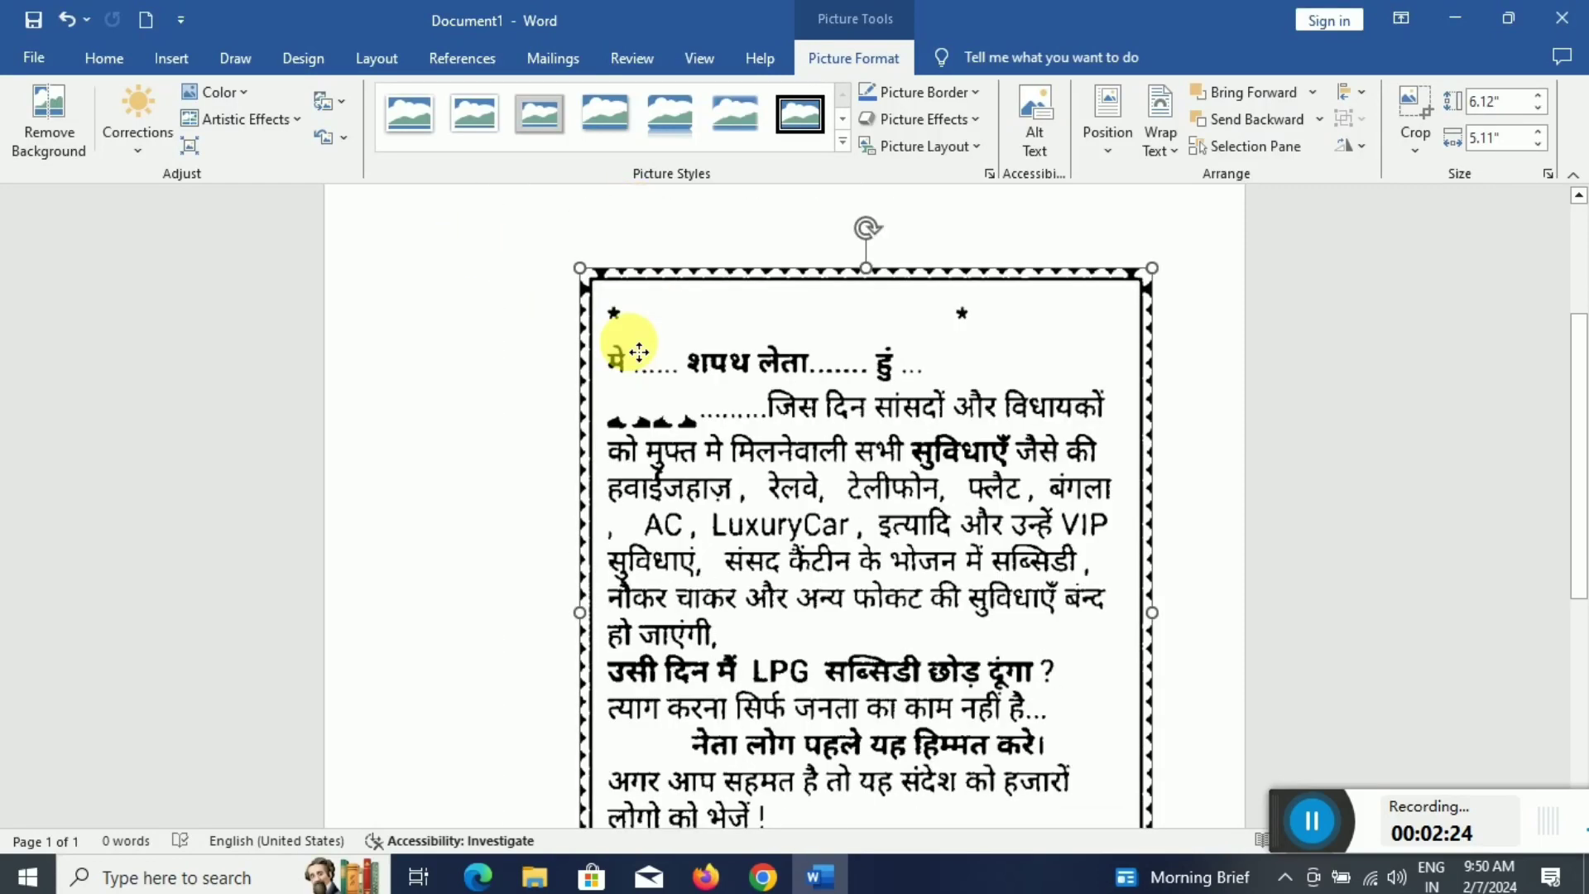
pyautogui.scroll(3, 623, 401)
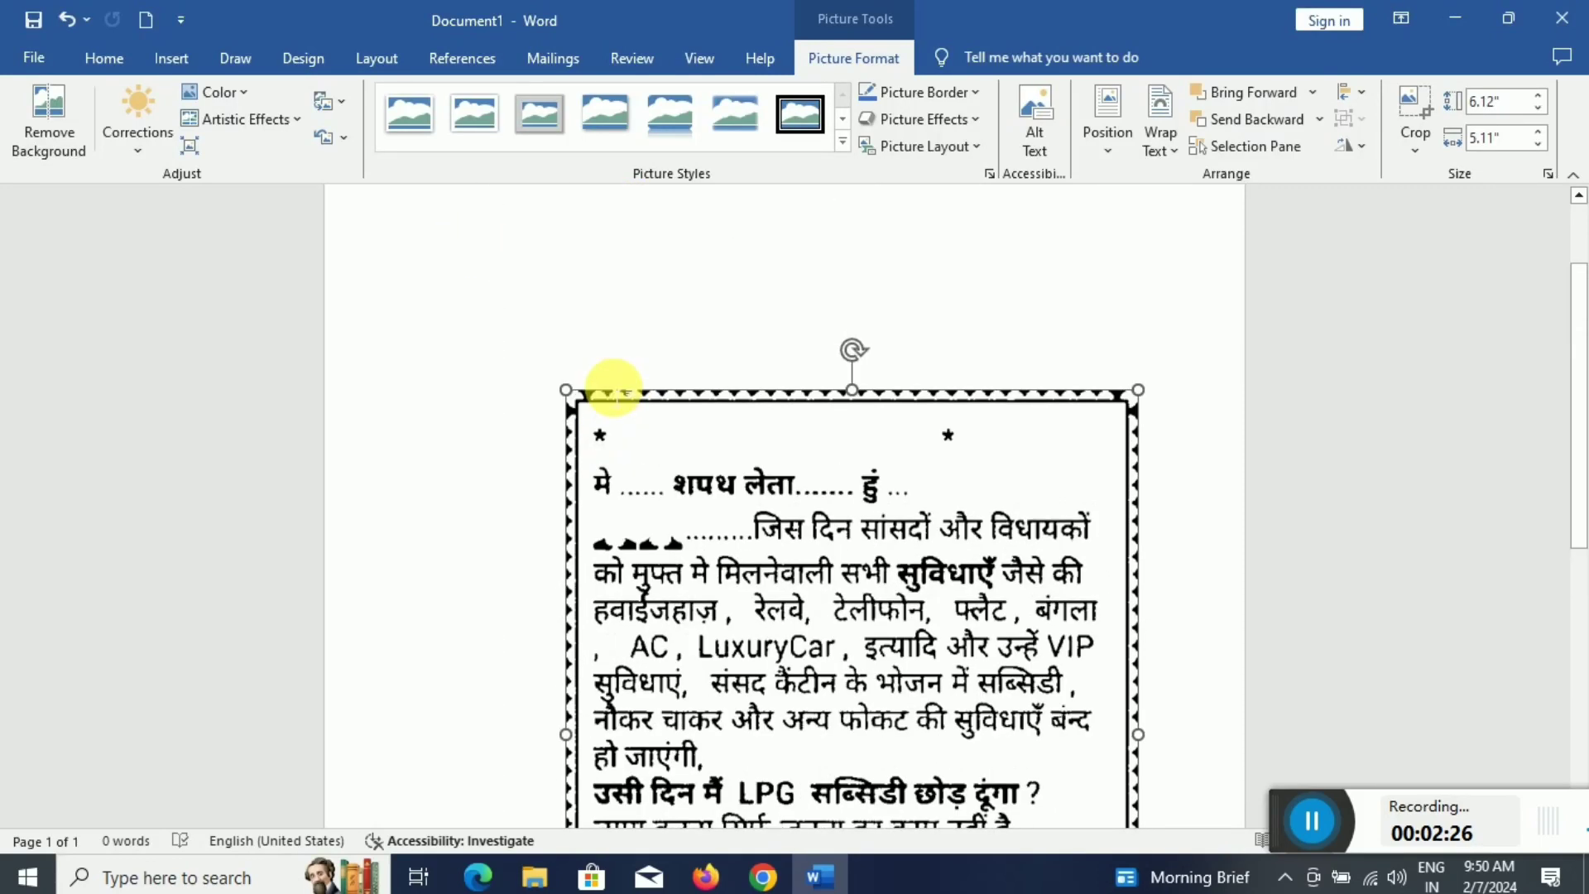
pyautogui.scroll(1, 614, 390)
pyautogui.moveTo(571, 473); pyautogui.dragTo(438, 249)
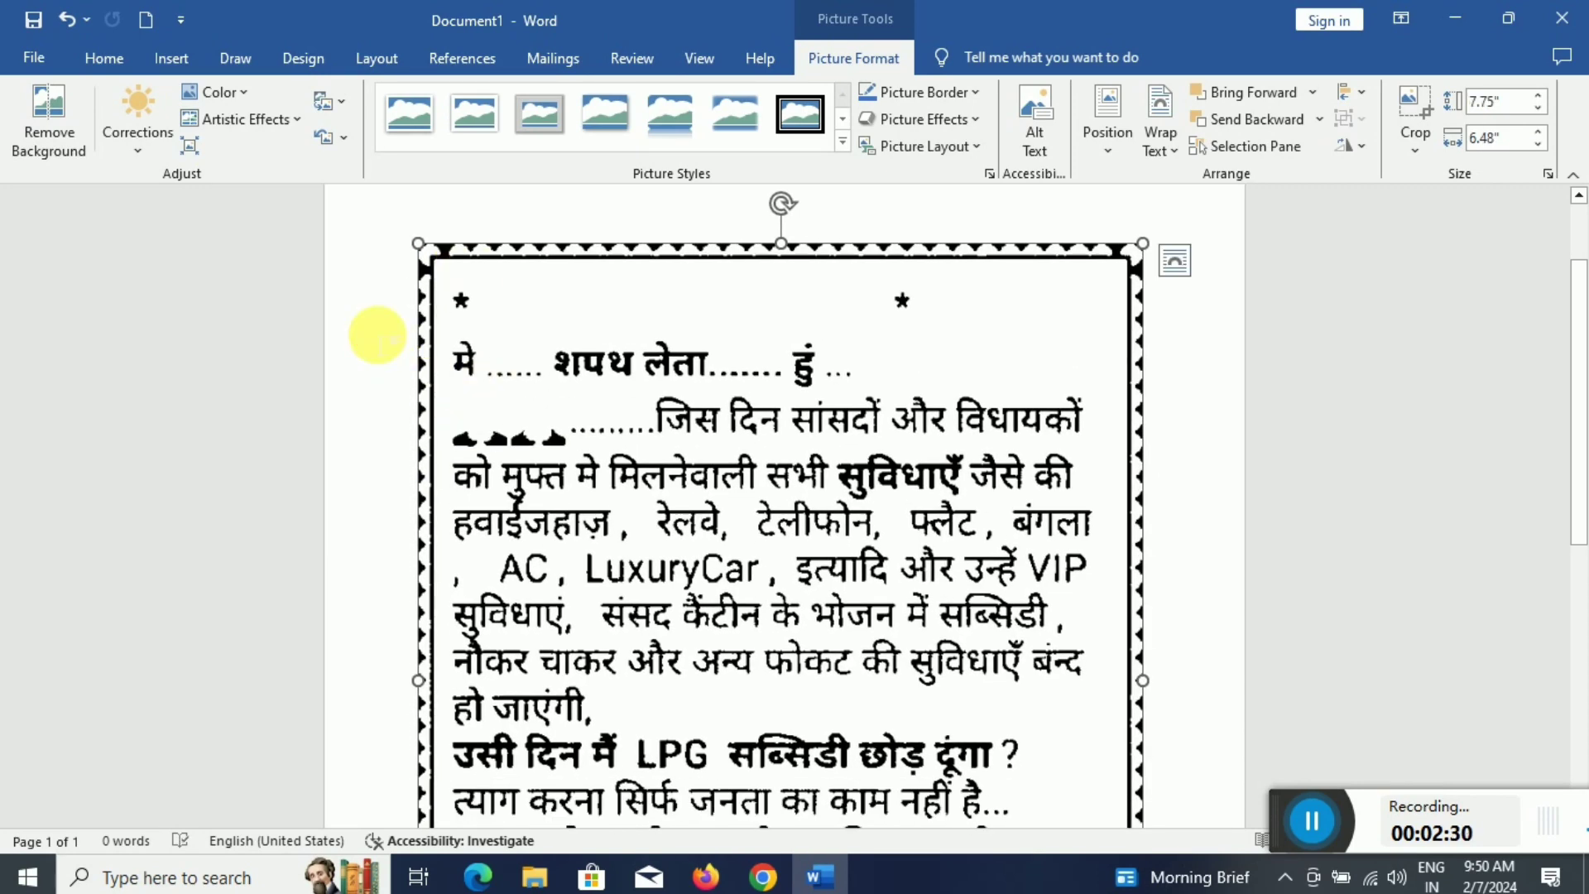
pyautogui.click(380, 337)
pyautogui.scroll(-1, 745, 365)
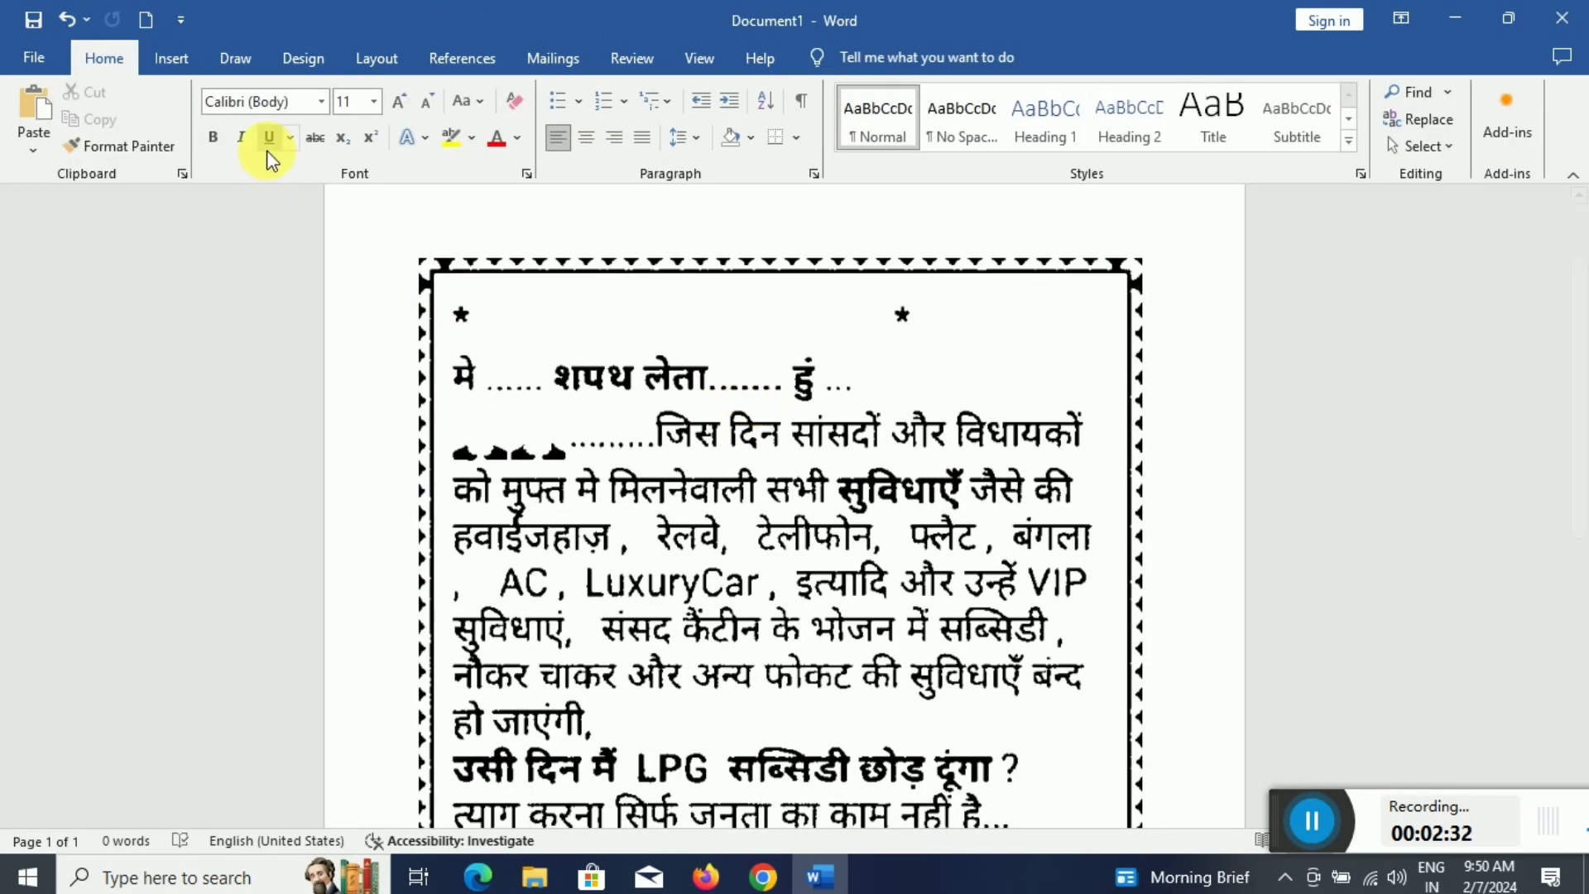
# - Reselect the picture and open its Picture Format Color options
pyautogui.click(695, 363)
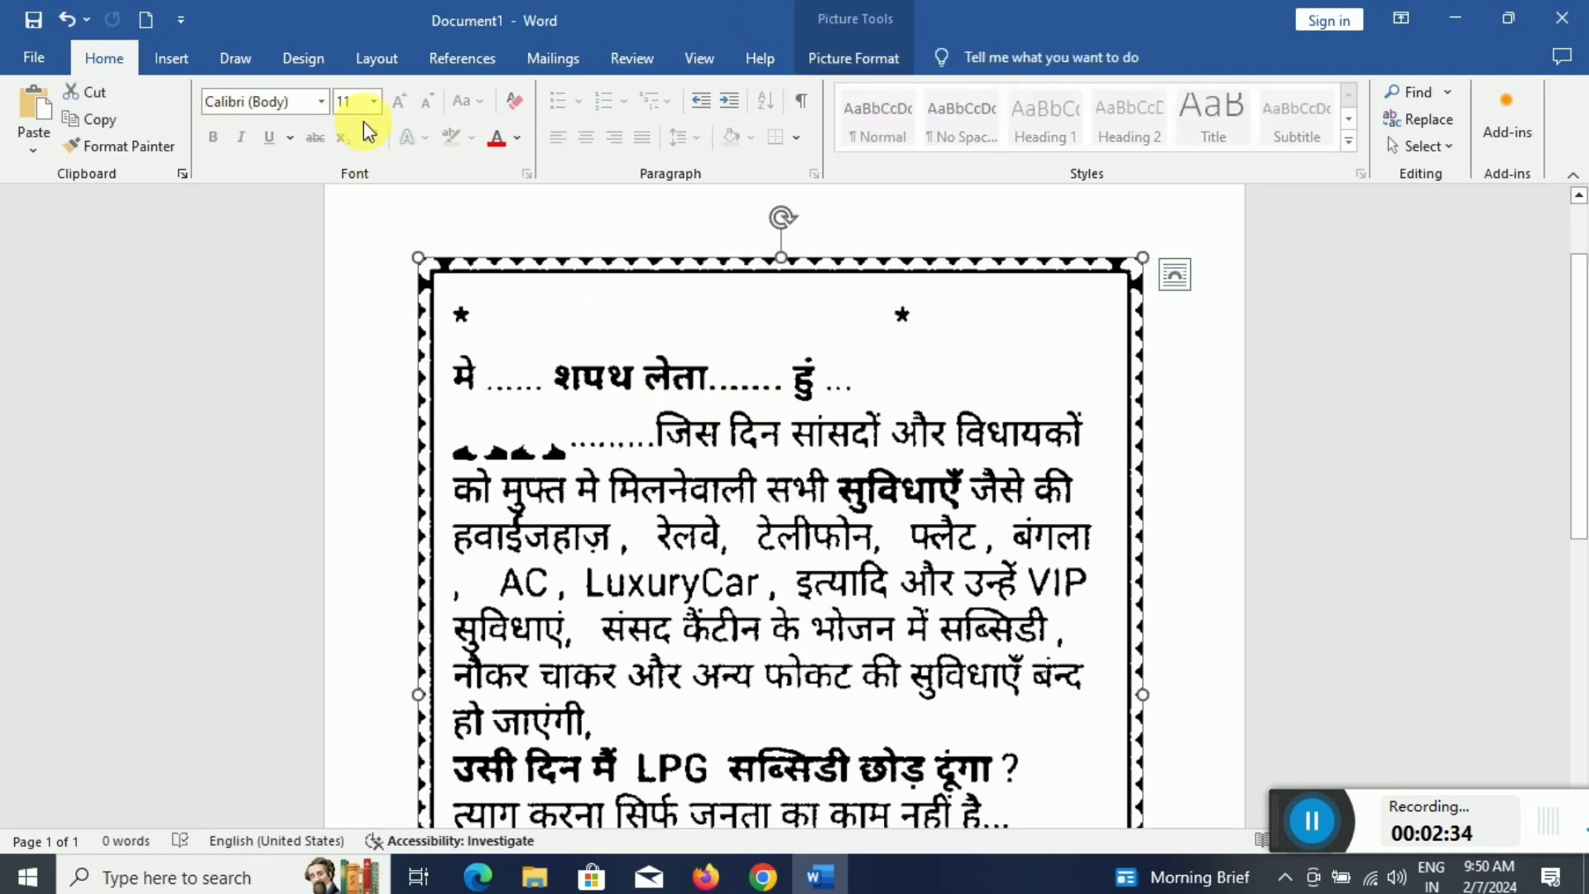
pyautogui.click(853, 59)
pyautogui.click(239, 94)
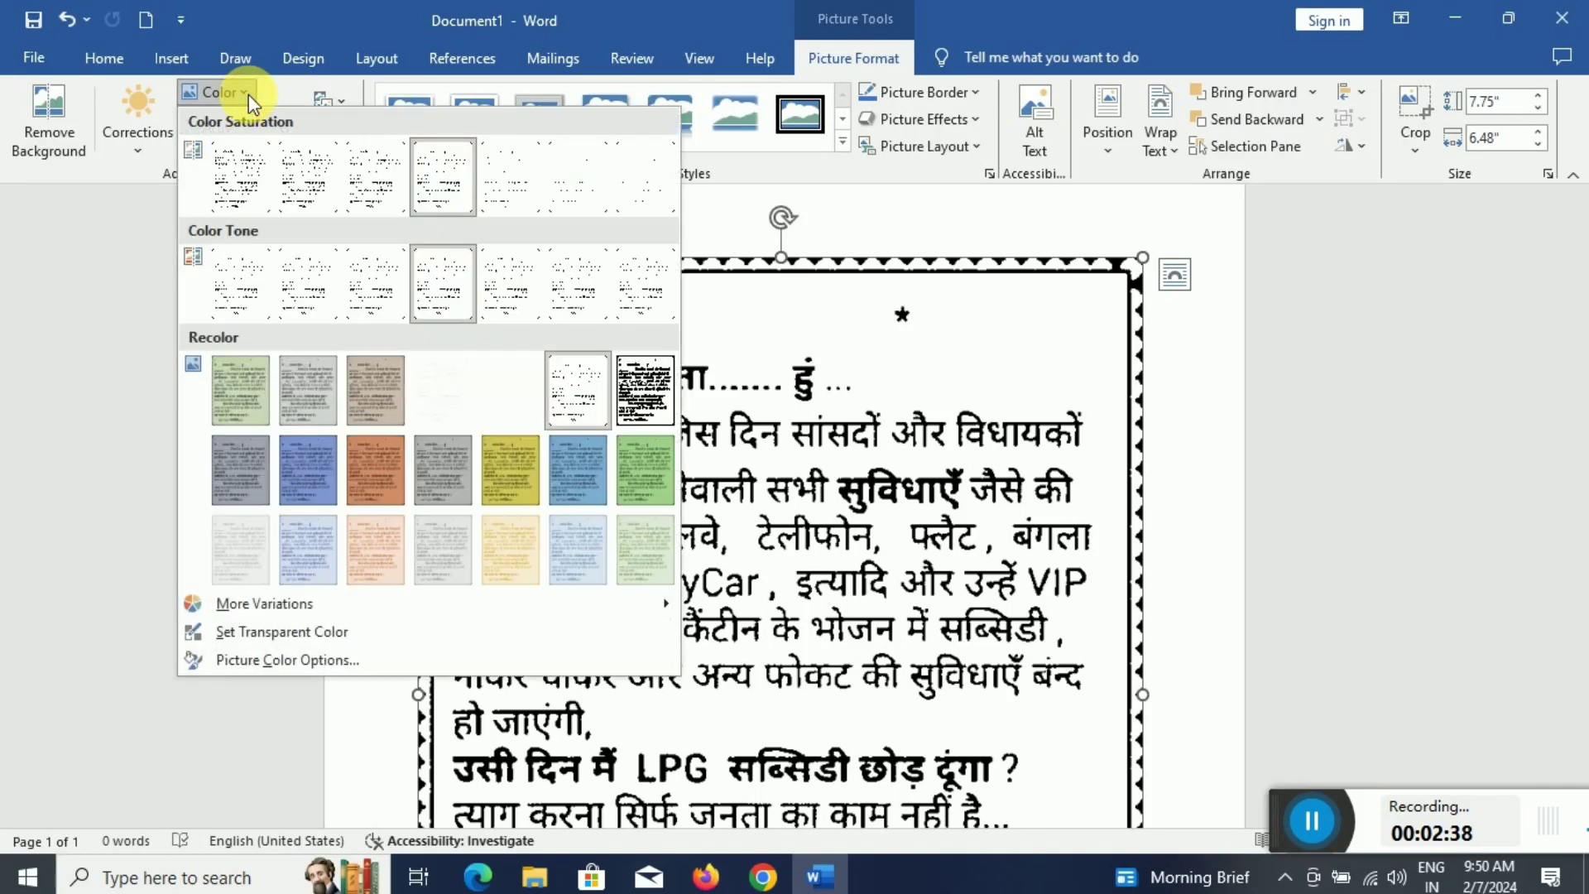
pyautogui.moveTo(265, 603)
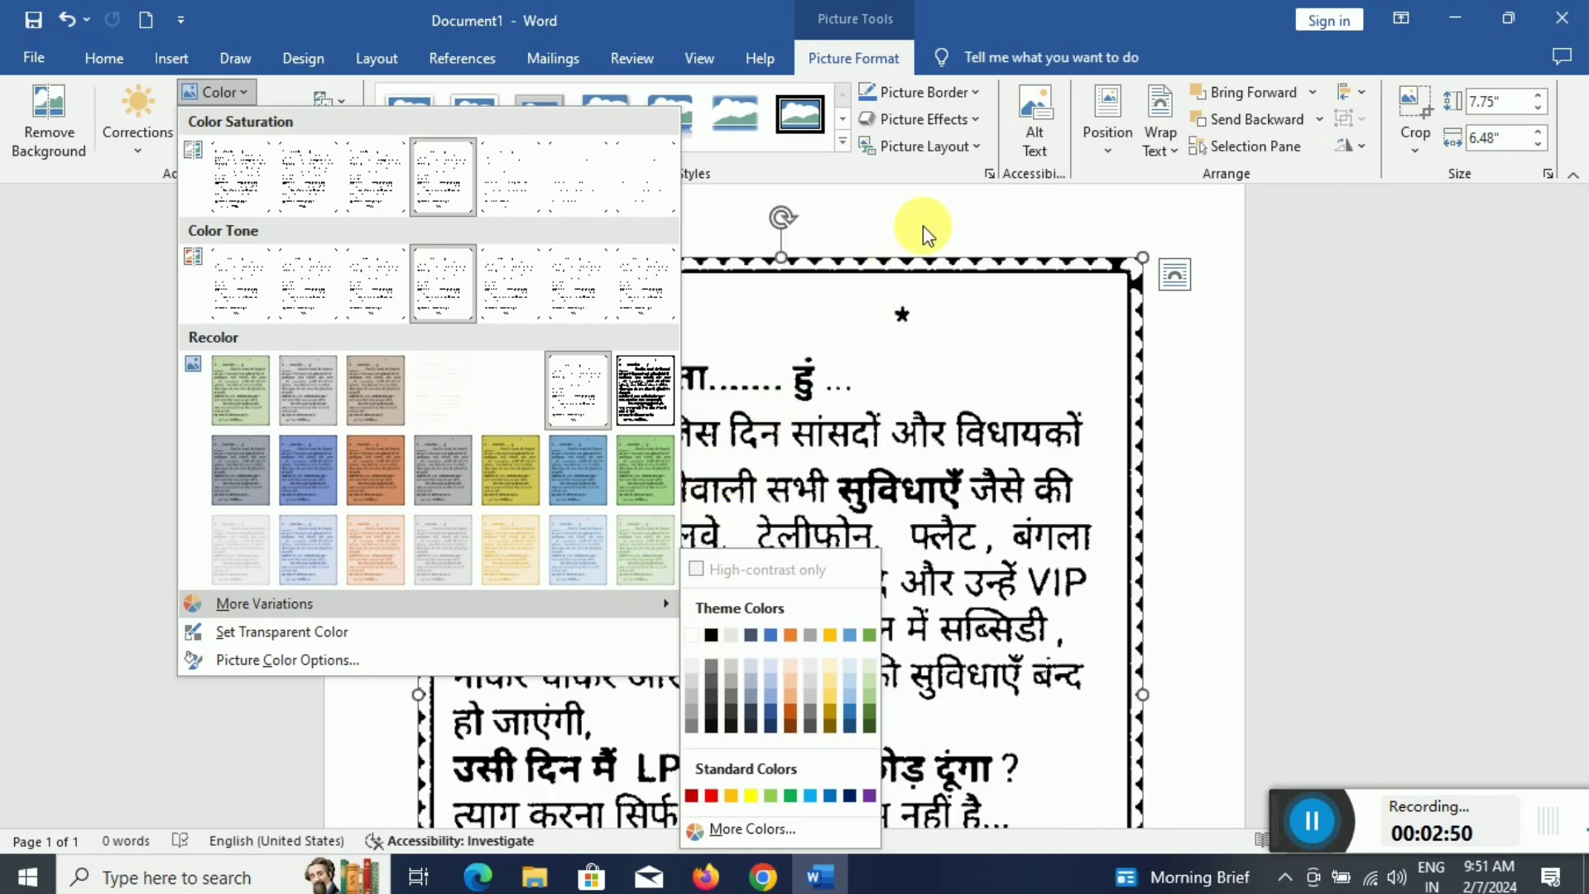
pyautogui.click(922, 224)
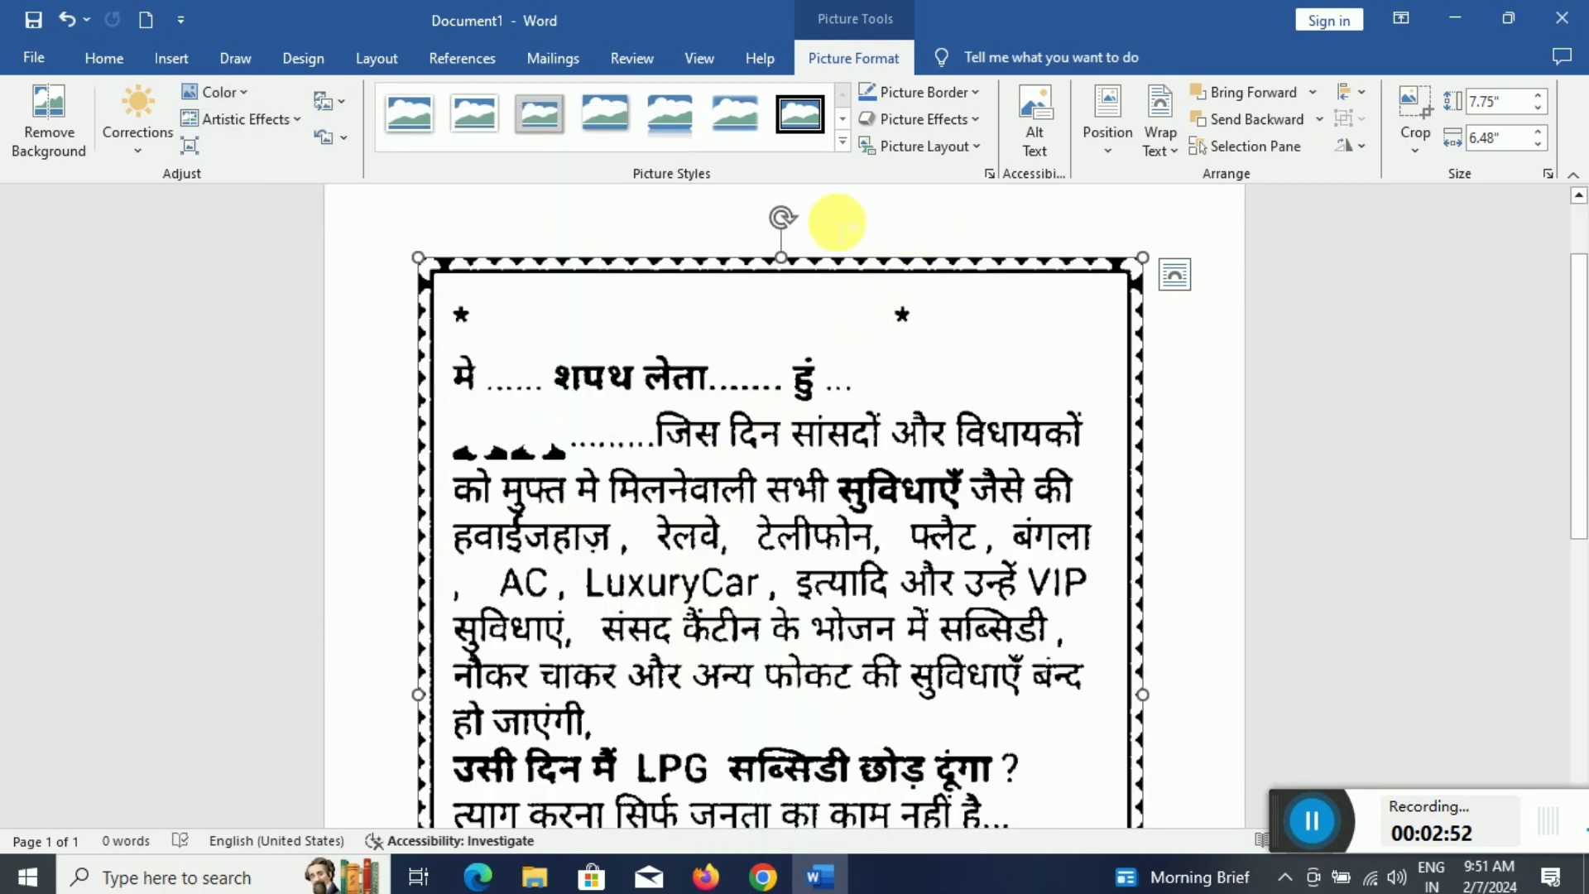
pyautogui.click(136, 151)
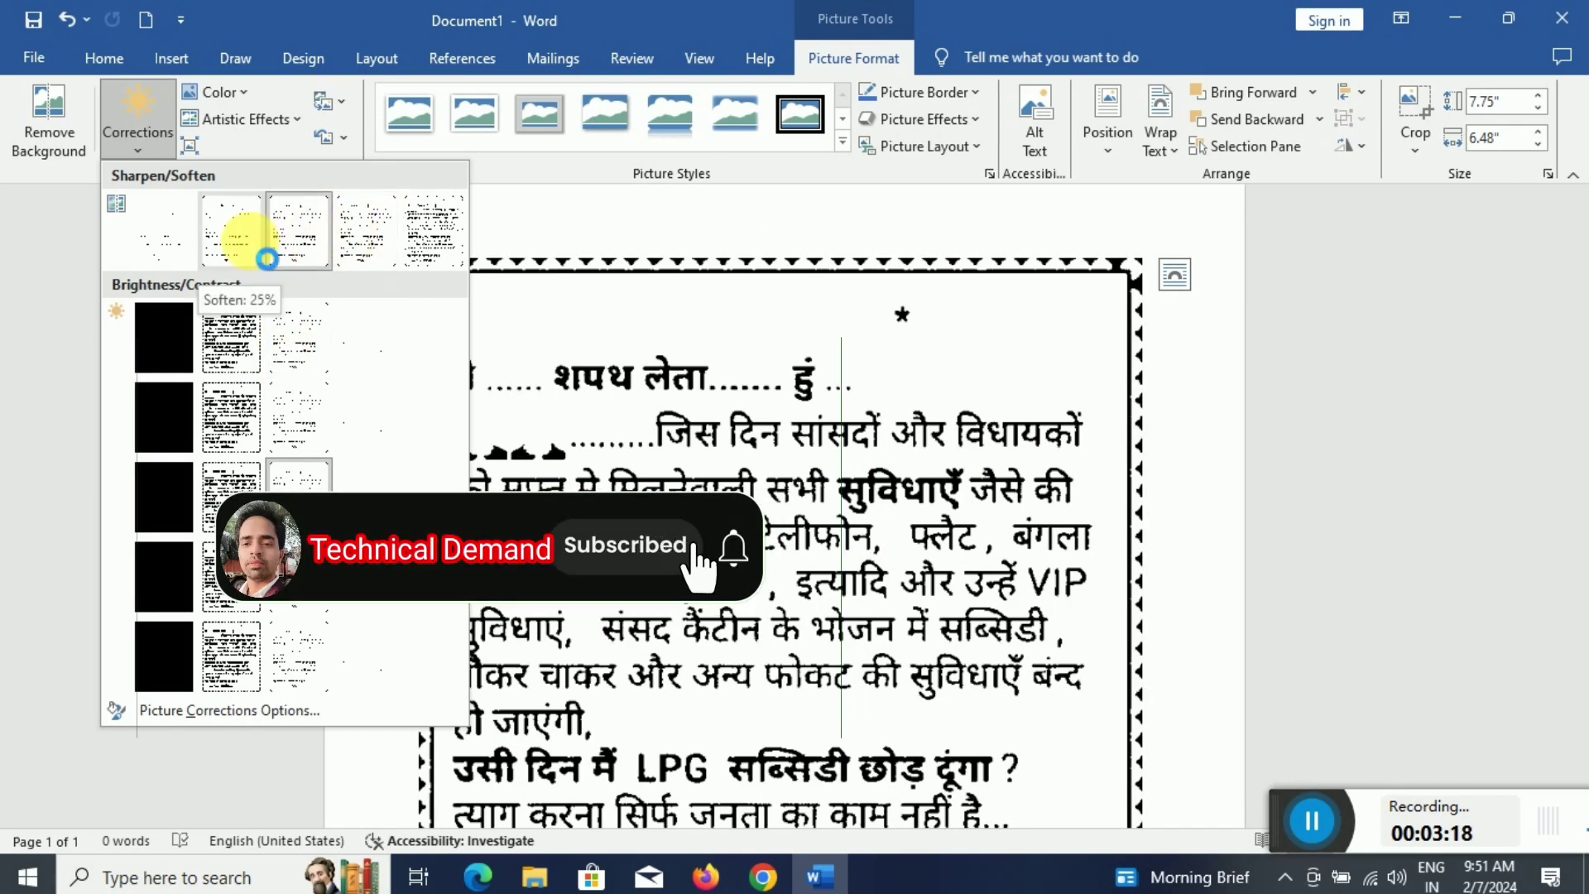
pyautogui.click(1302, 220)
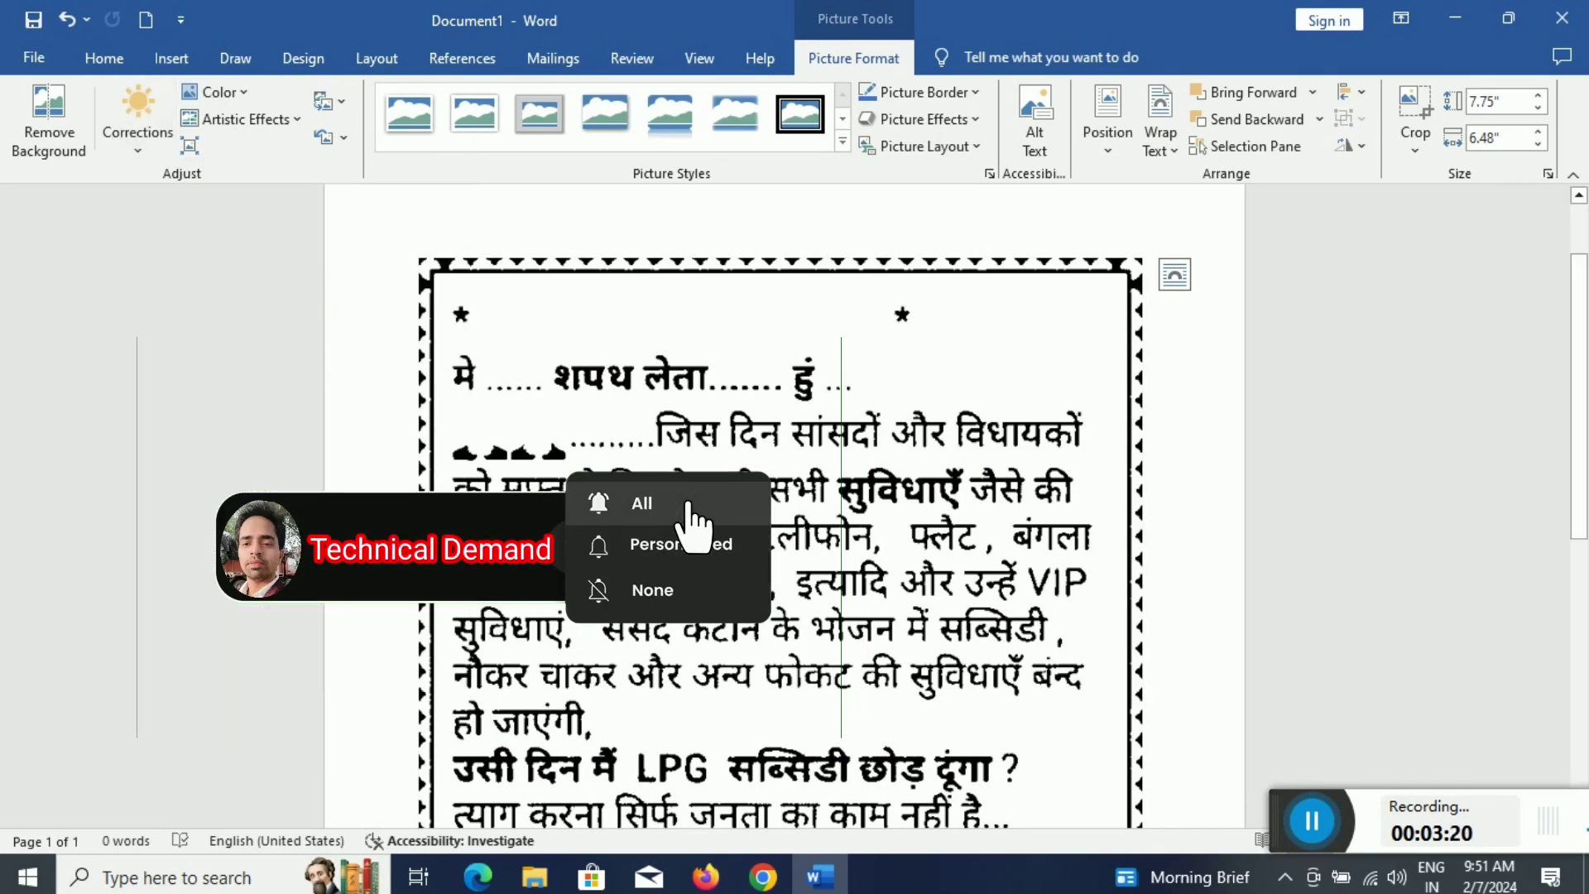
pyautogui.scroll(3, 1464, 382)
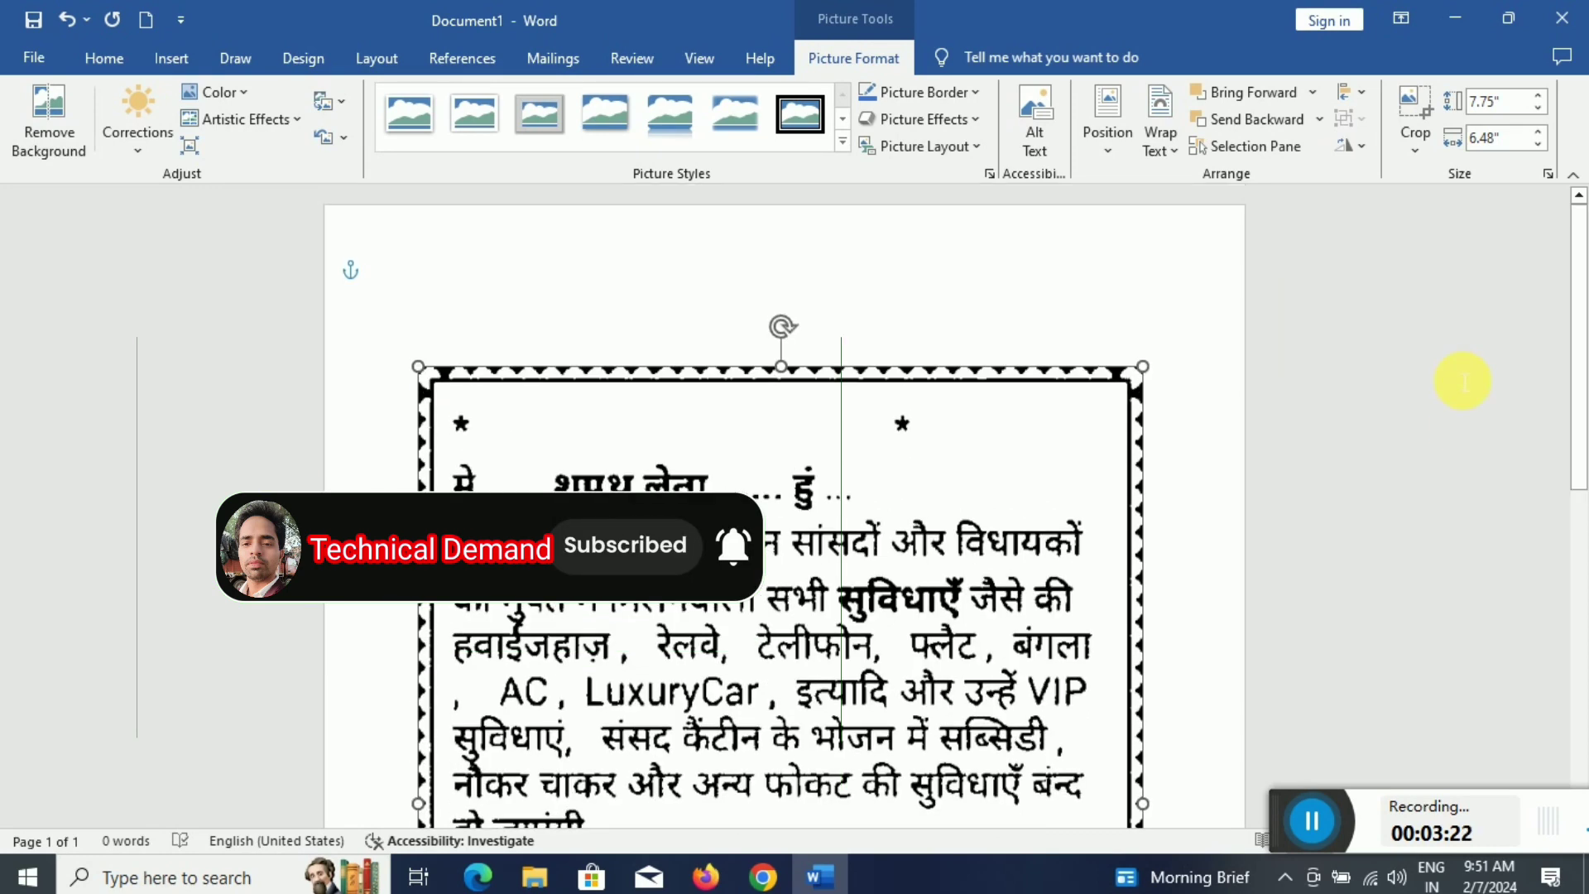
pyautogui.scroll(-1, 1464, 382)
pyautogui.scroll(-4, 1463, 382)
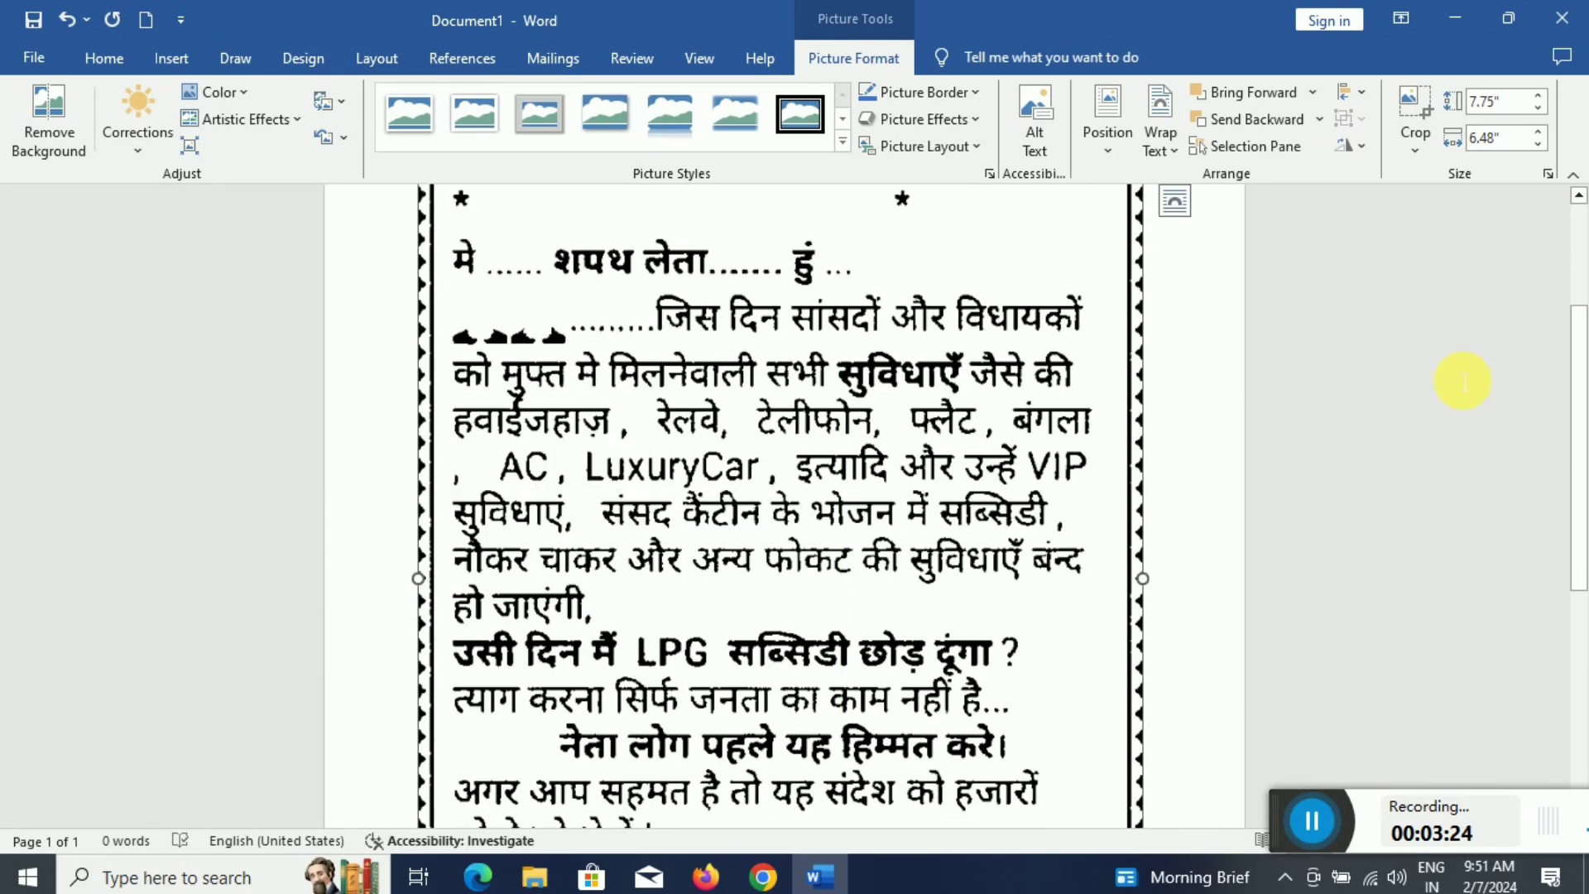
# - Save the document to the Desktop as the Word Document Doc1
pyautogui.click(32, 55)
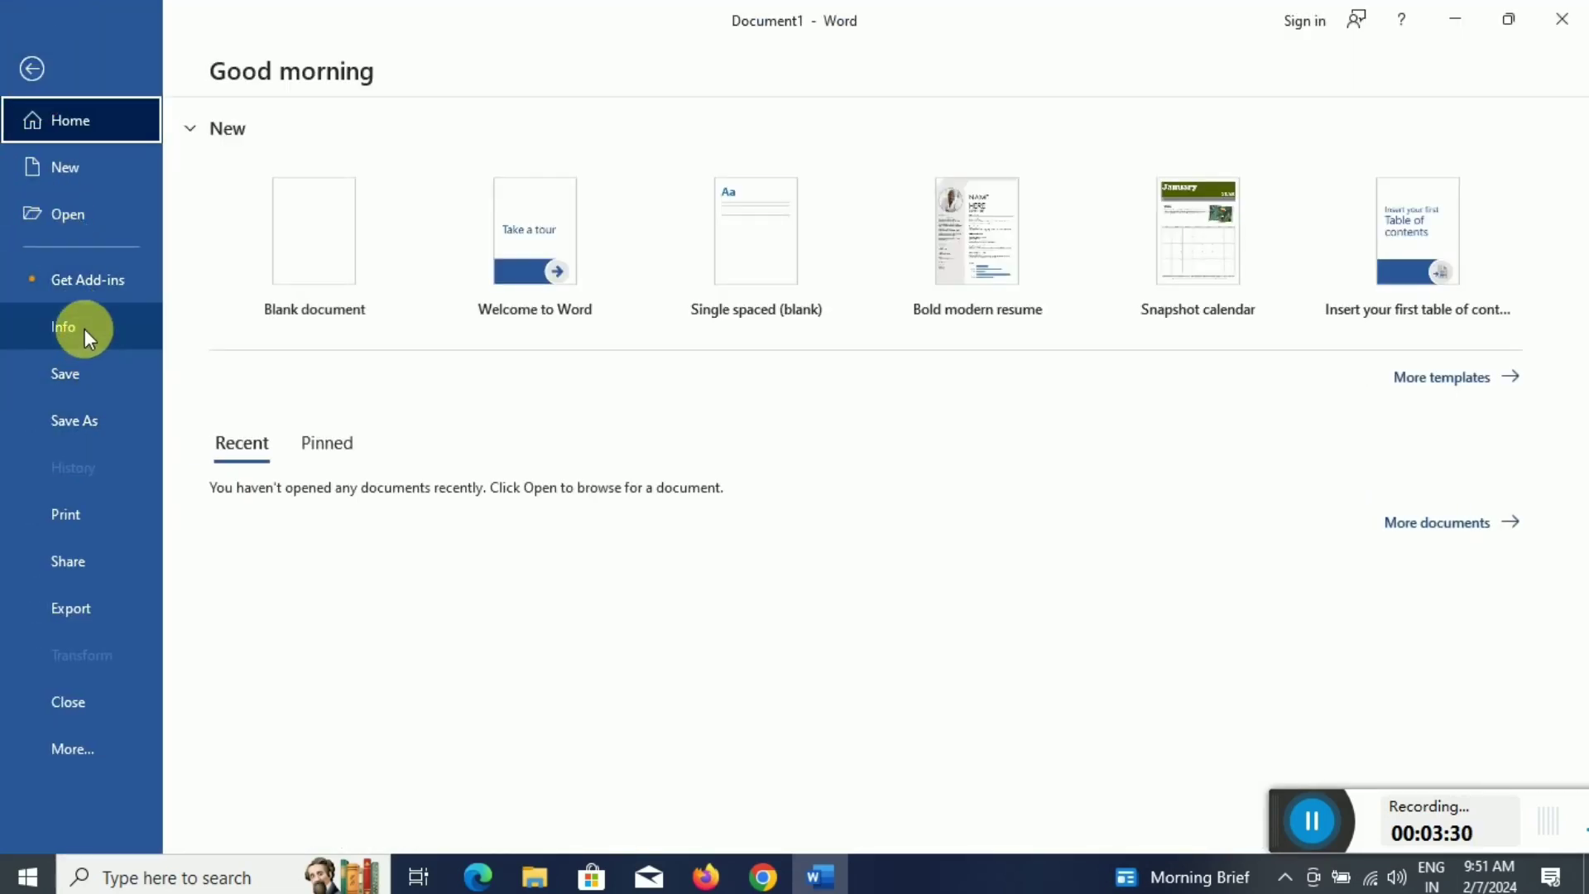
pyautogui.click(106, 423)
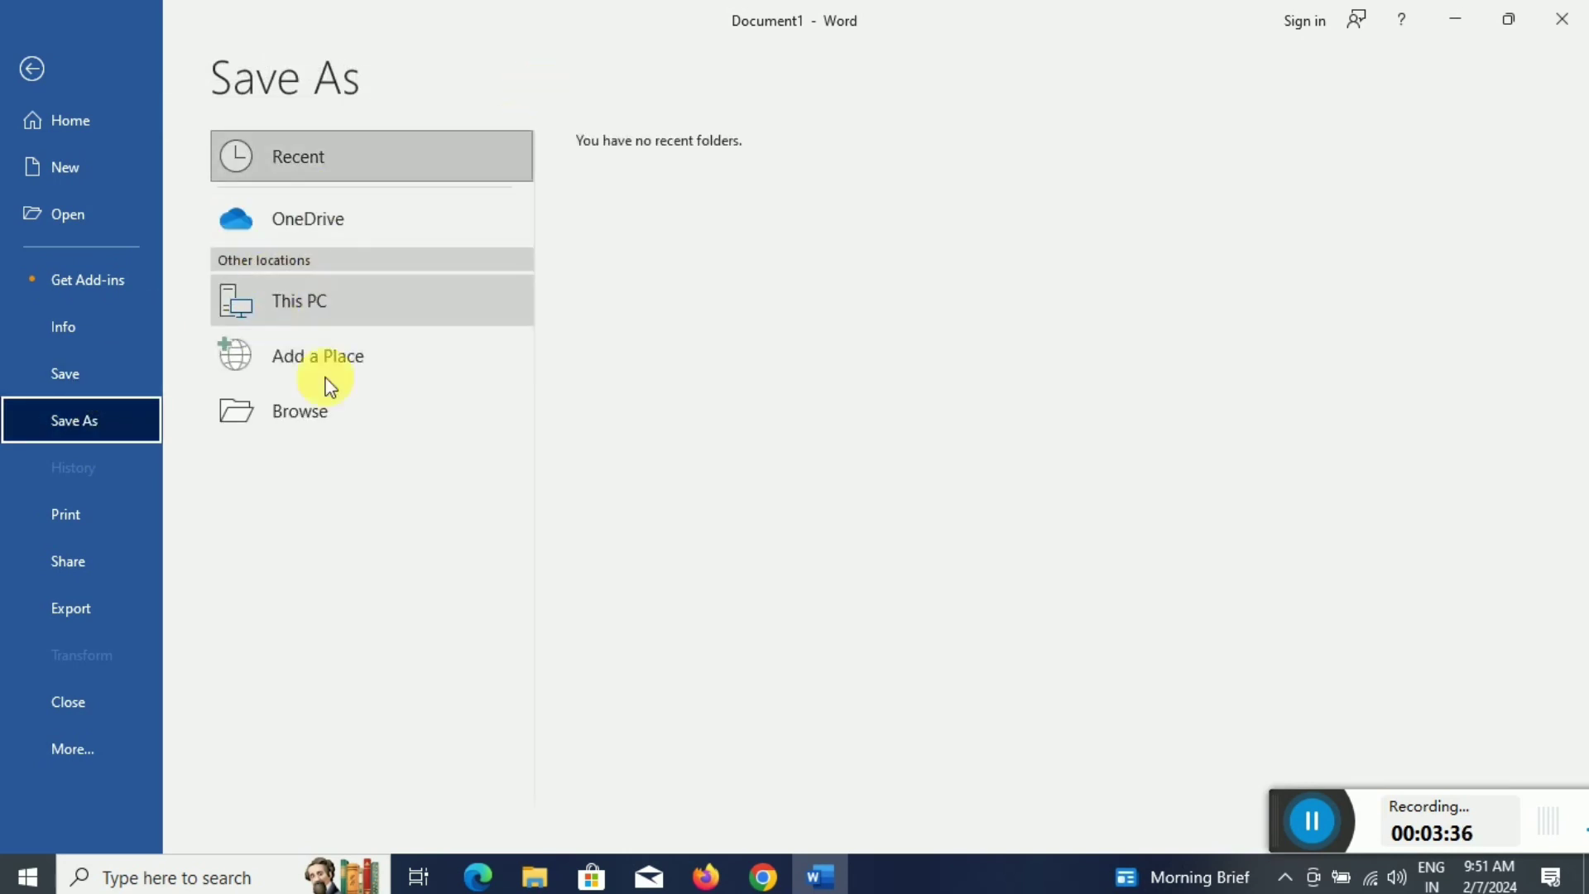
pyautogui.click(322, 418)
pyautogui.click(327, 431)
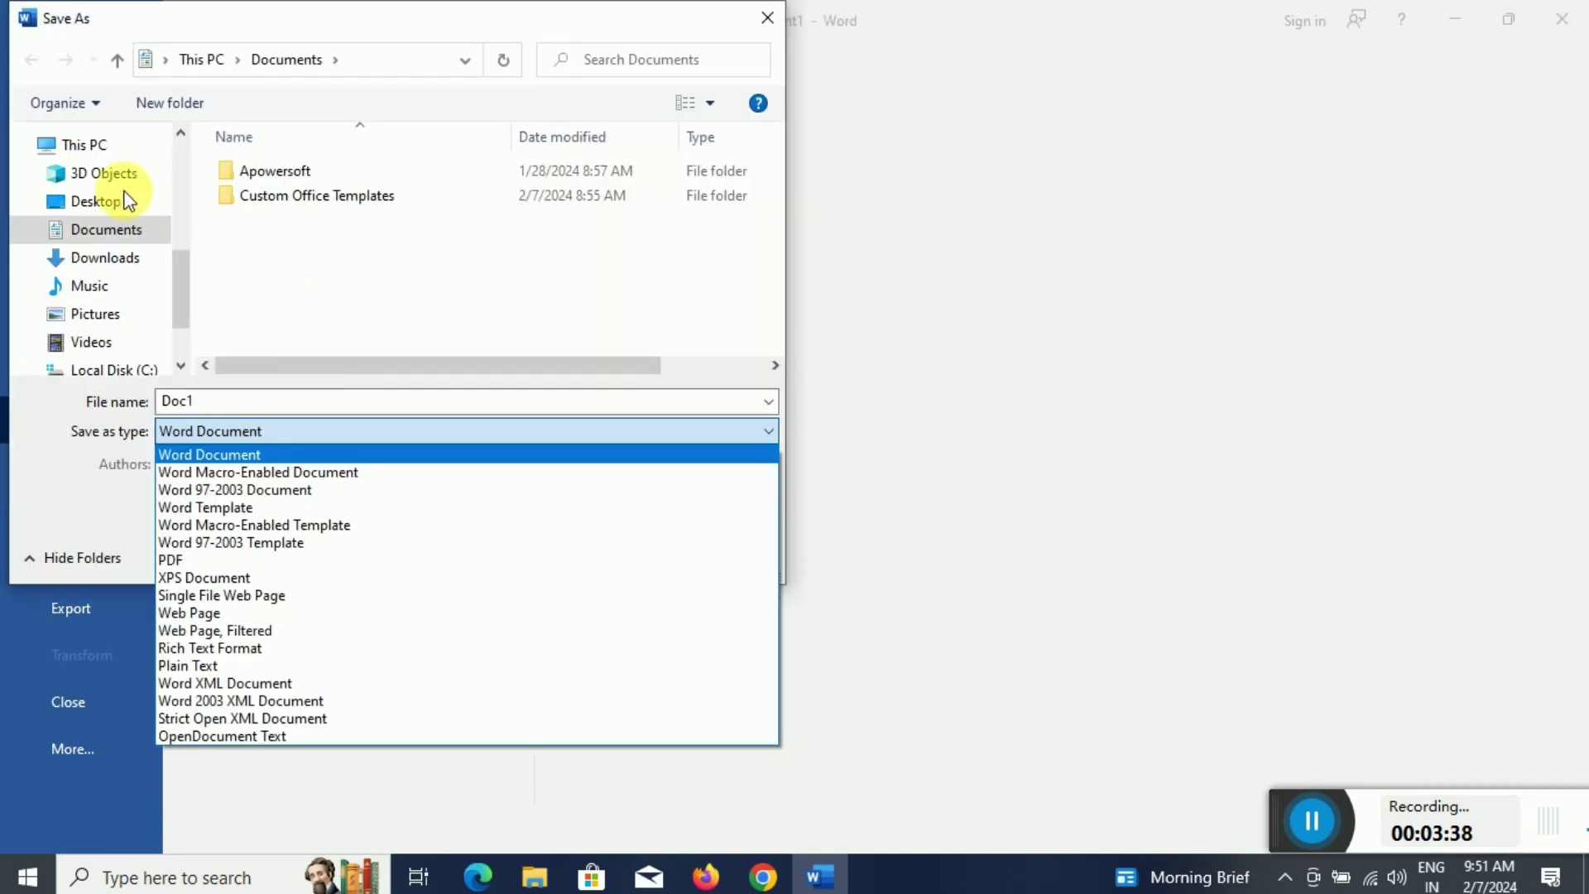
pyautogui.click(121, 198)
pyautogui.click(121, 207)
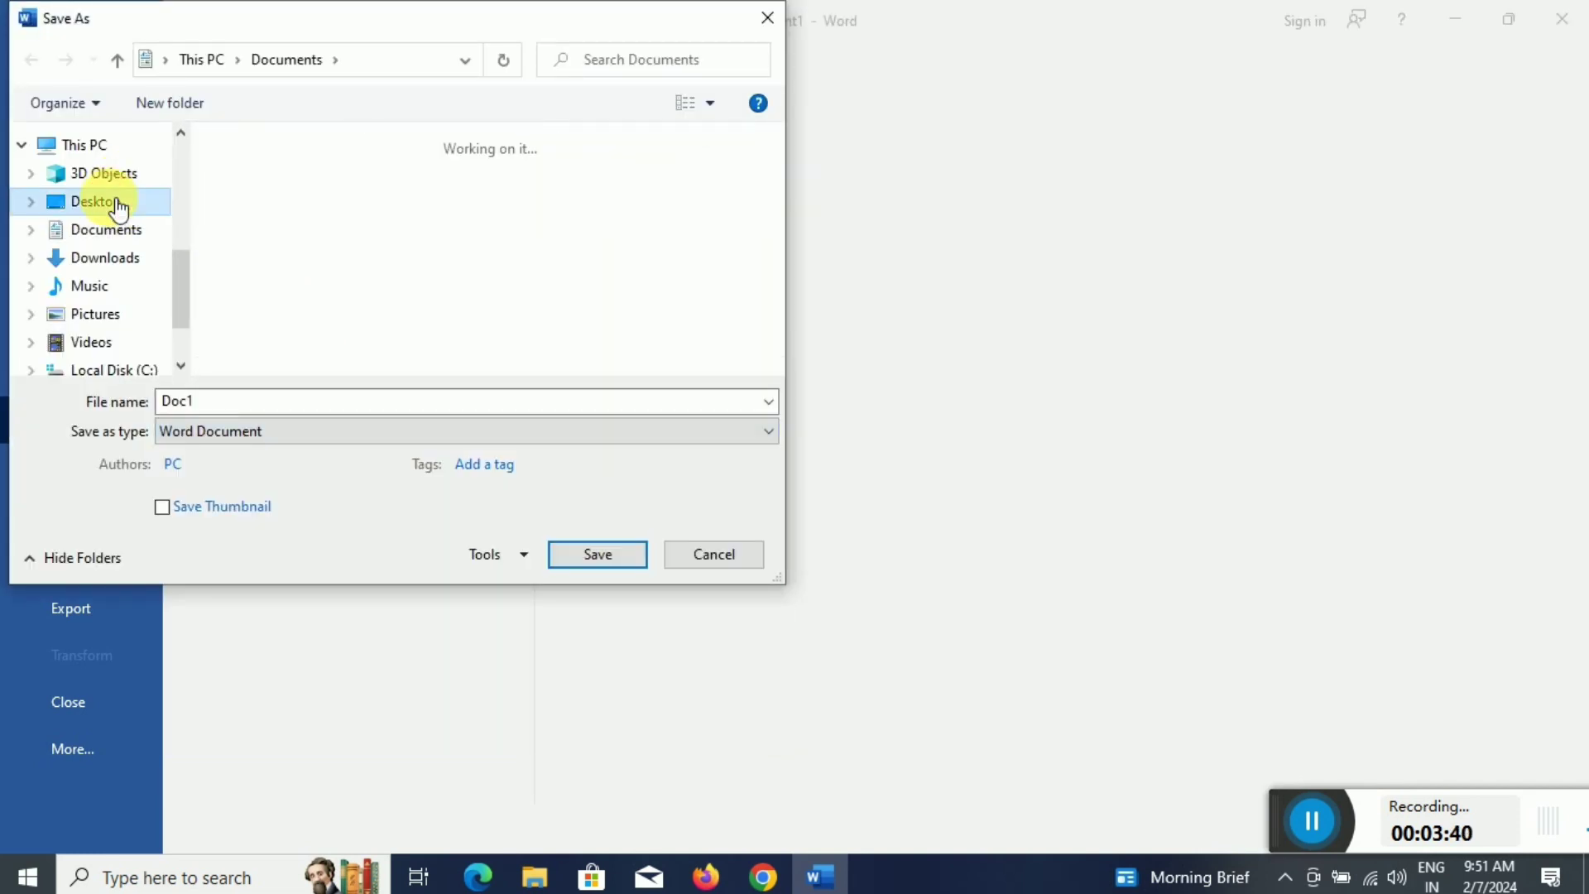
pyautogui.click(606, 553)
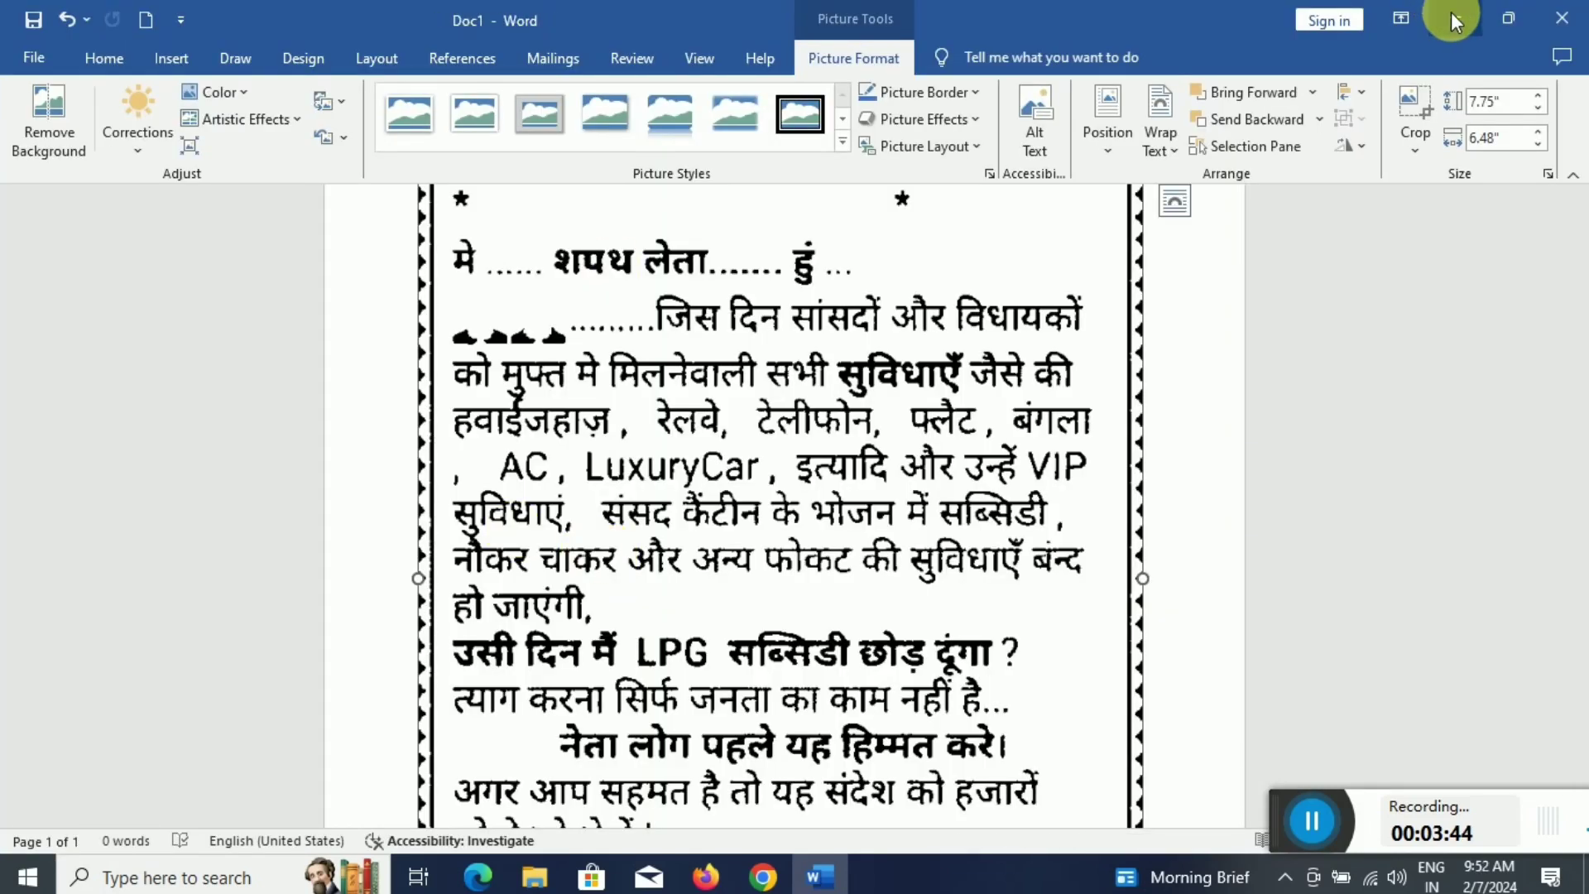
# - Restore Word's Doc1 to a smaller window and bring the Downloads folder to the front
pyautogui.click(1451, 11)
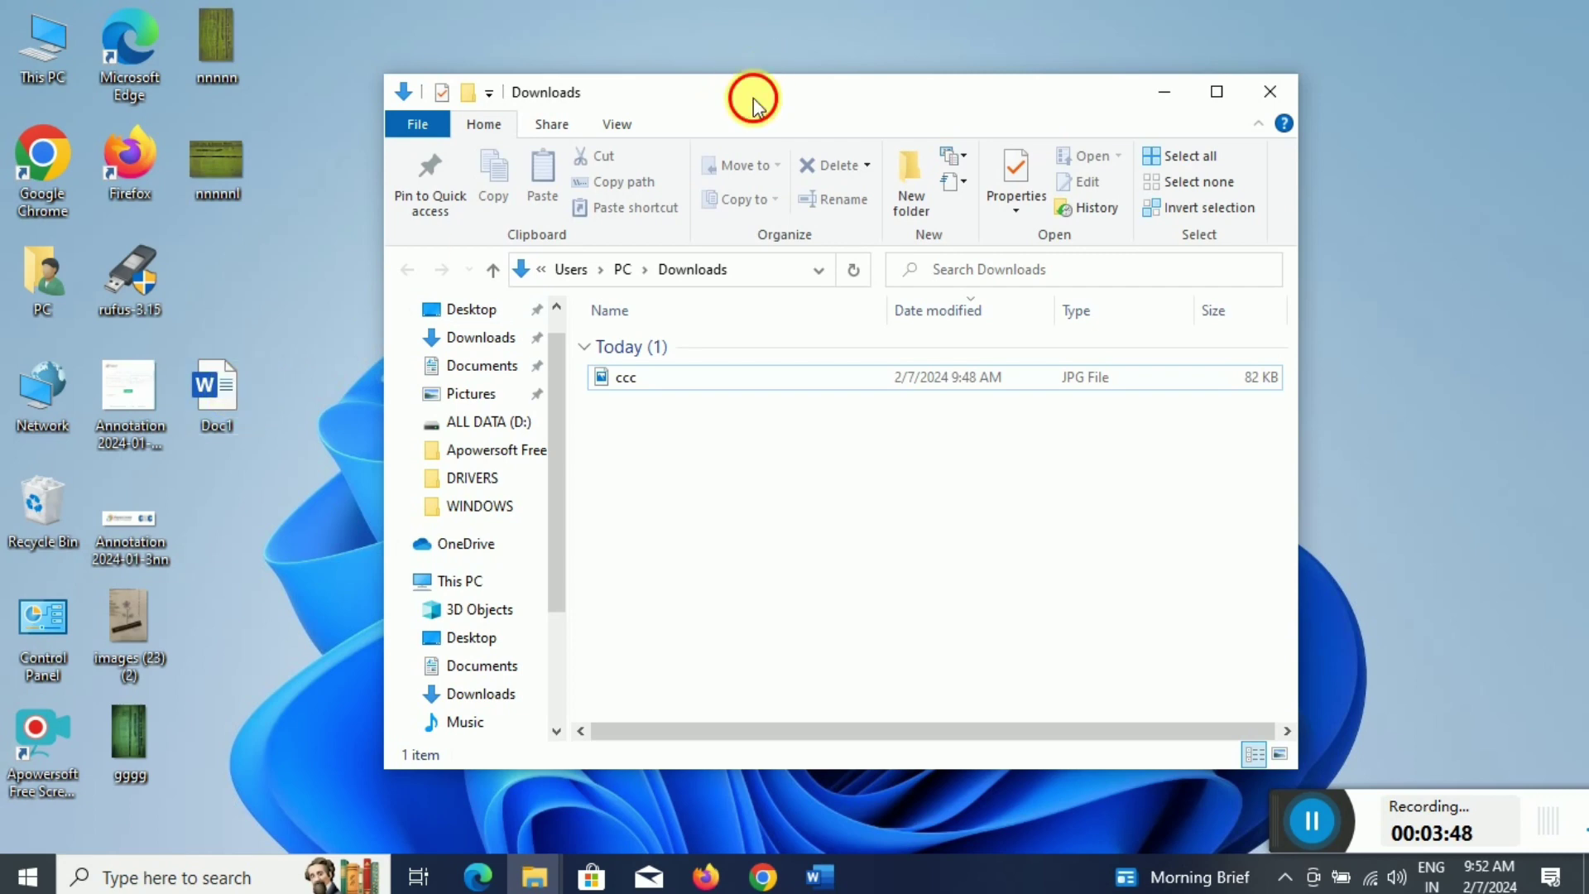
pyautogui.moveTo(750, 93); pyautogui.dragTo(924, 67)
pyautogui.doubleClick(235, 399)
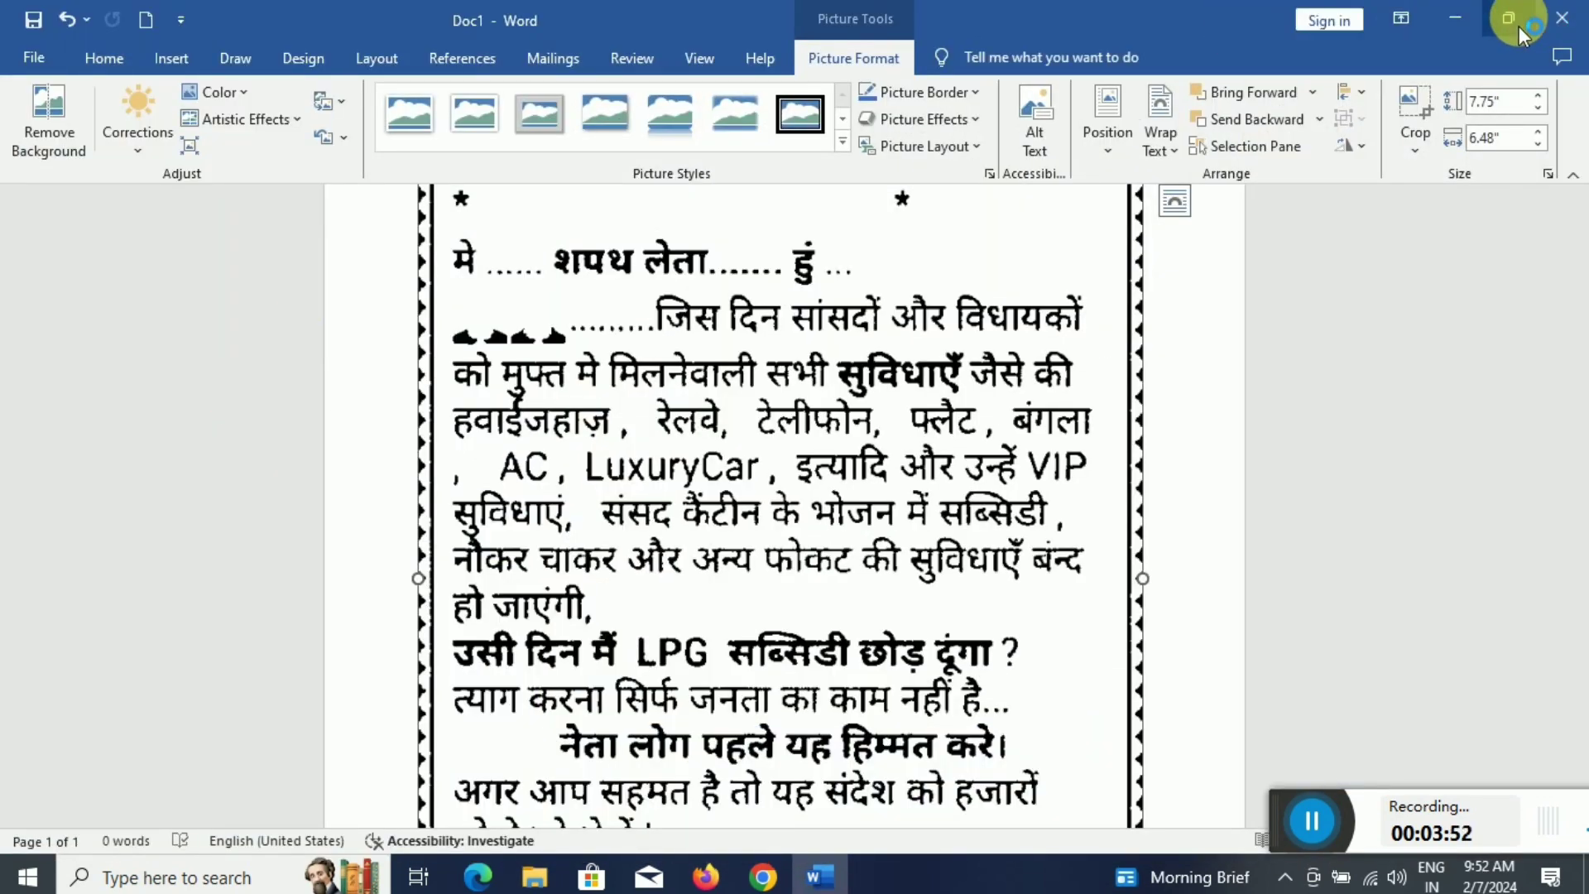
pyautogui.click(1518, 26)
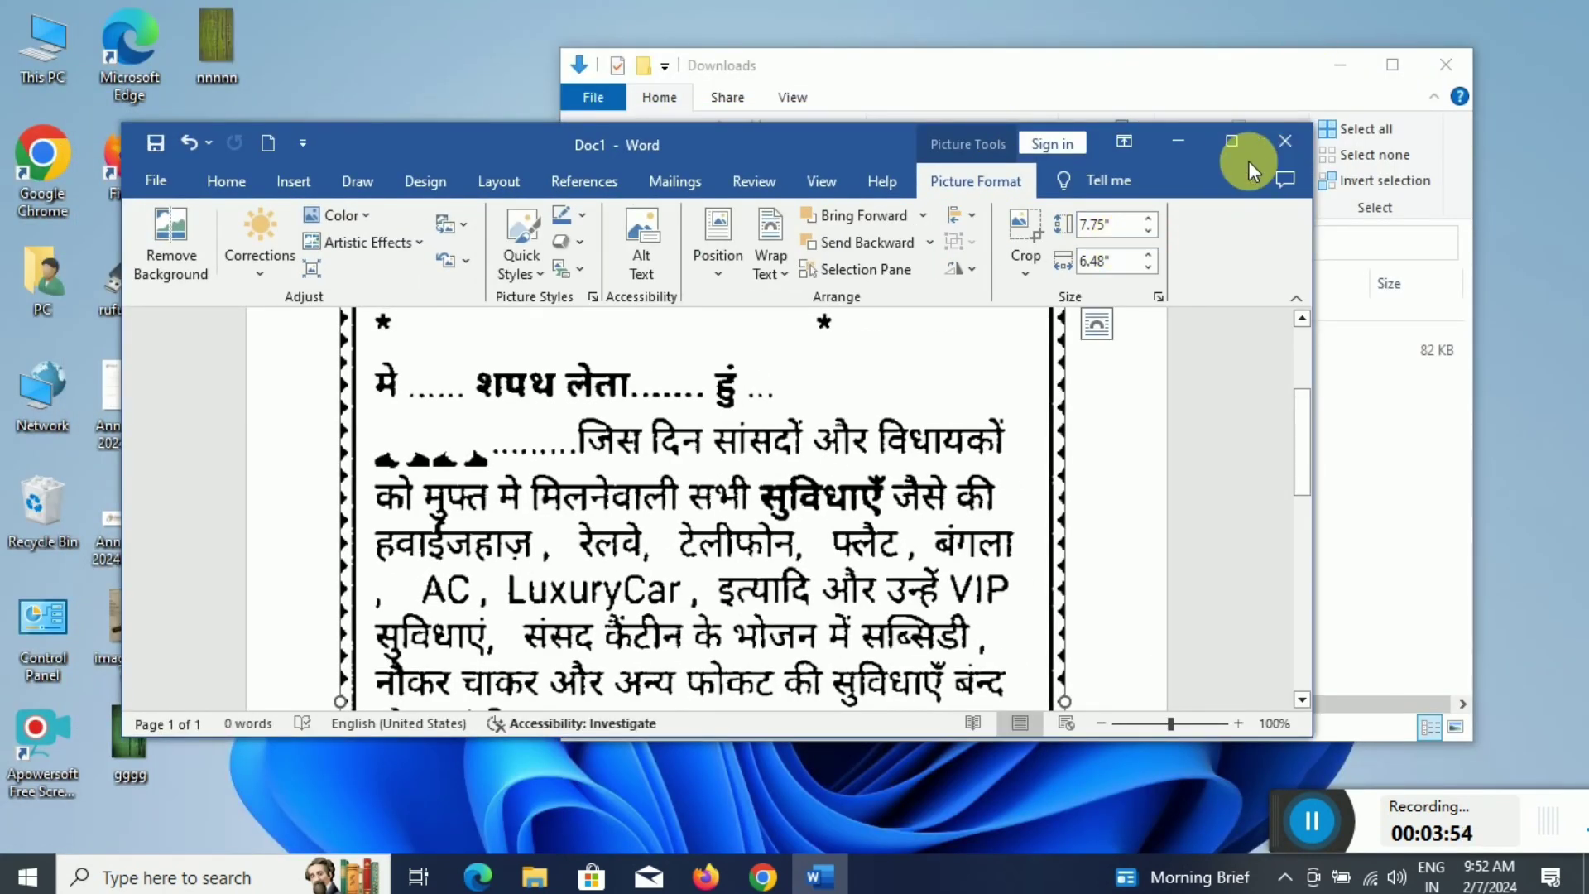
pyautogui.click(1251, 93)
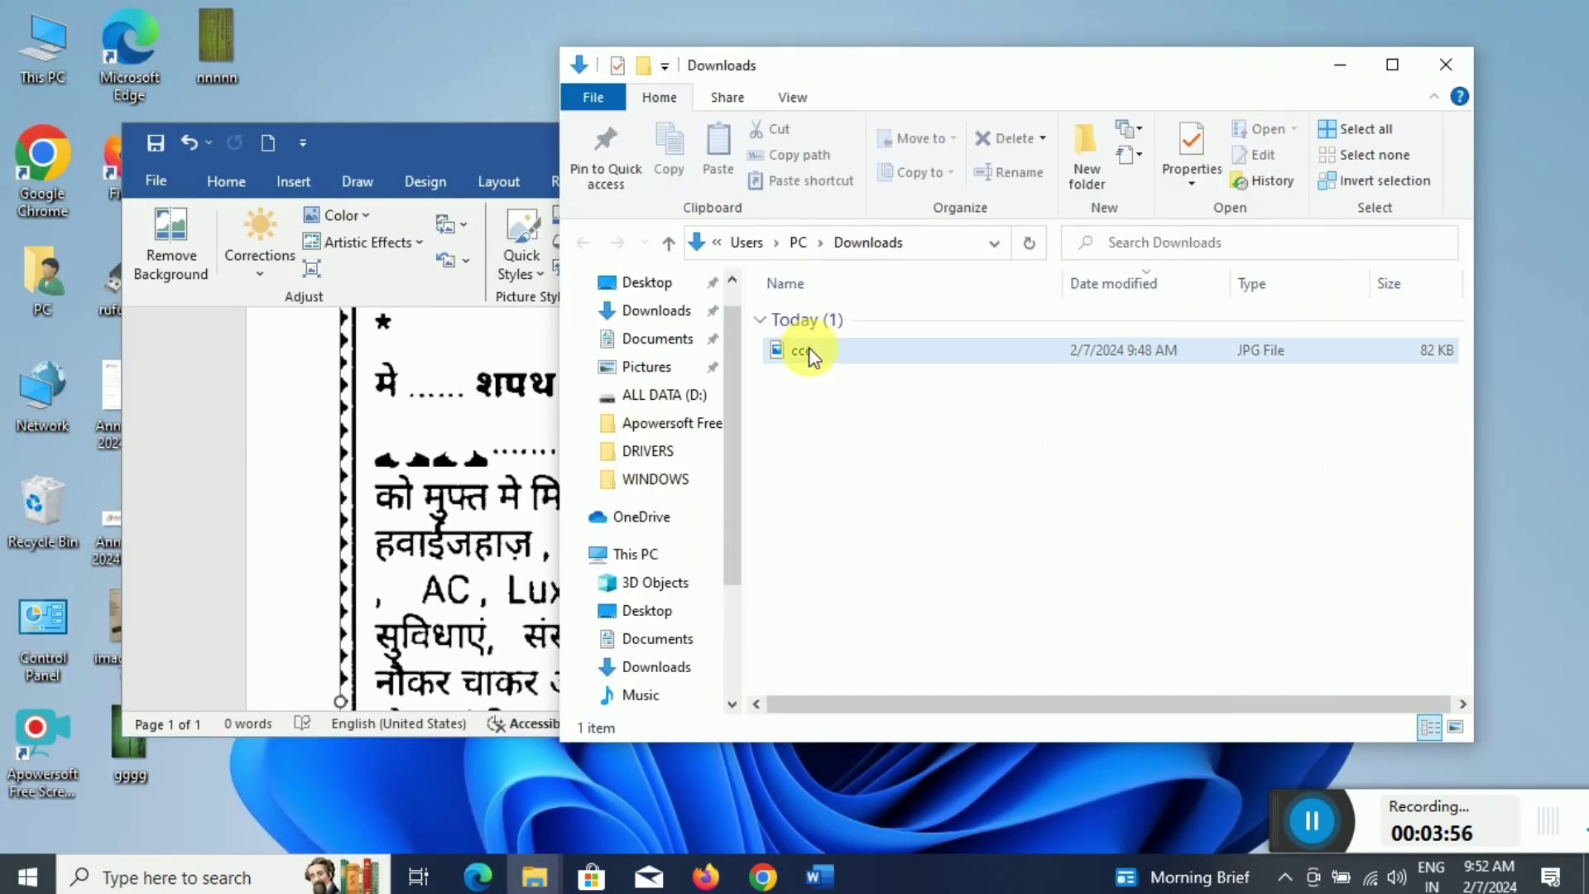
# - Open the original ccc.jpg in Photos, shrink it and place it to the right
pyautogui.doubleClick(807, 352)
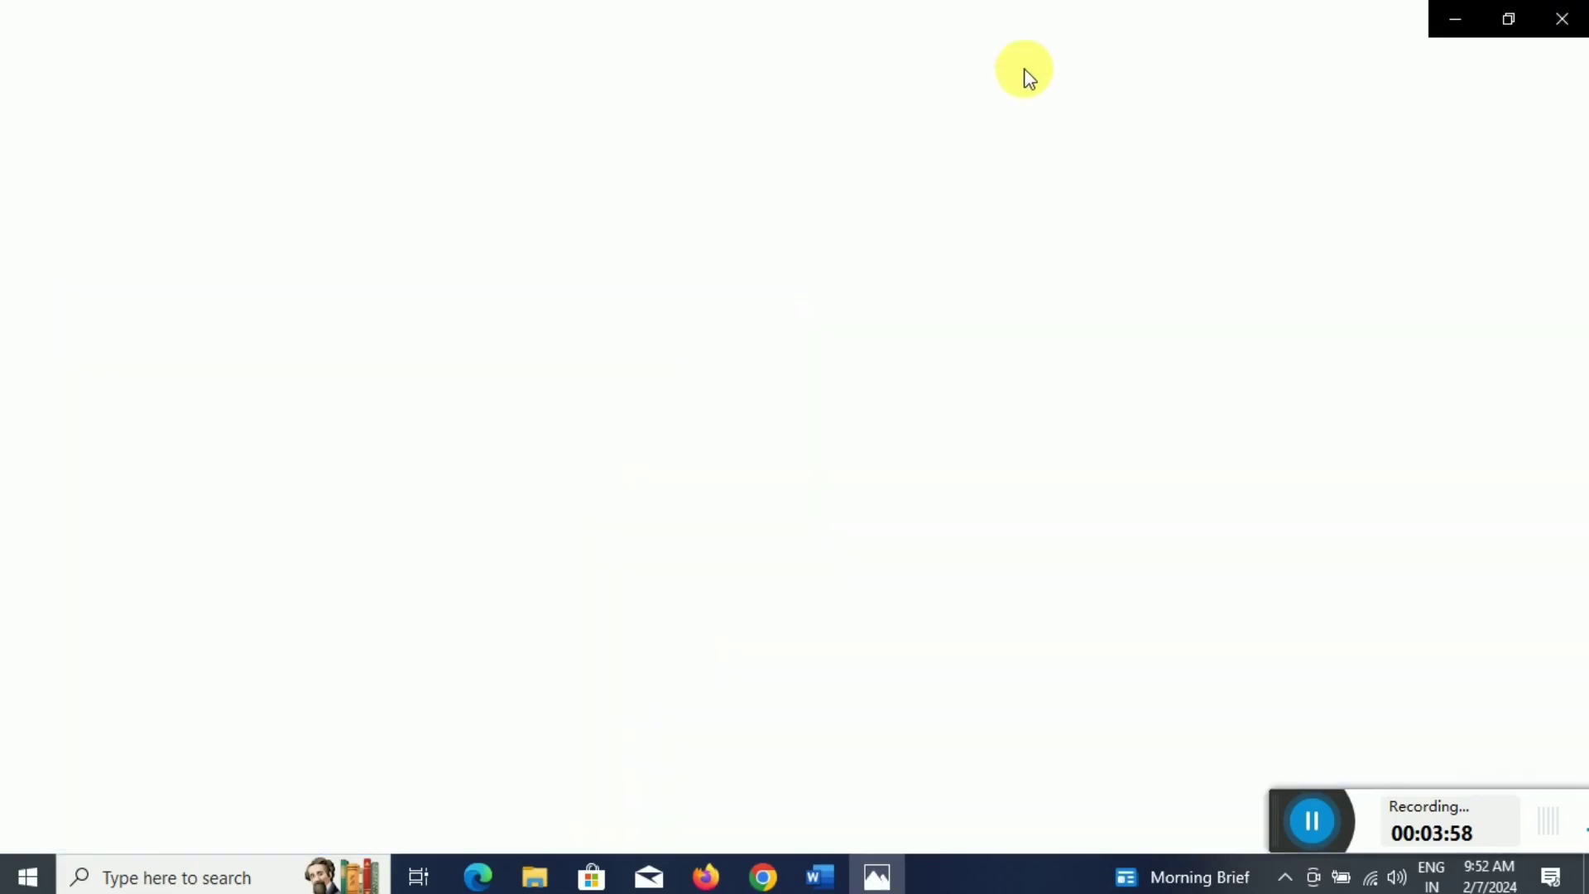
pyautogui.click(1508, 19)
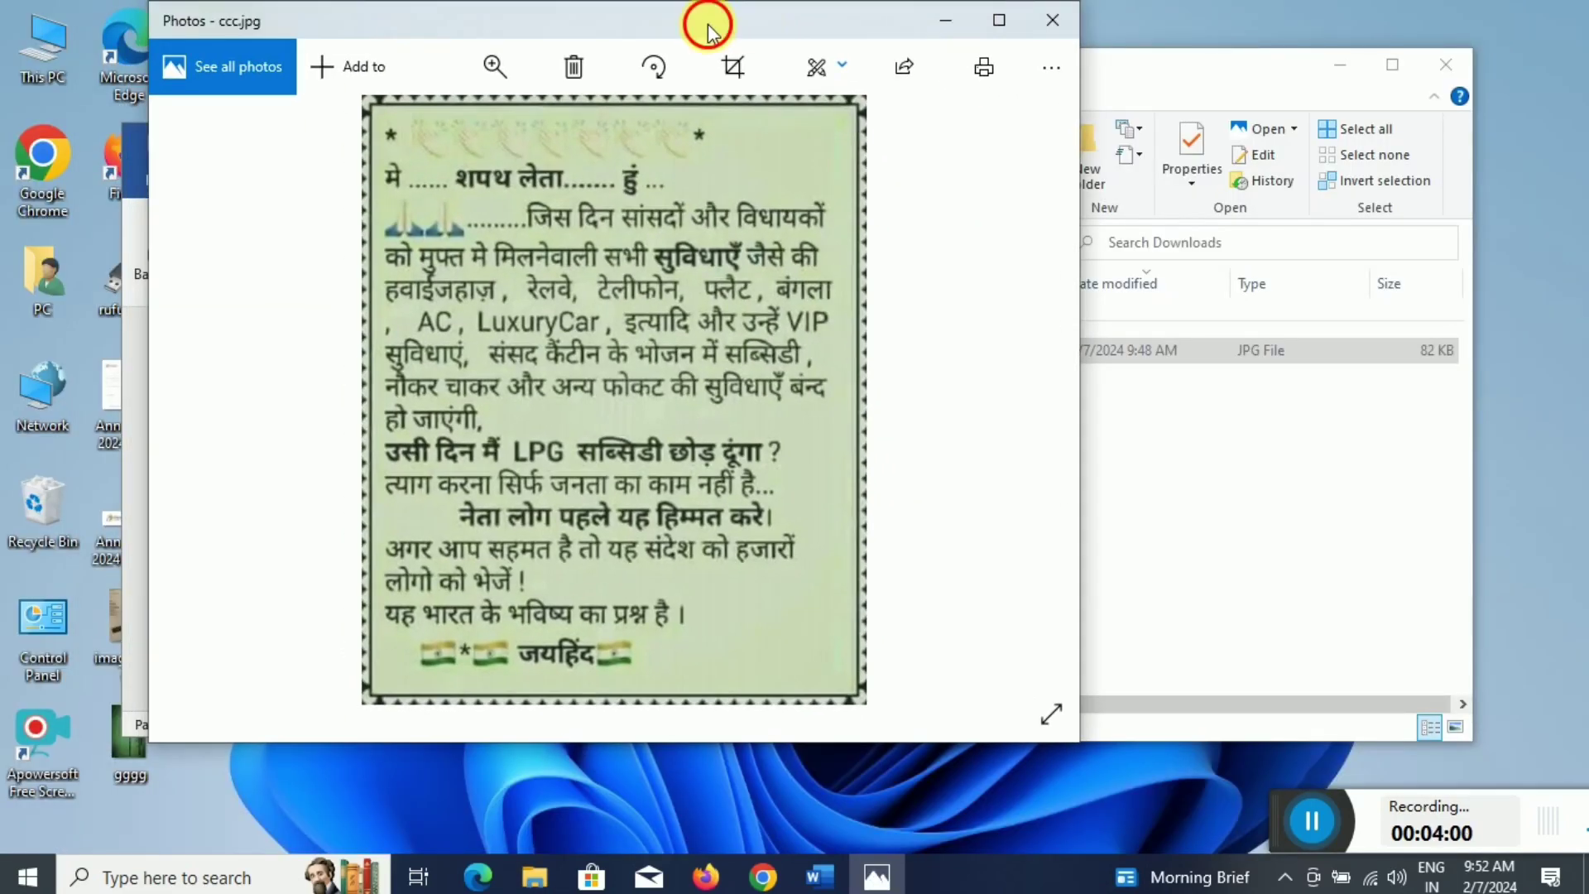
pyautogui.moveTo(707, 31); pyautogui.dragTo(1390, 95)
pyautogui.click(745, 73)
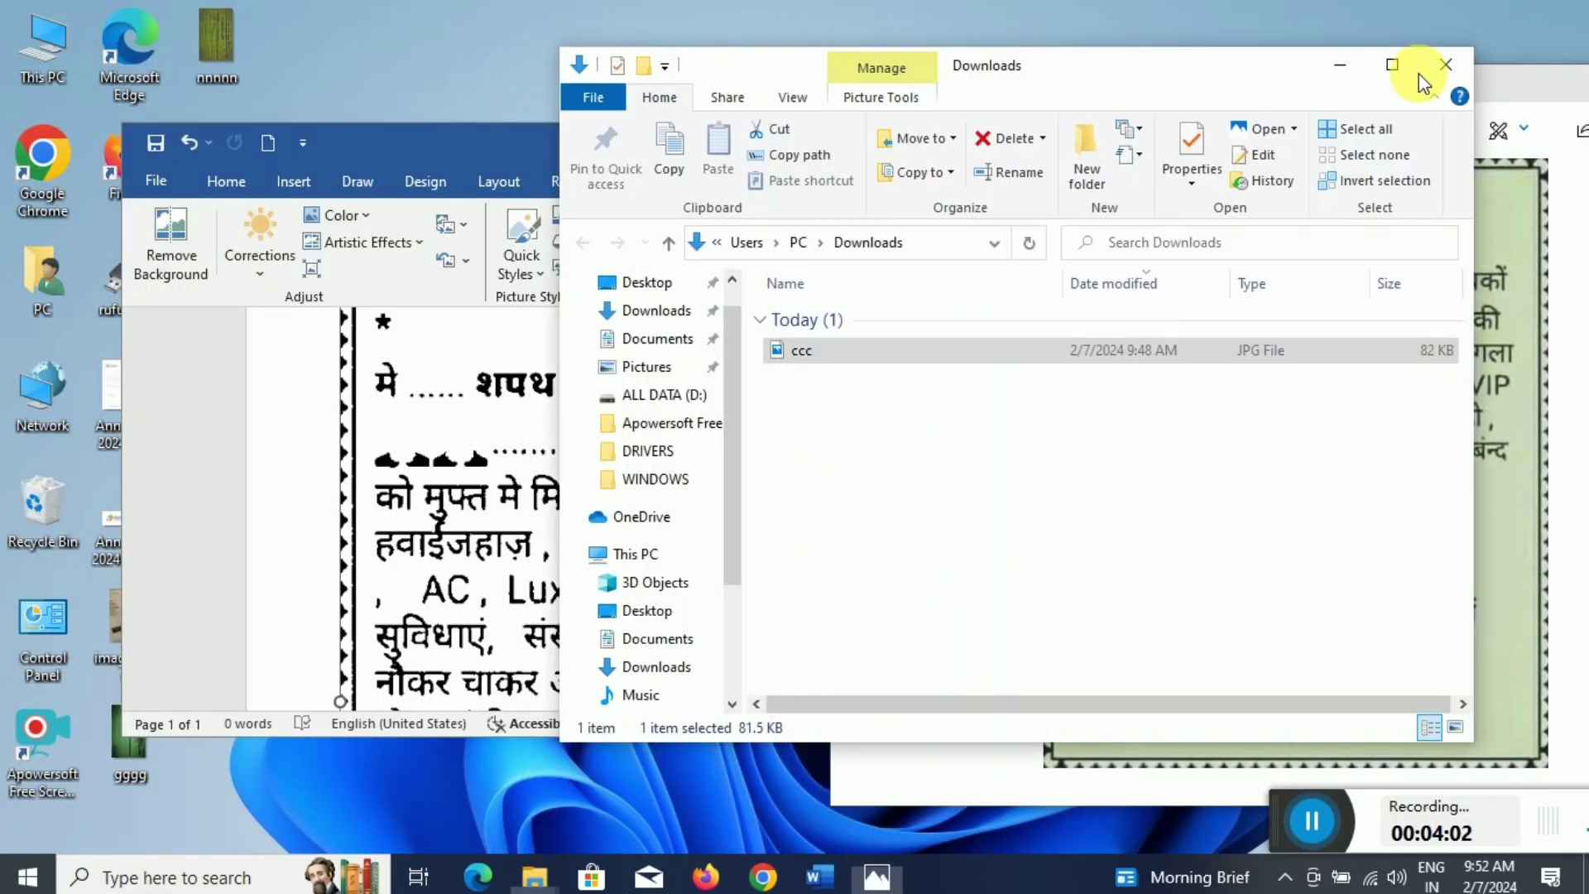
# - Close Downloads, move Doc1 left and maximize it to compare with the green ccc.jpg
pyautogui.click(1446, 63)
pyautogui.click(755, 143)
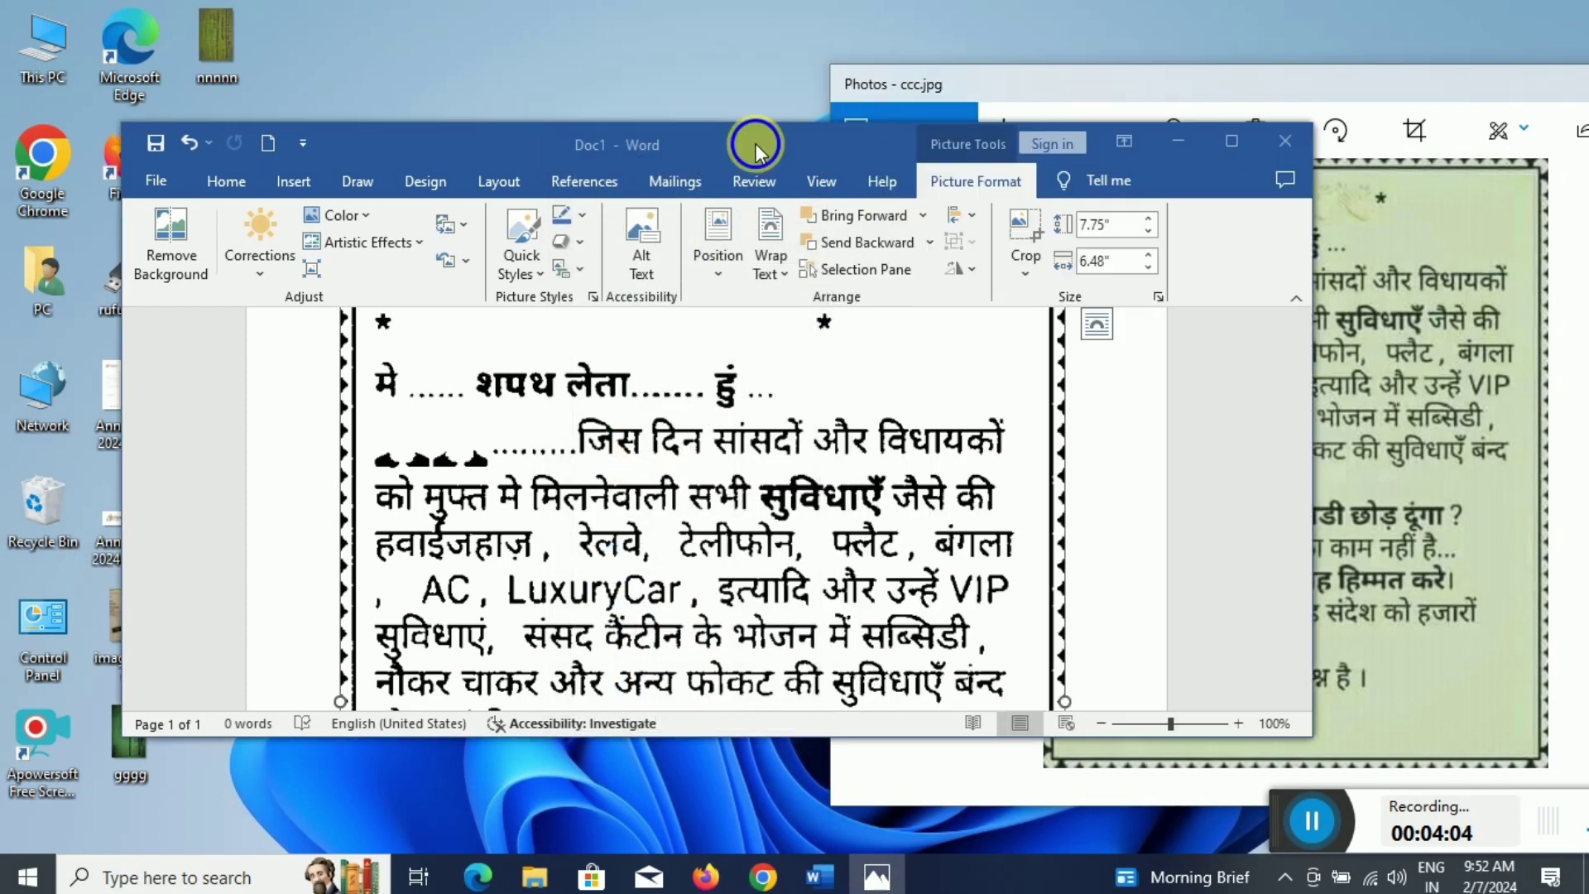
pyautogui.moveTo(756, 143); pyautogui.dragTo(423, 114)
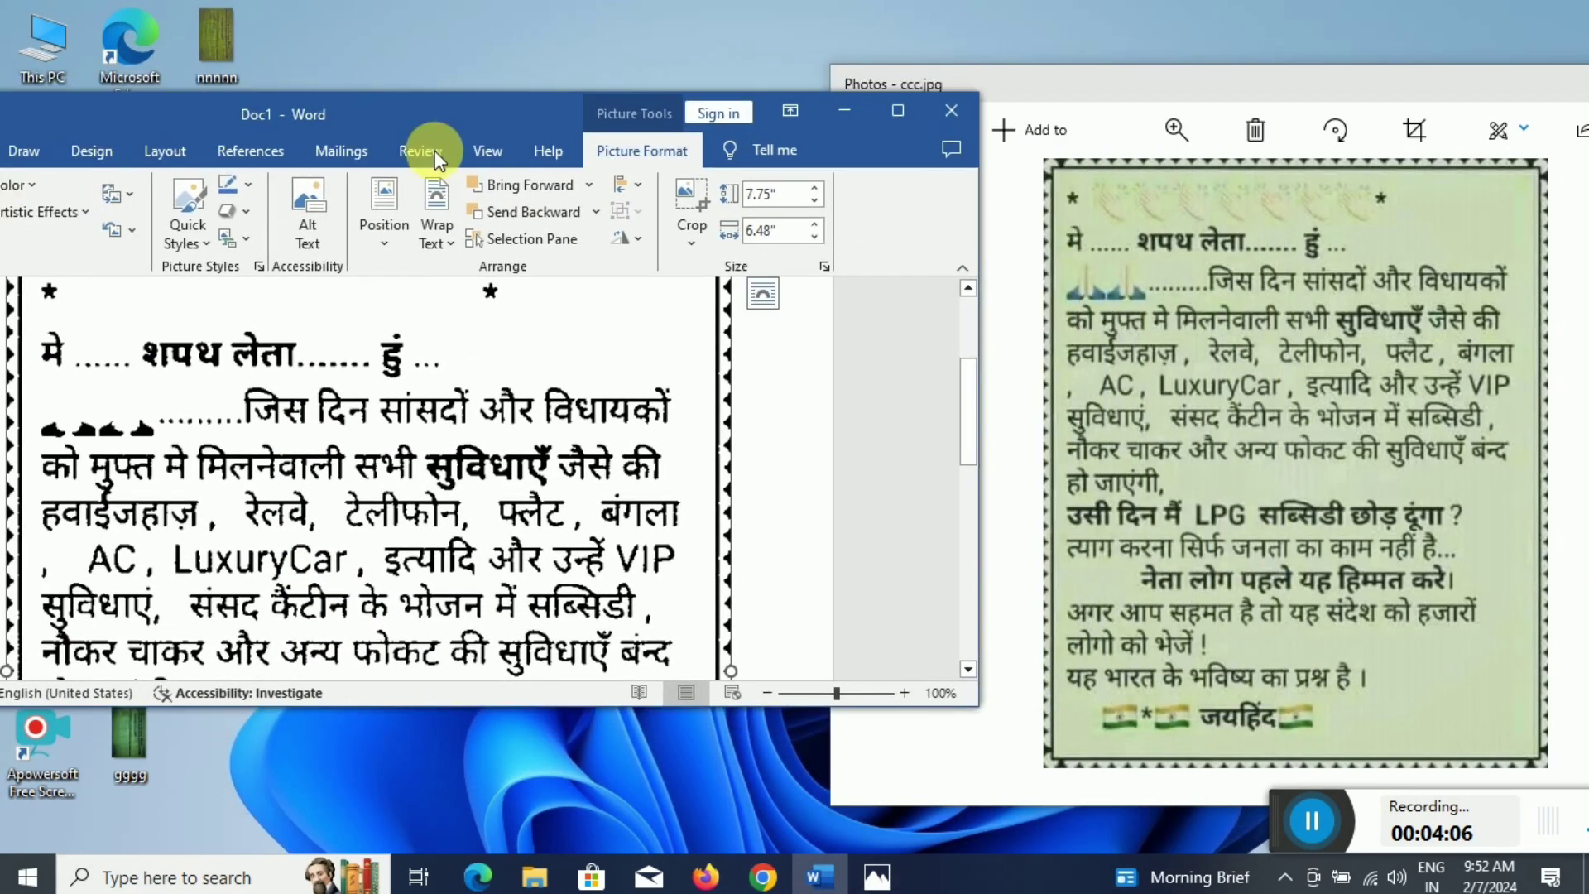
pyautogui.moveTo(962, 437)
pyautogui.mouseDown()
pyautogui.moveTo(962, 567)
pyautogui.moveTo(975, 375)
pyautogui.moveTo(975, 412)
pyautogui.mouseUp()
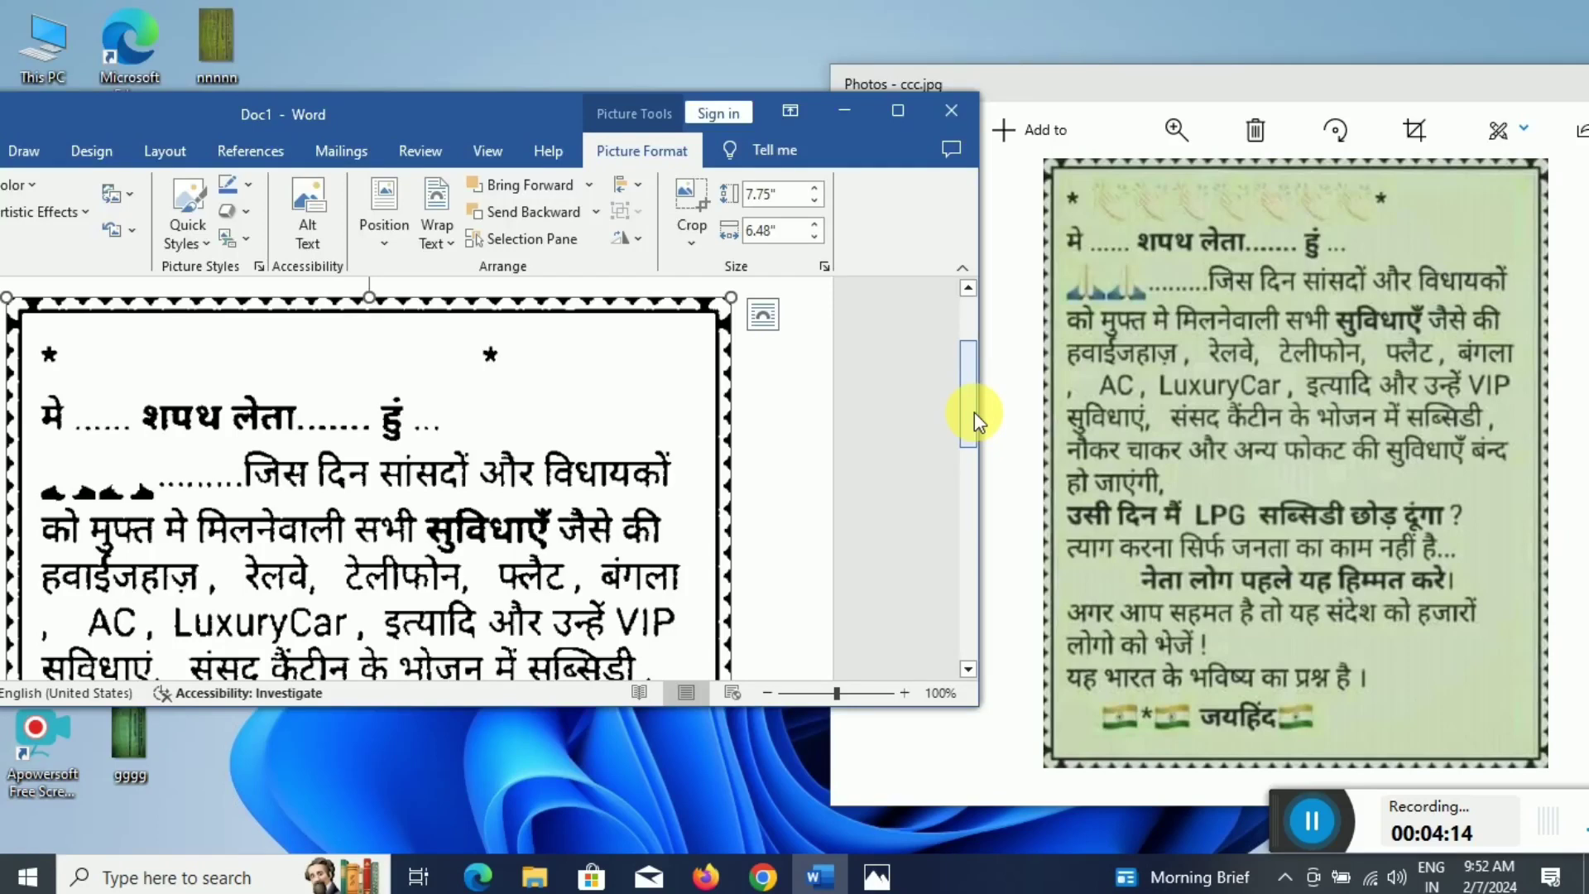
pyautogui.click(896, 111)
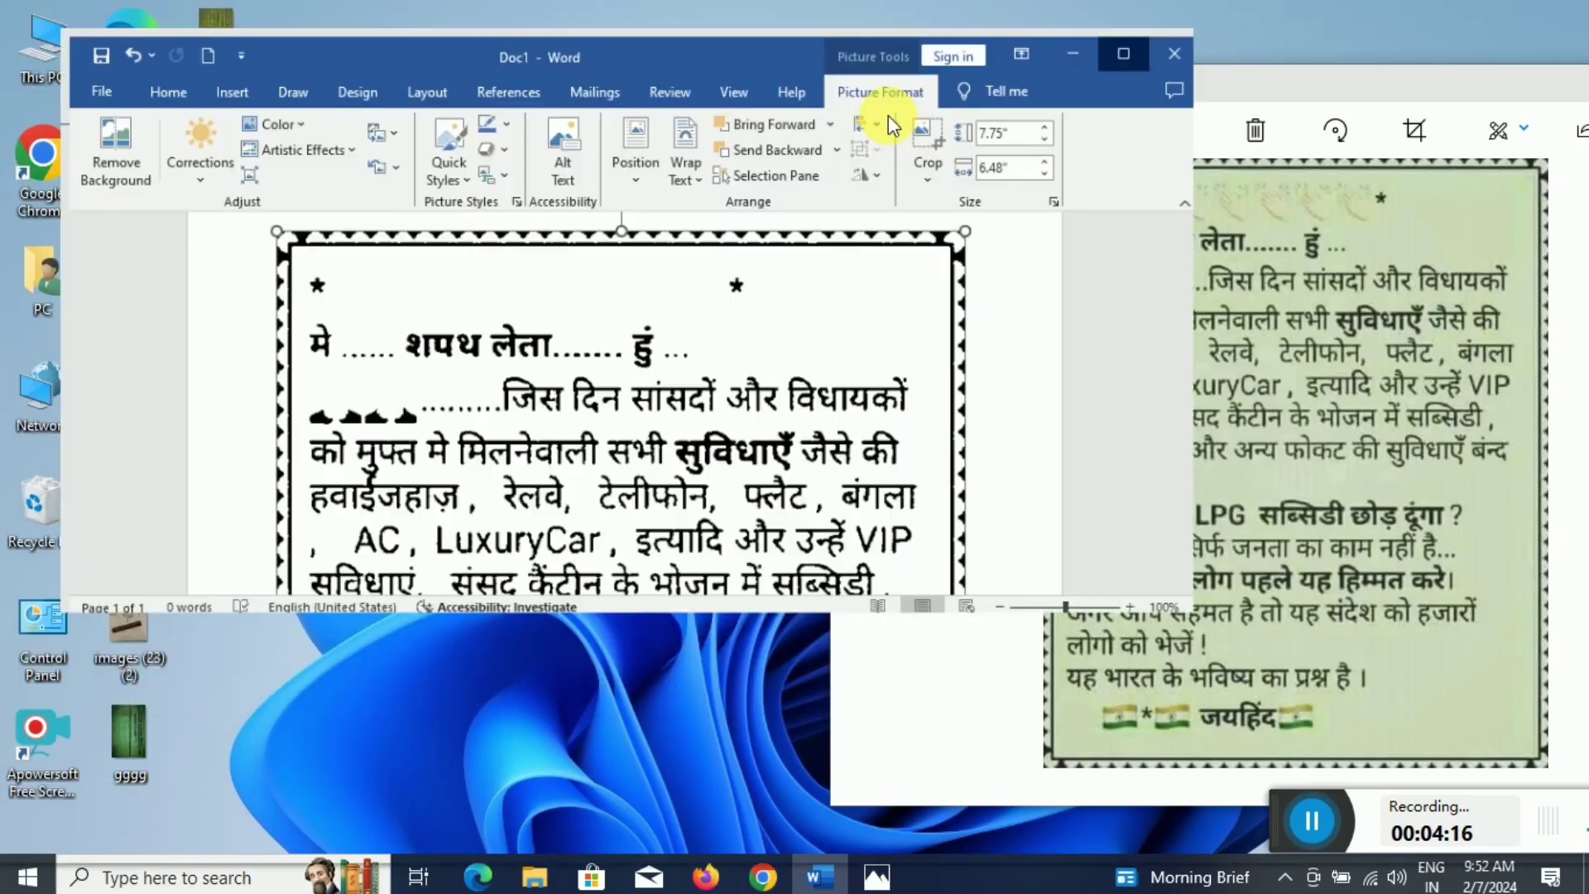